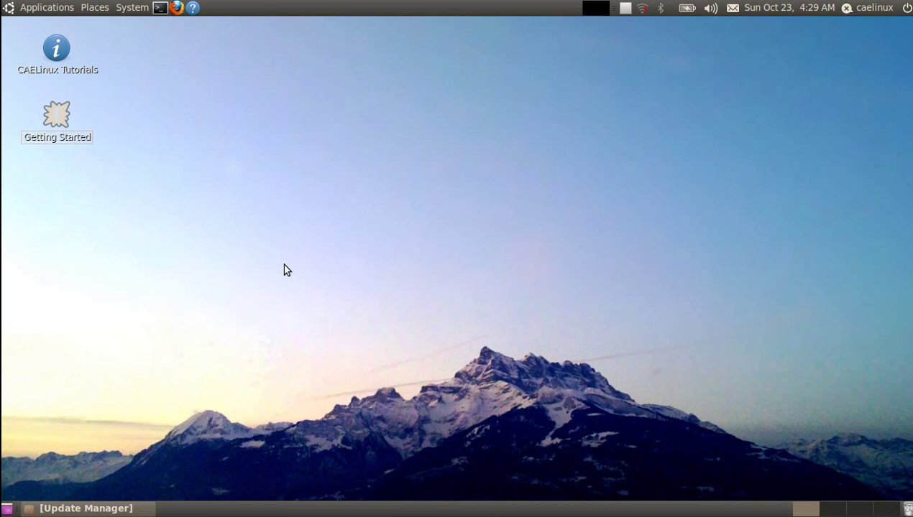
- Launch Salome-Meca 2011.2 from the CAELinux applications and minimize its terminal window
left_click(55, 9)
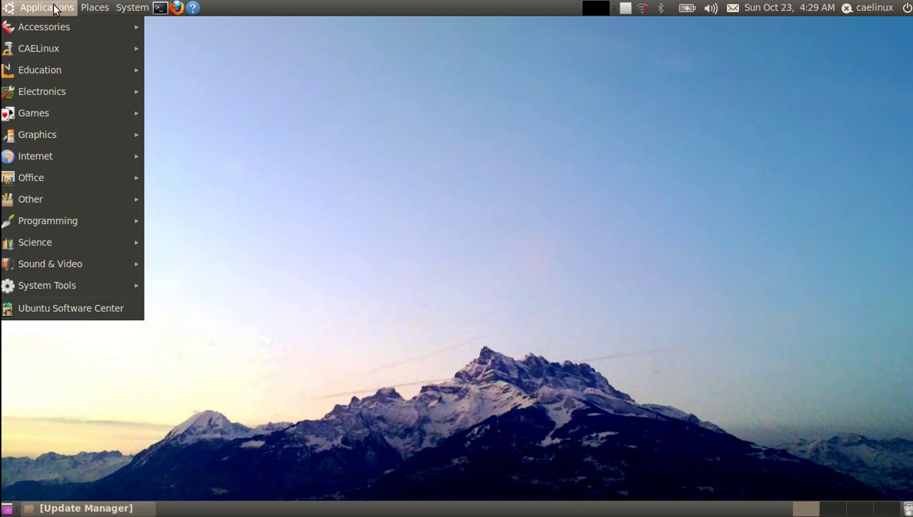
mouse_move(57, 52)
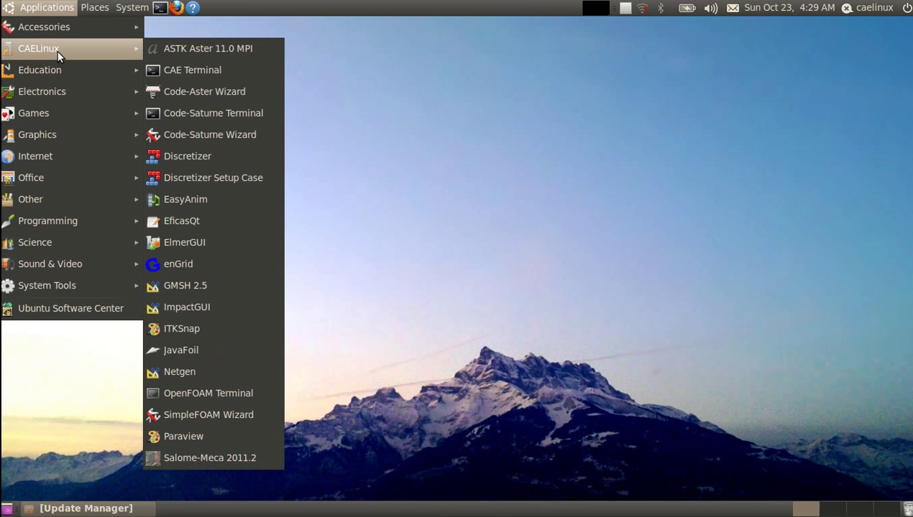
left_click(209, 459)
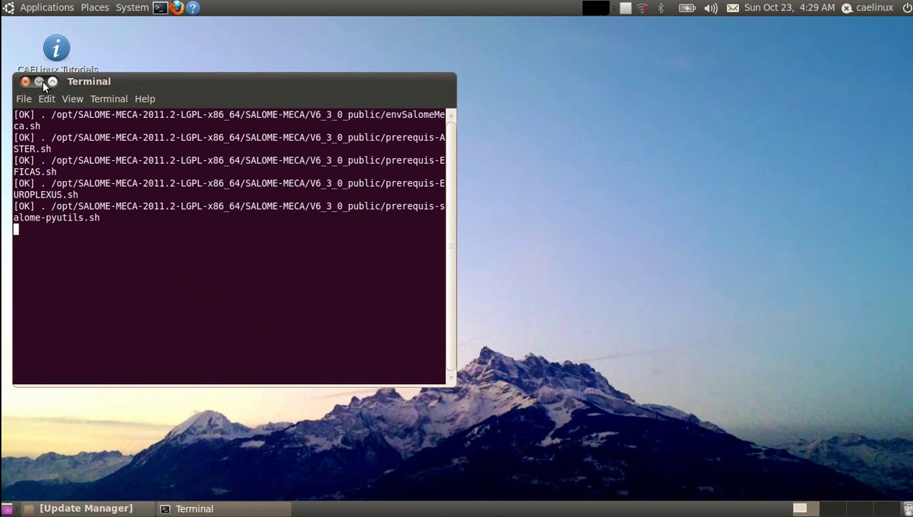
left_click(40, 82)
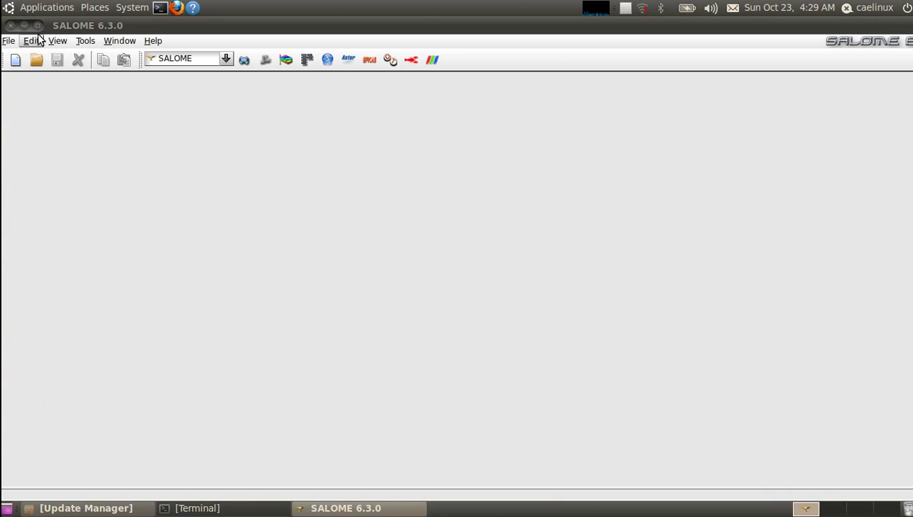
- Look through the pipe folder of the CAELinux tutorials for its geometry, mesh and OpenFOAM tutorial files, then close the file browser
left_click(24, 26)
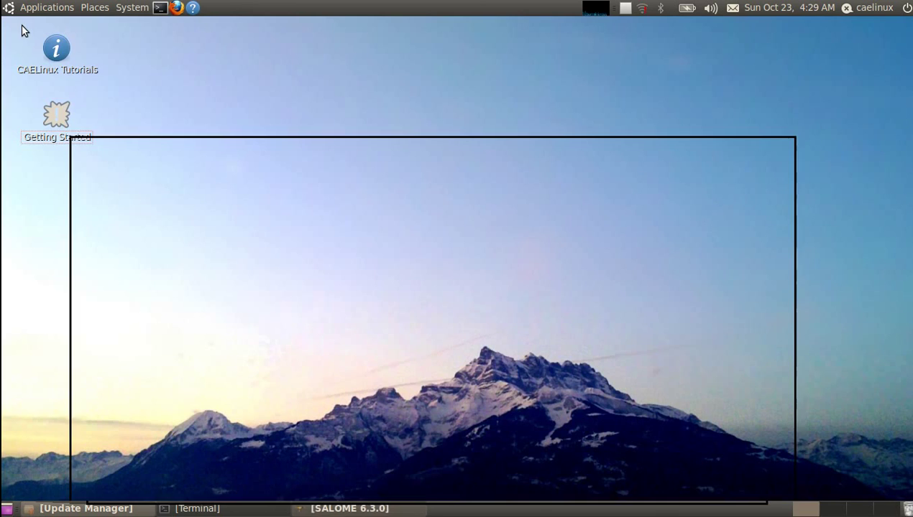
double_click(58, 48)
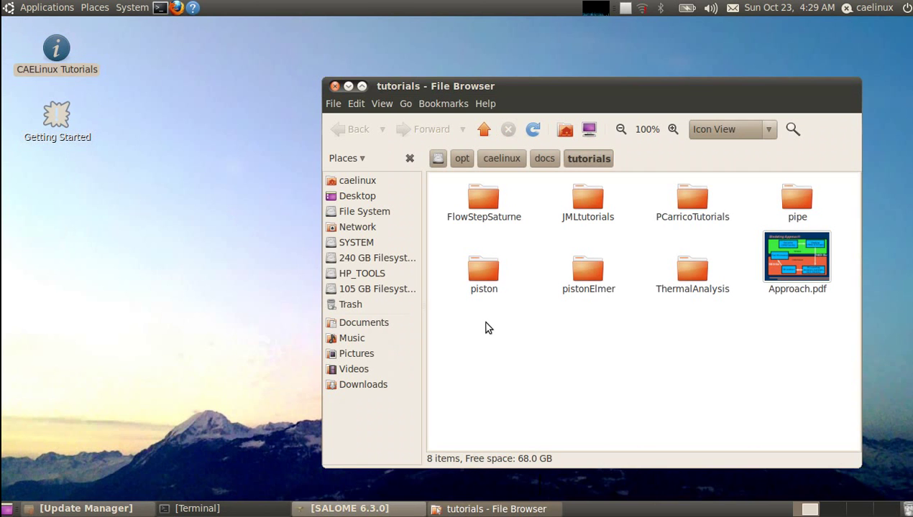
left_click(796, 200)
double_click(796, 200)
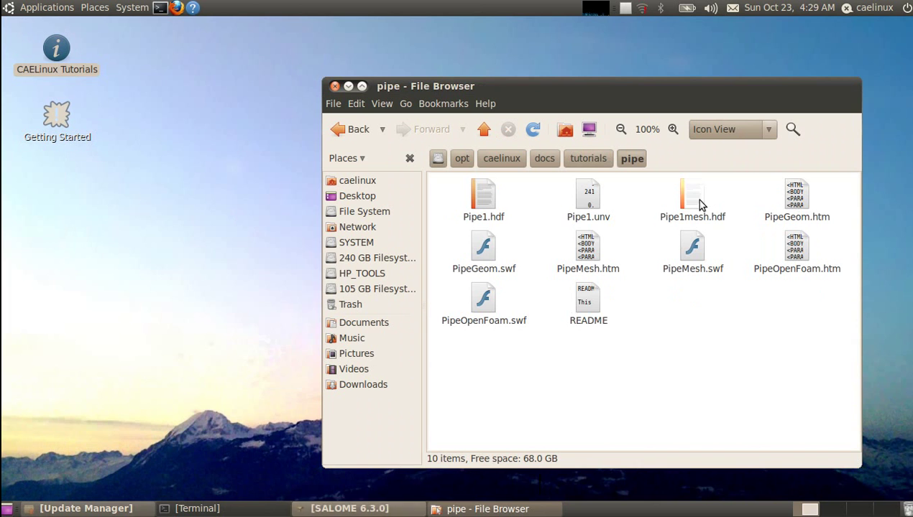
left_click(481, 269)
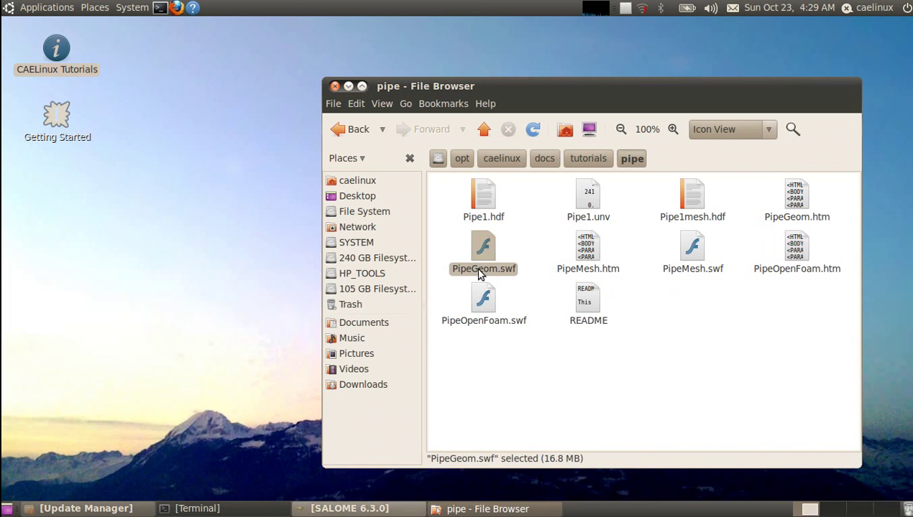
left_click(481, 313)
left_click(688, 251)
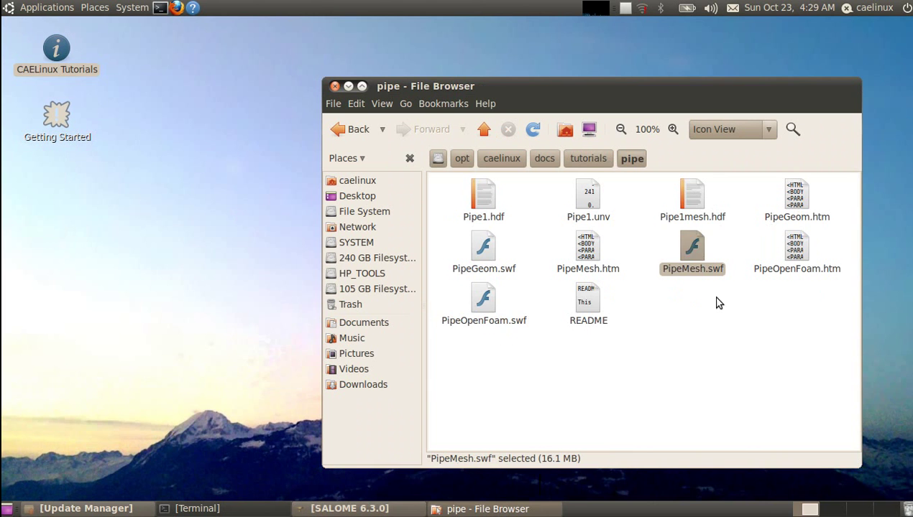
left_click(334, 87)
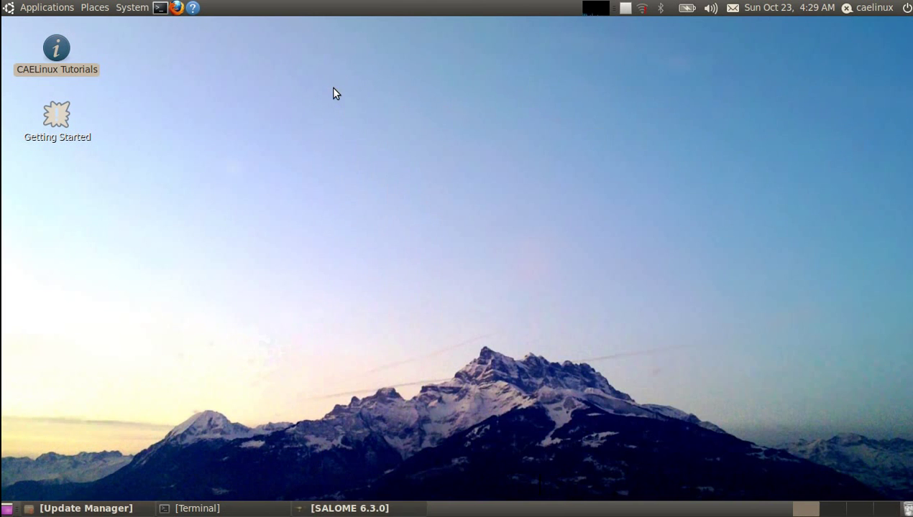
- Switch to SALOME and open the study Pipe1mesh.hdf from /opt/caelinux/docs/tutorials/pipe
left_click(349, 509)
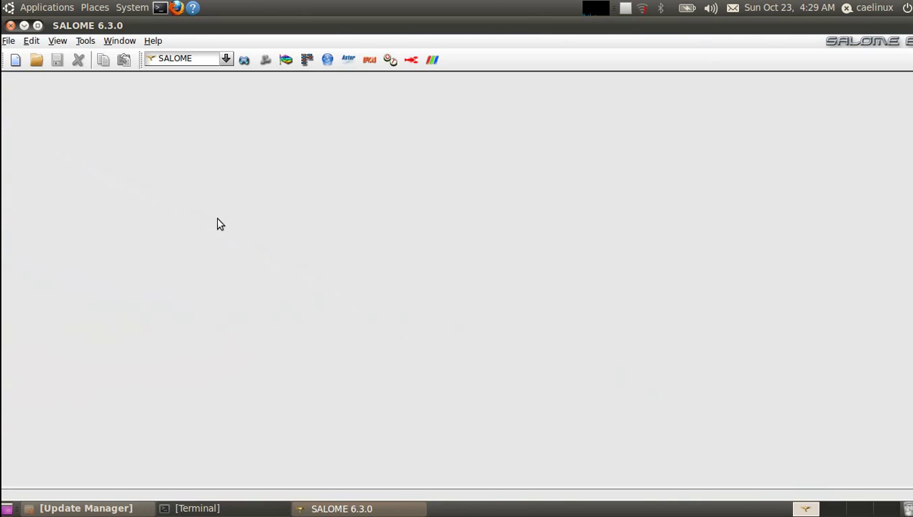
left_click(36, 63)
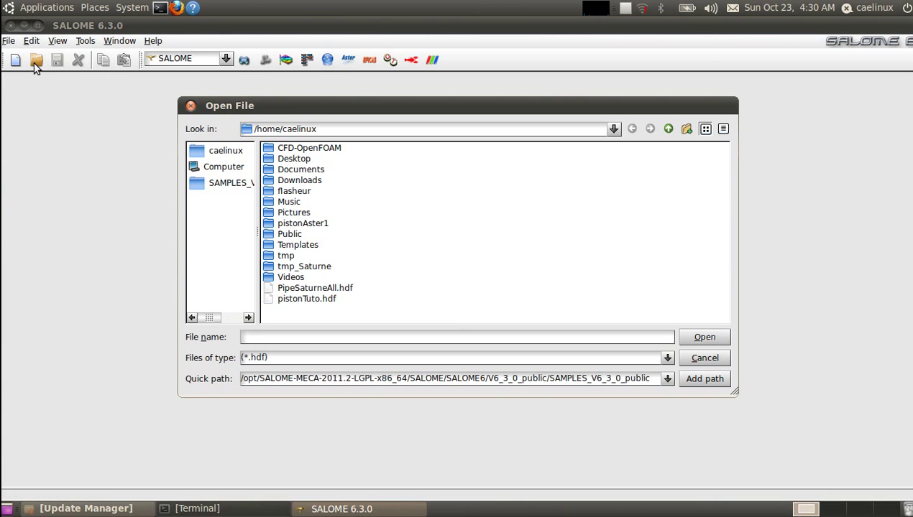
left_click(214, 167)
double_click(281, 154)
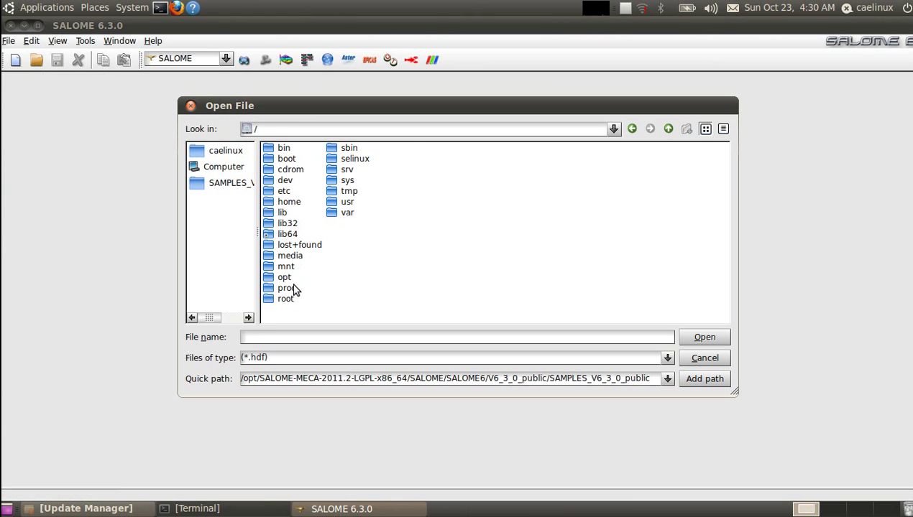
double_click(283, 274)
double_click(296, 180)
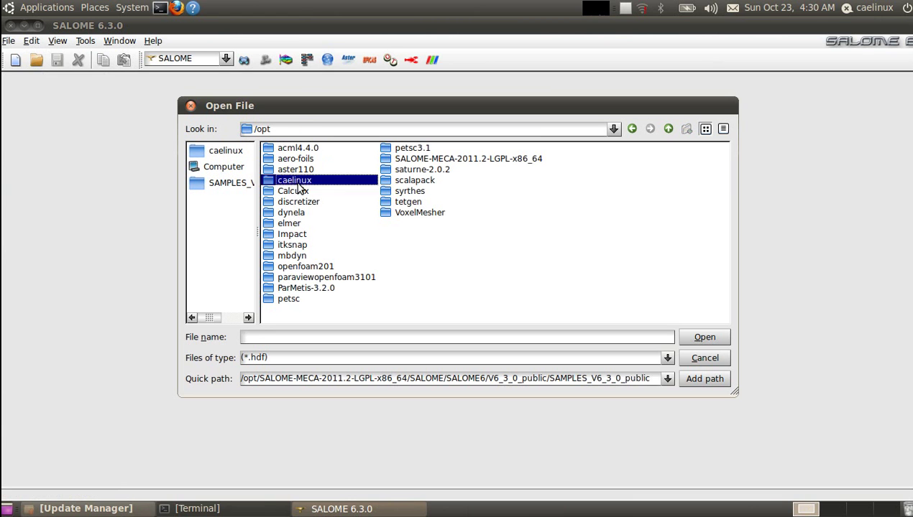
double_click(287, 149)
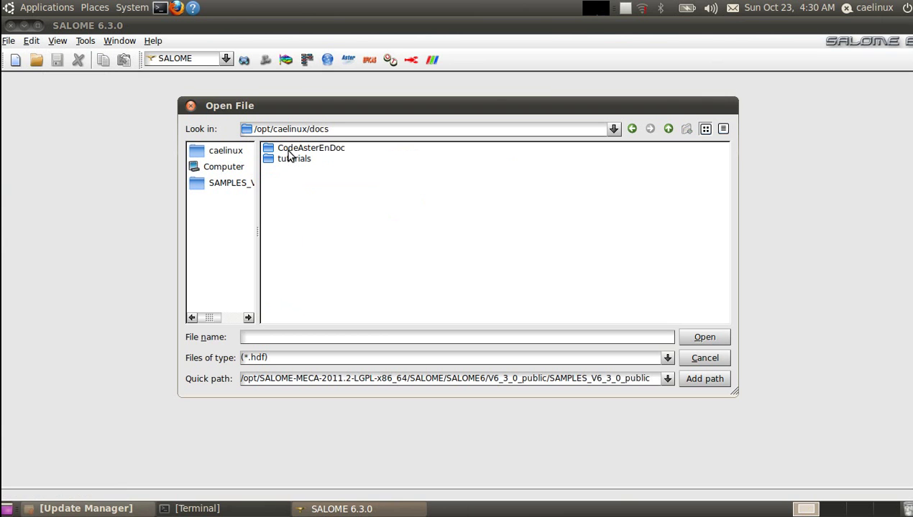
double_click(293, 160)
double_click(285, 181)
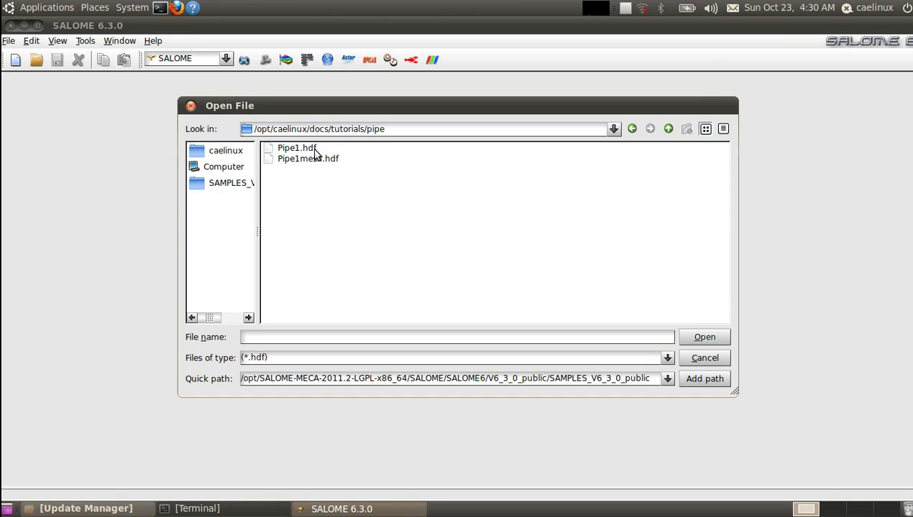
left_click(321, 162)
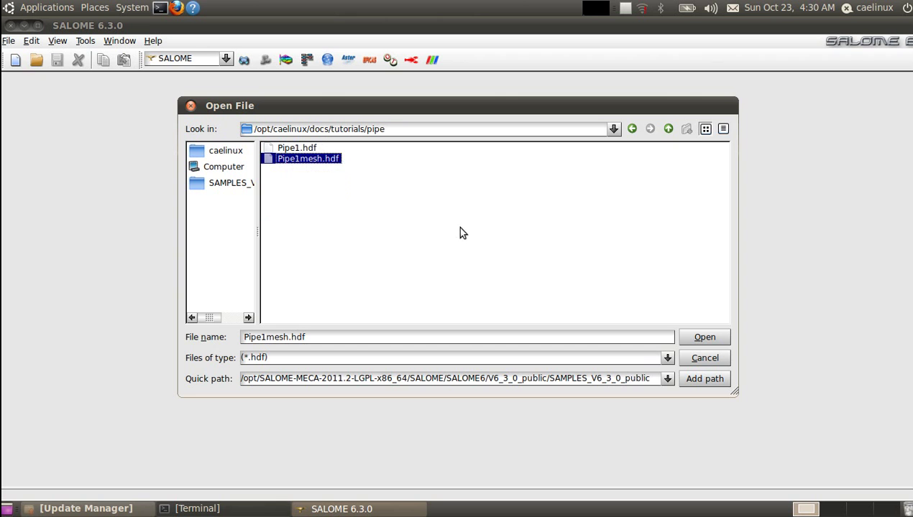
left_click(707, 339)
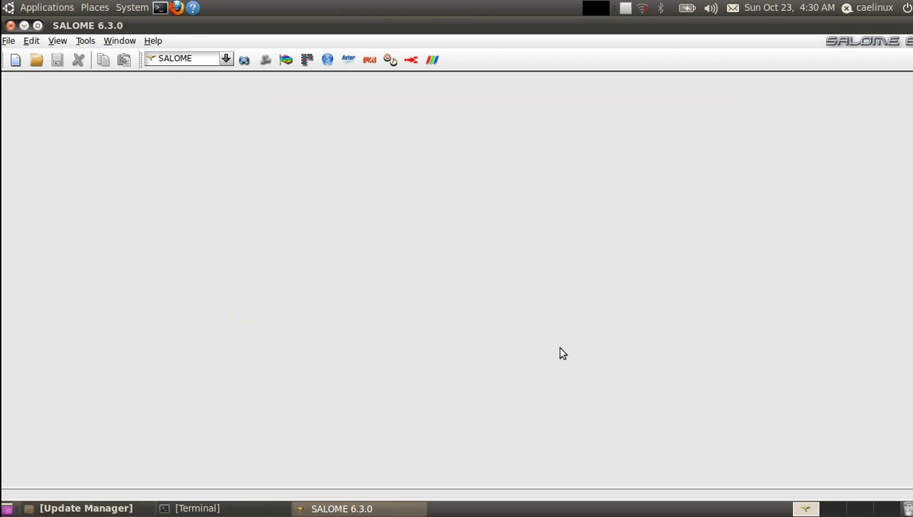
- Activate the Geometry module and expand the Geometry tree down to the contents of Fuse_1, widening the name column
left_click(243, 60)
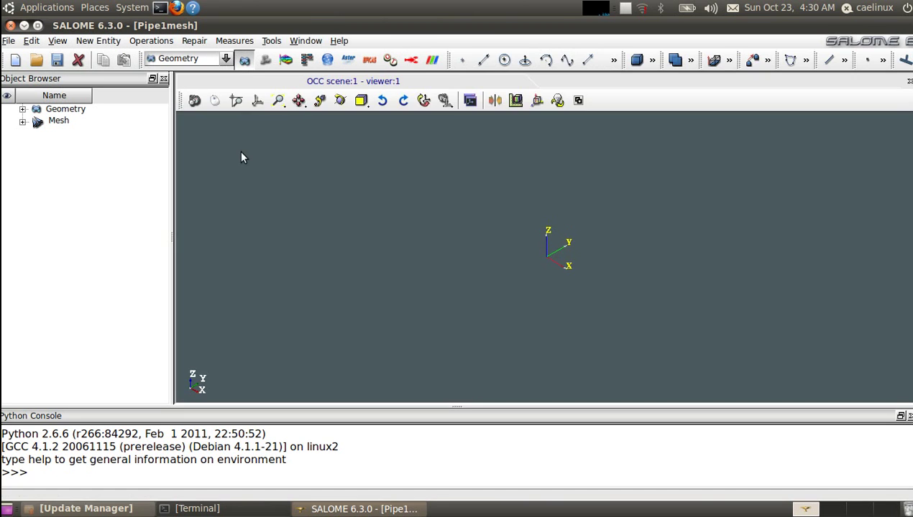
left_click(22, 109)
left_click_drag(92, 95, 158, 95)
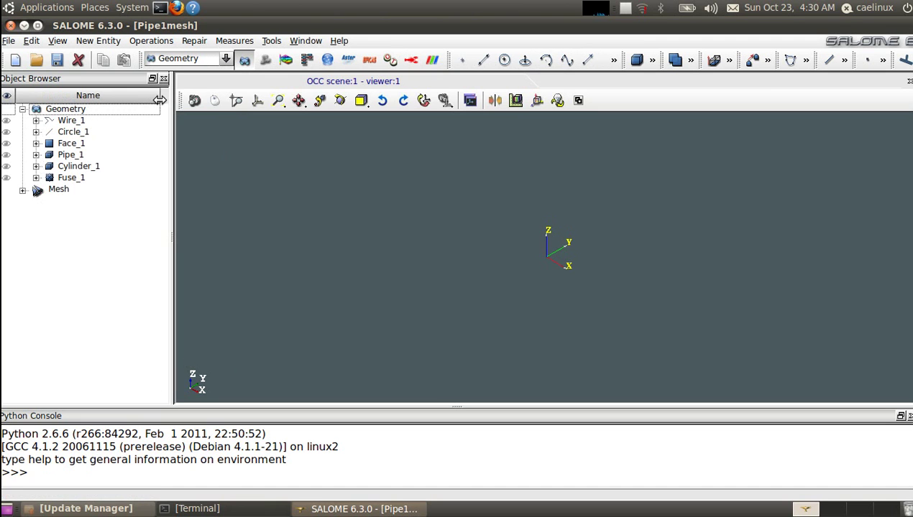
left_click(36, 178)
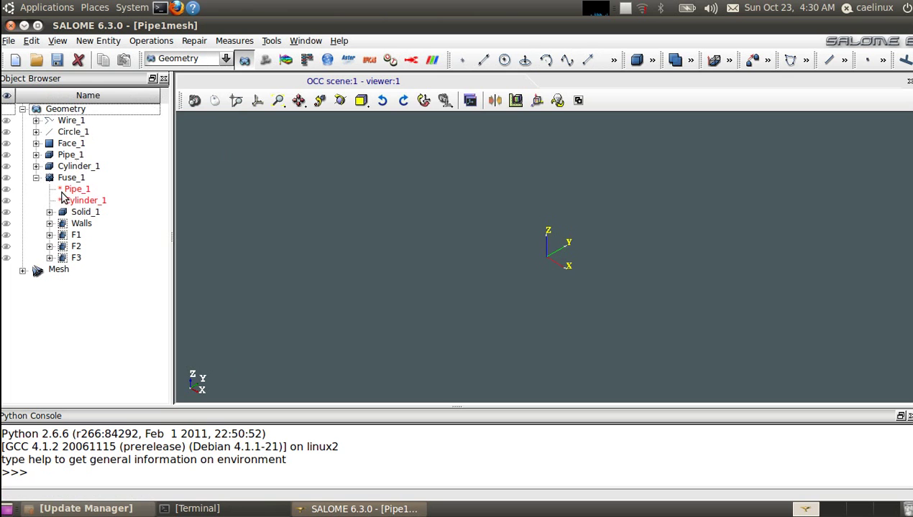
- Display Fuse_1 fitted in the 3D viewer and set its display mode to Shading
left_click(64, 181)
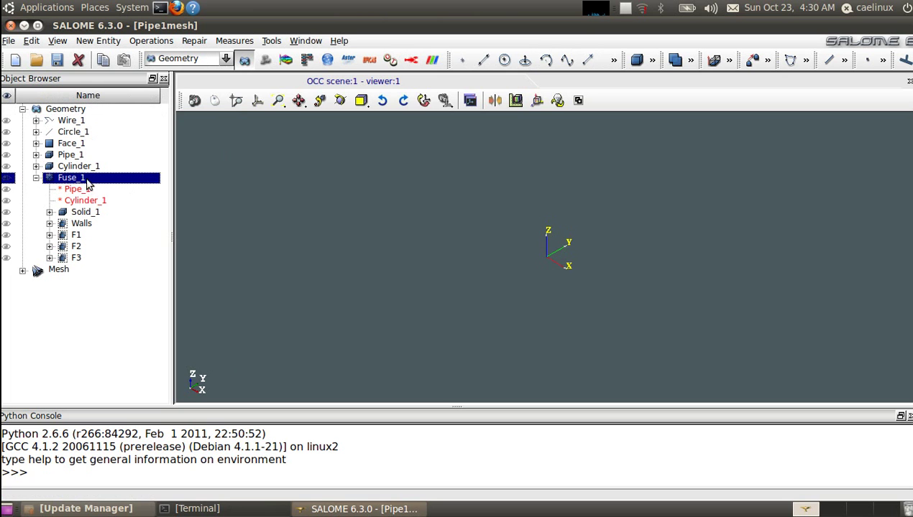
right_click(78, 184)
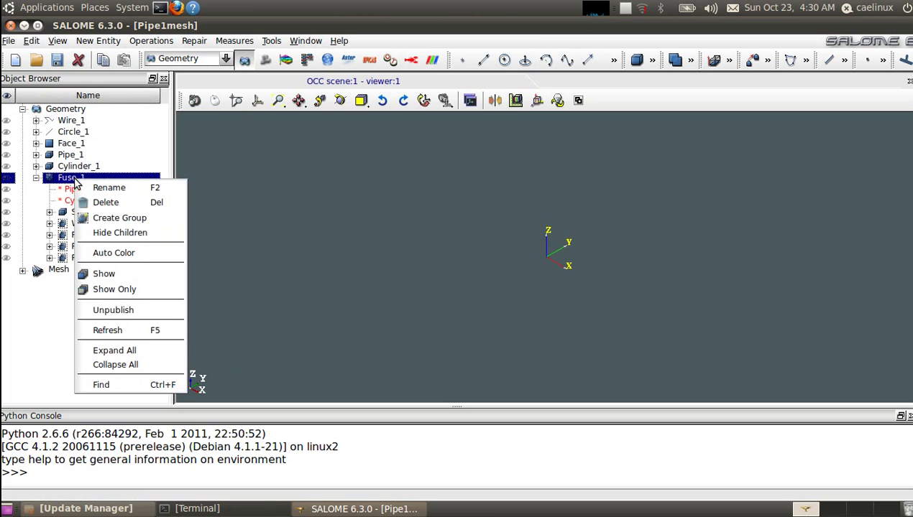
left_click(105, 274)
left_click(278, 101)
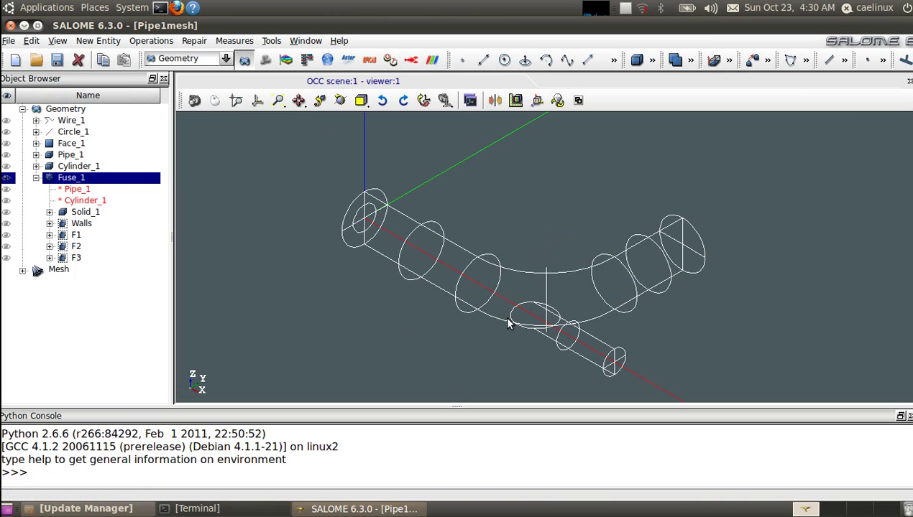
right_click(460, 304)
mouse_move(581, 124)
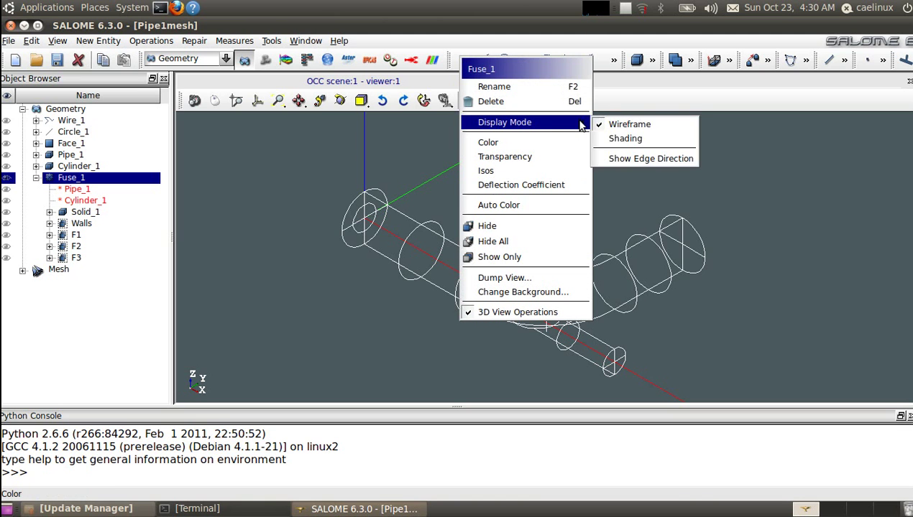
left_click(623, 138)
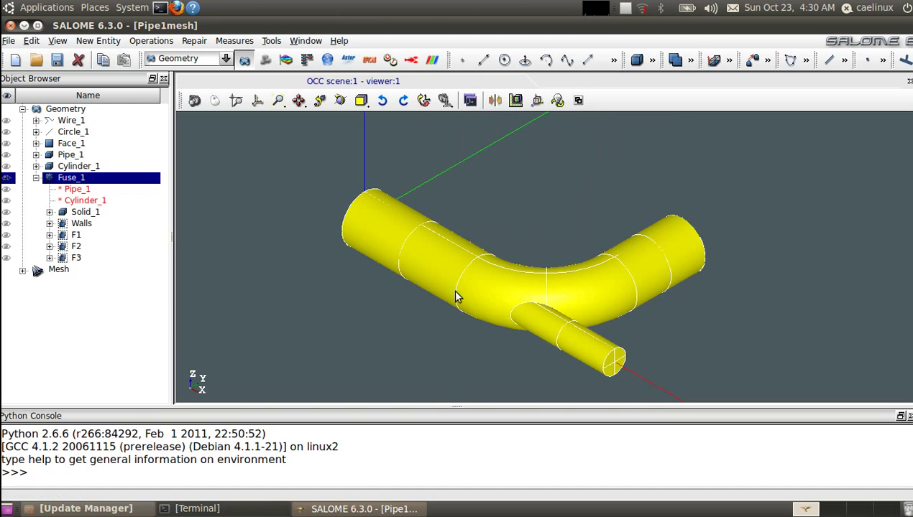
- Show the Walls and F1 face groups of Fuse_1 in the 3D viewer
mouse_move(512, 315)
right_mouse_down("ctrl")
mouse_move(340, 300)
mouse_move(141, 327)
mouse_move(365, 242)
mouse_move(768, 359)
mouse_move(902, 361)
mouse_move(590, 342)
mouse_move(379, 295)
mouse_move(271, 287)
mouse_move(119, 322)
mouse_move(701, 327)
mouse_move(689, 345)
right_mouse_up("ctrl")
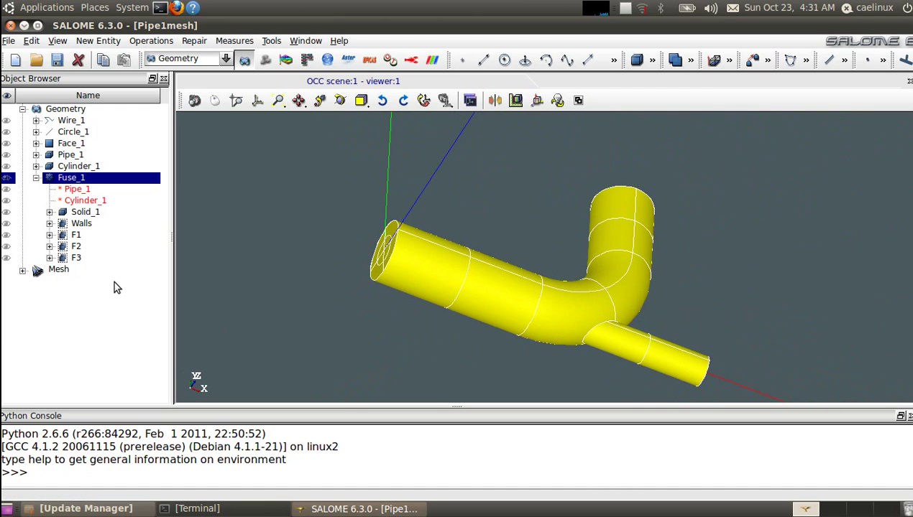
left_click(80, 224)
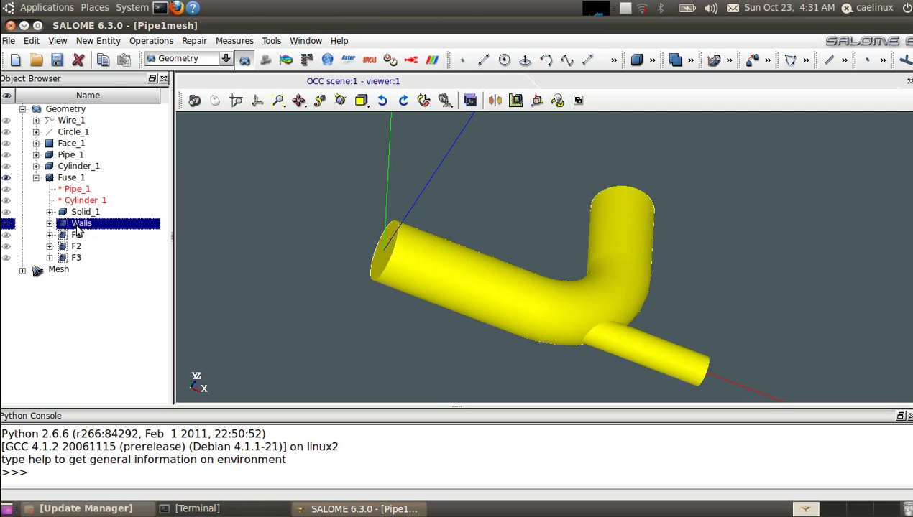
right_click(77, 228)
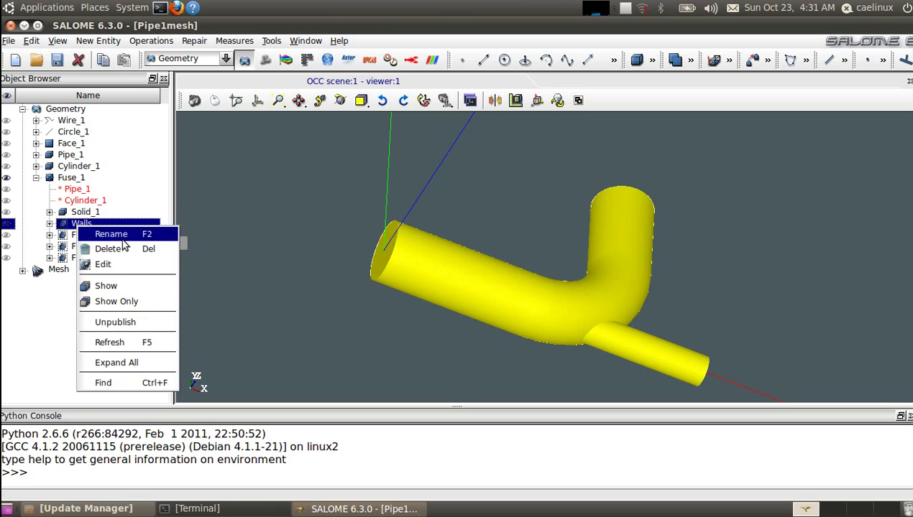
left_click(102, 286)
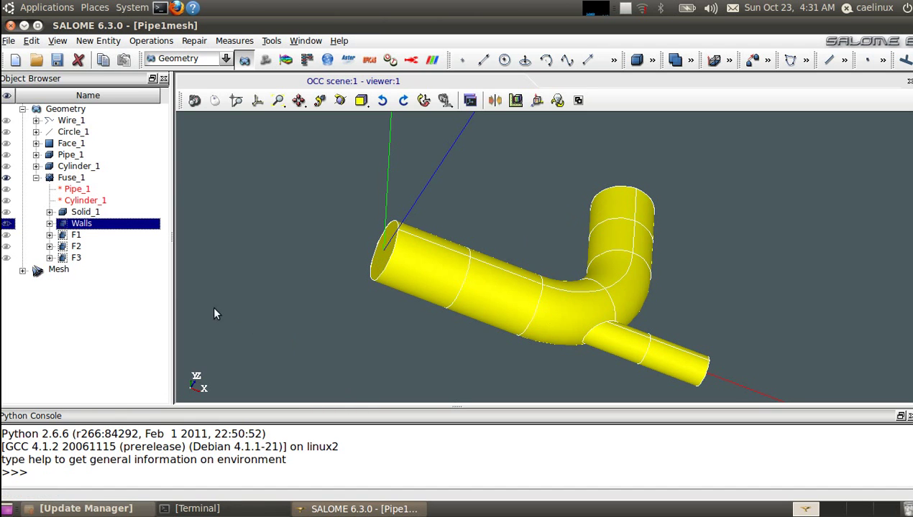
right_click(75, 235)
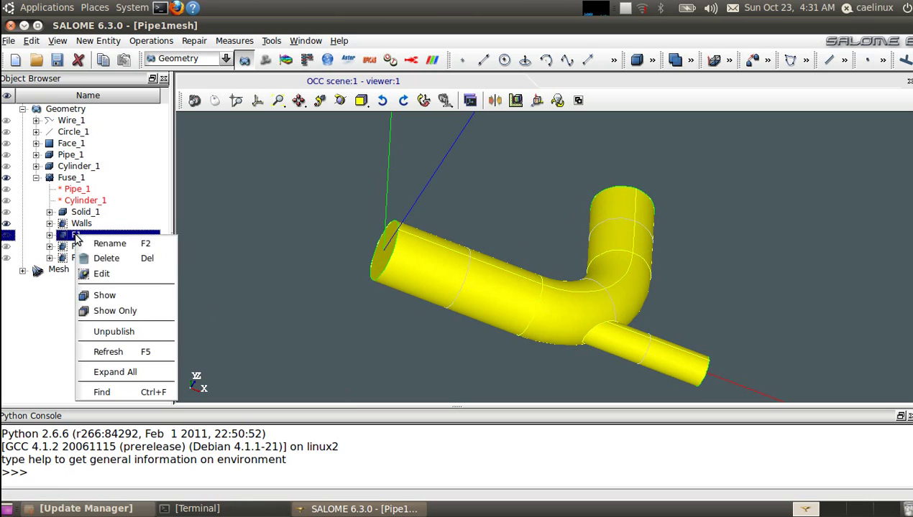
left_click(124, 297)
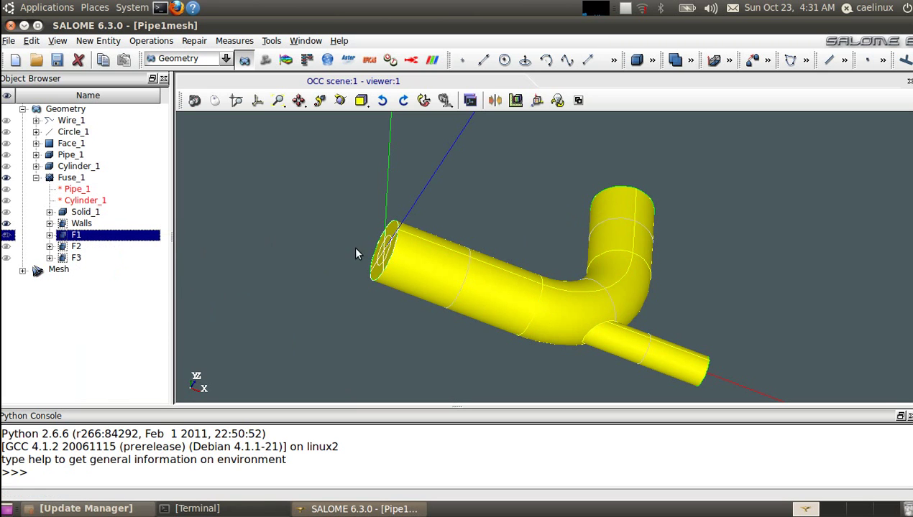
- Show the F2 and F3 face groups together and inspect the corresponding pipe ends
left_click(72, 248)
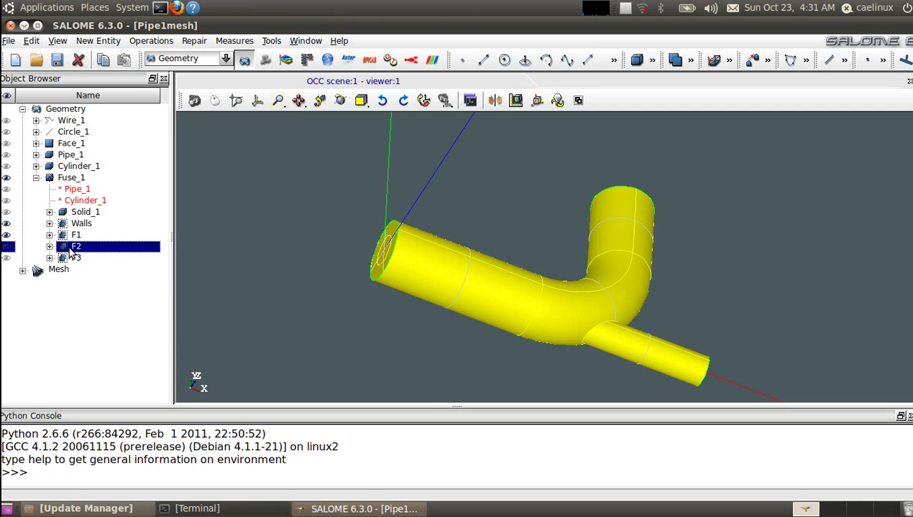
left_click(75, 259, "shift")
right_click(75, 258)
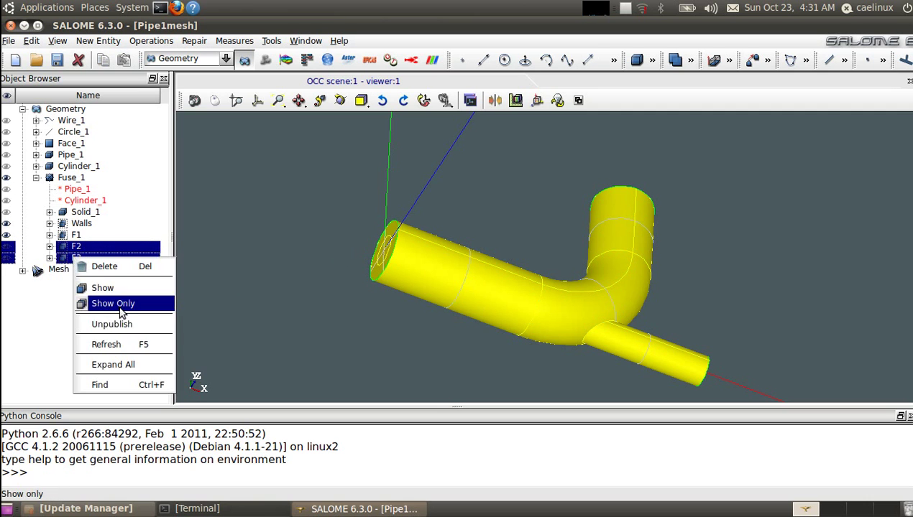
left_click(104, 287)
right_click_drag(721, 318, 200, 315, "ctrl")
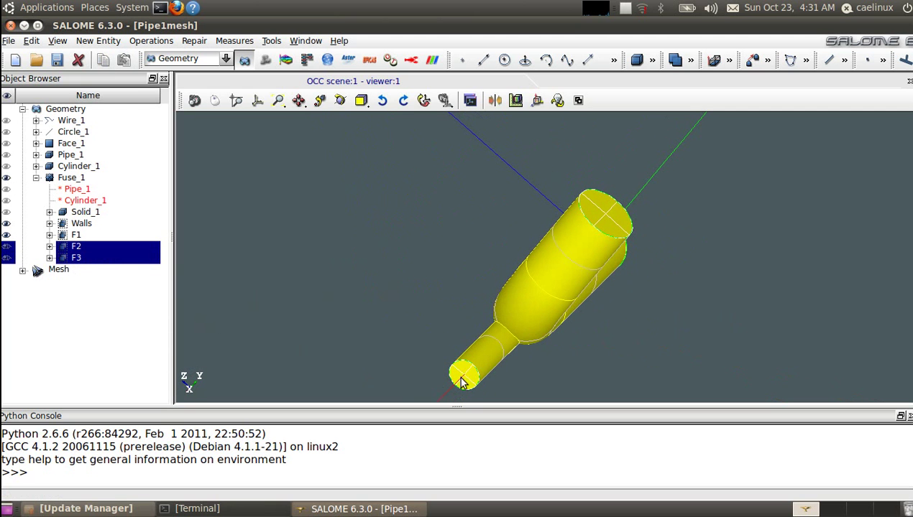
- Activate the Mesh module and expand the Mesh tree down to the contents of Mesh_1, collapsing the Geometry tree
right_click_drag(461, 371, 762, 296, "ctrl")
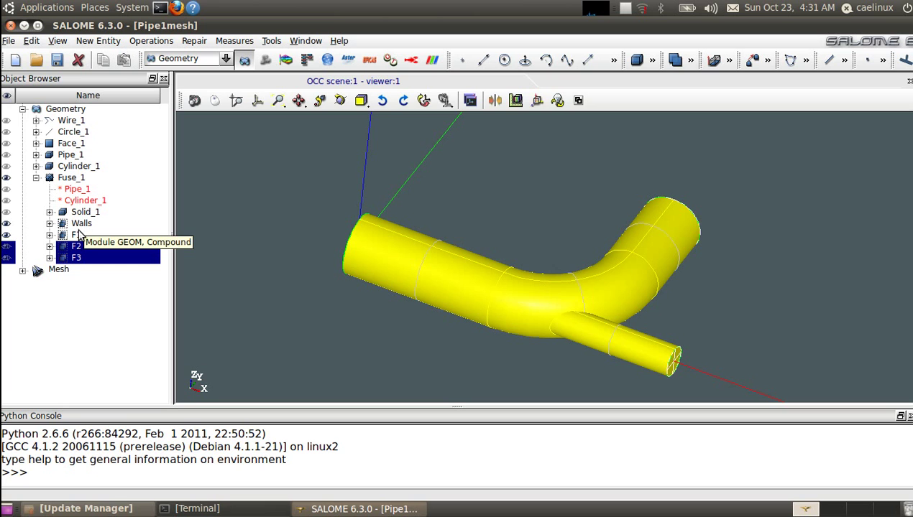
left_click(172, 61)
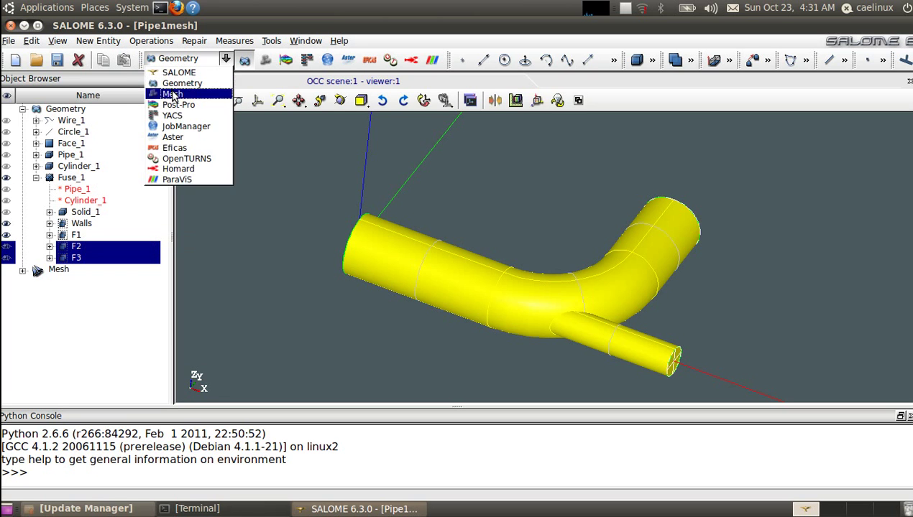
left_click(170, 92)
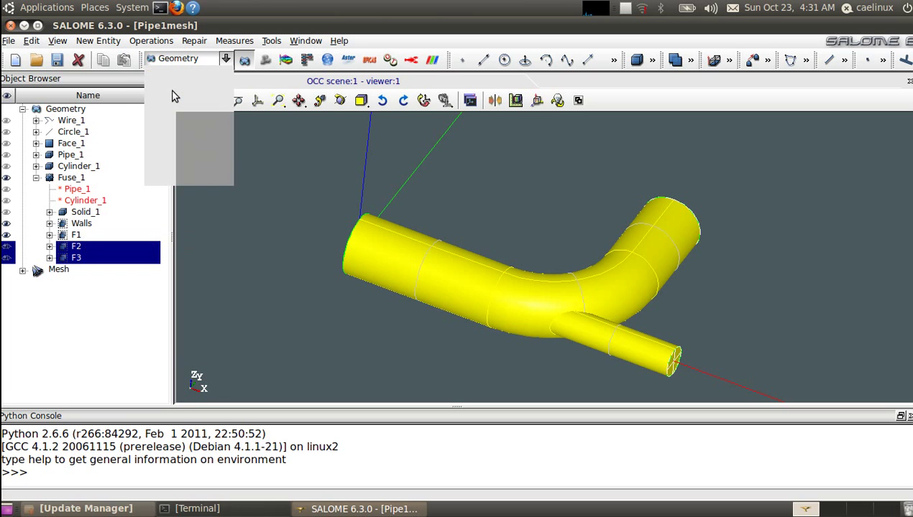
left_click(22, 271)
left_click(37, 306)
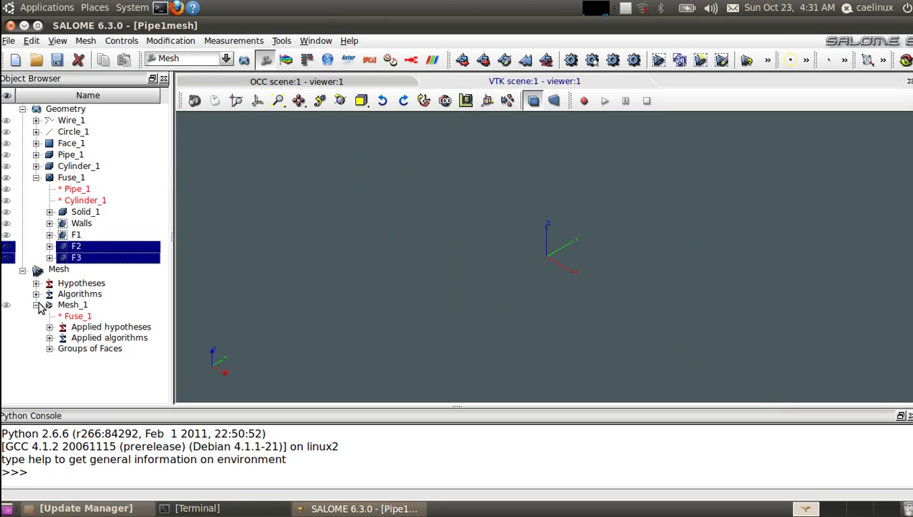
left_click(22, 110)
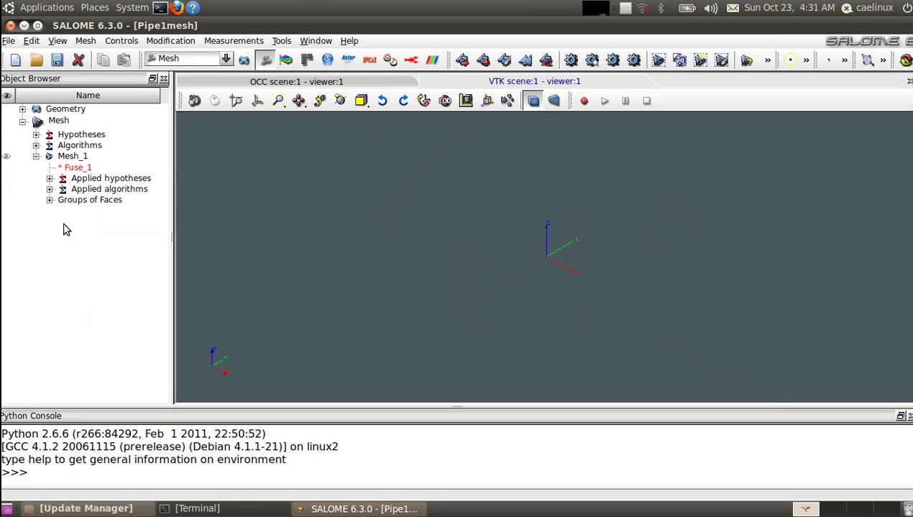
- Display Mesh_1 in the VTK viewer
left_click(68, 157)
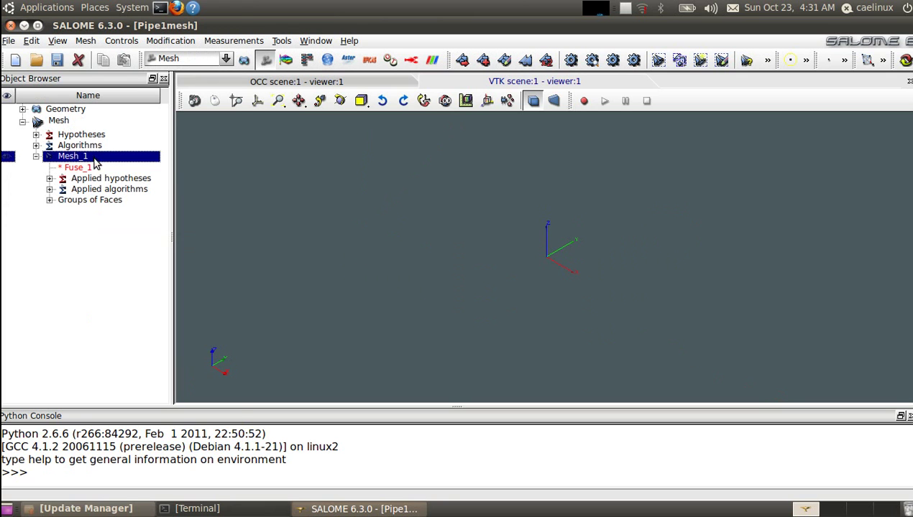
right_click(60, 159)
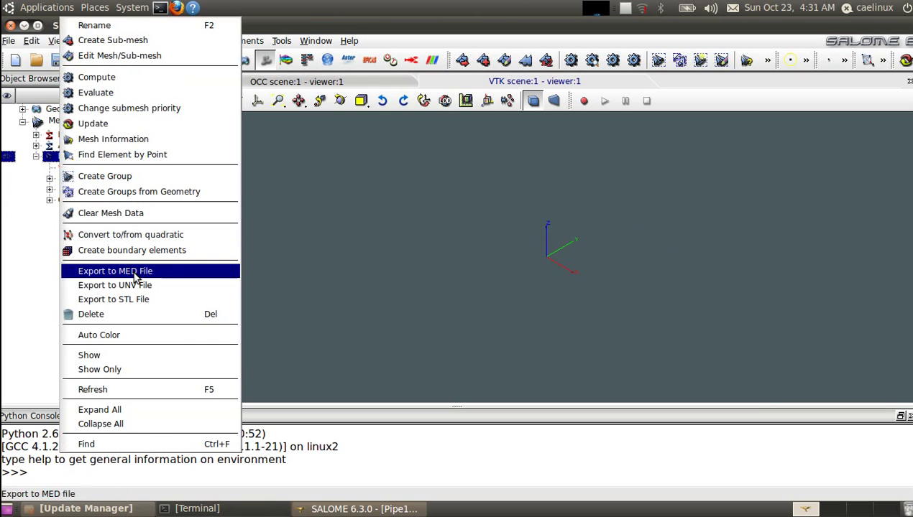
left_click(123, 357)
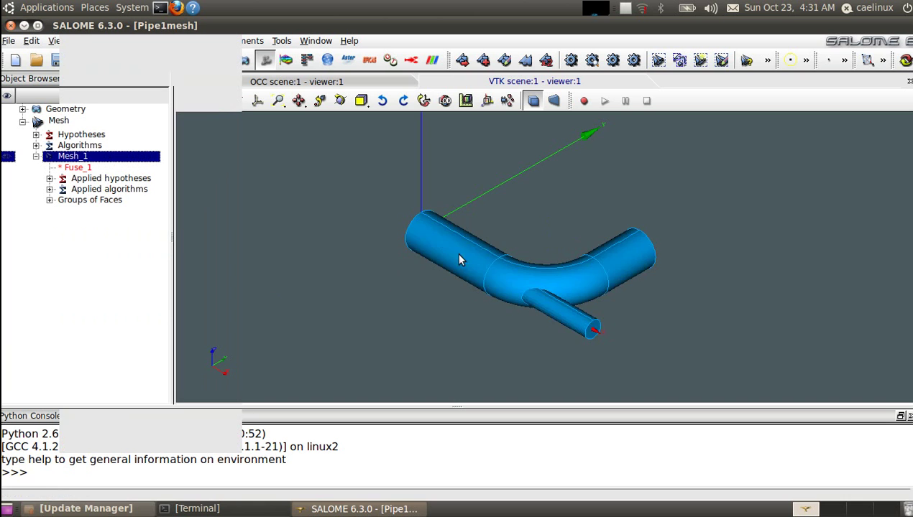
scroll(533, 306, "up", 2)
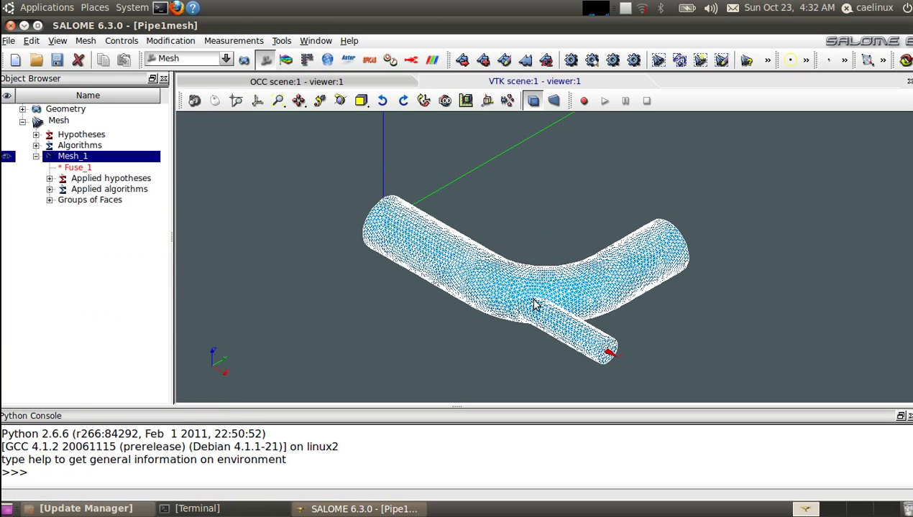
- Review the base mesh information of Mesh_1, including node and element counts, and inspect the meshed pipe from the opposite side
right_click(61, 159)
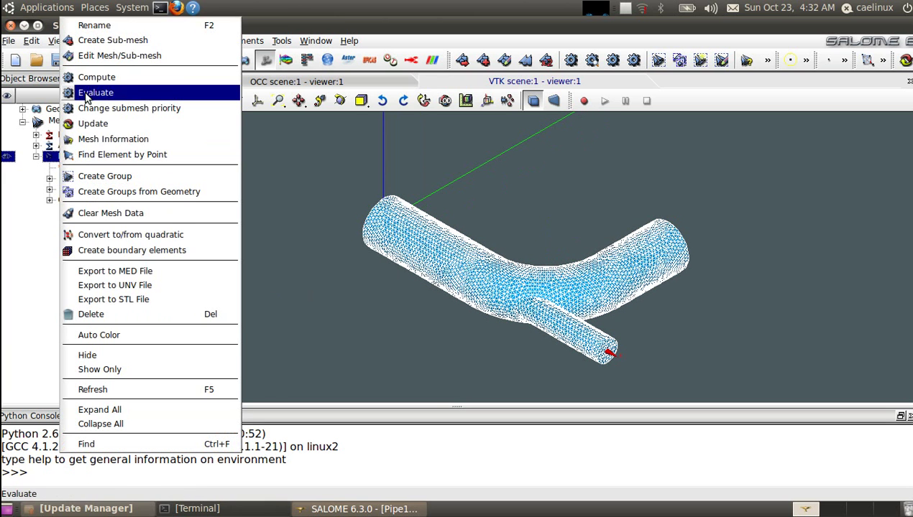
left_click(102, 143)
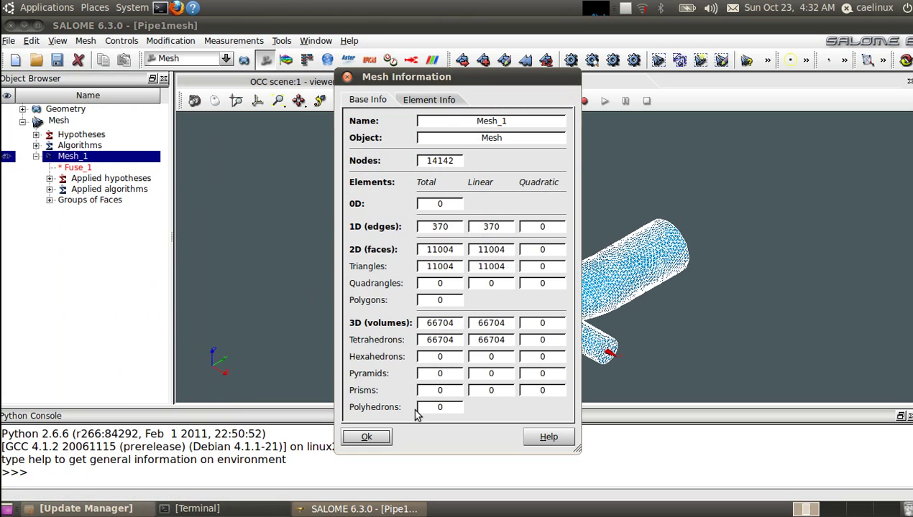
left_click(373, 436)
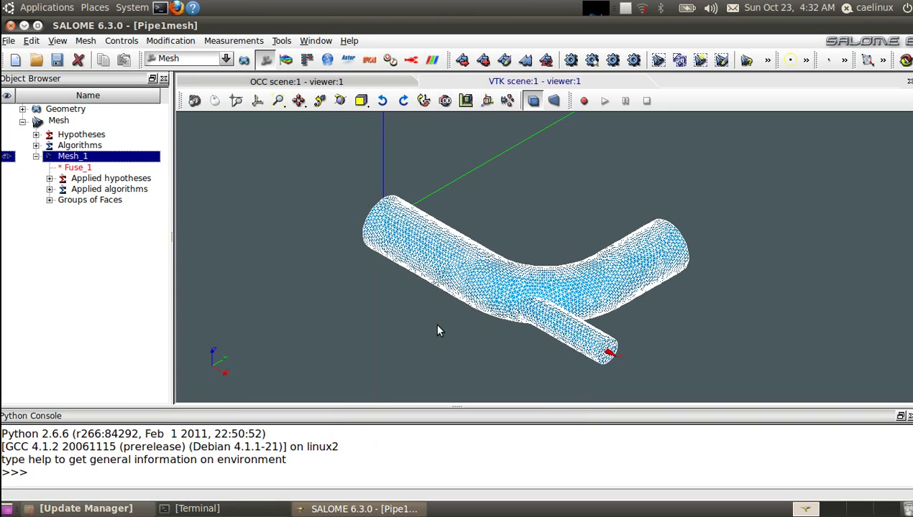
scroll(452, 322, "up", 1)
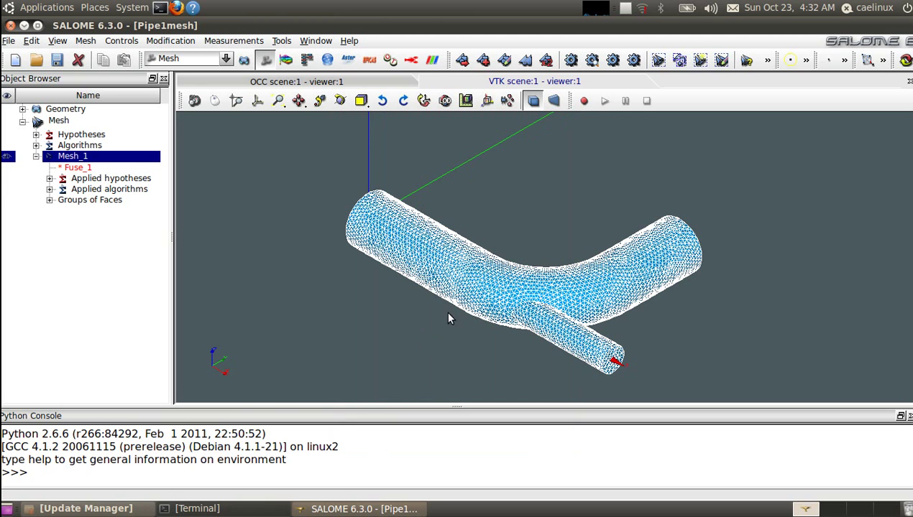
right_click_drag(478, 331, 764, 316, "ctrl")
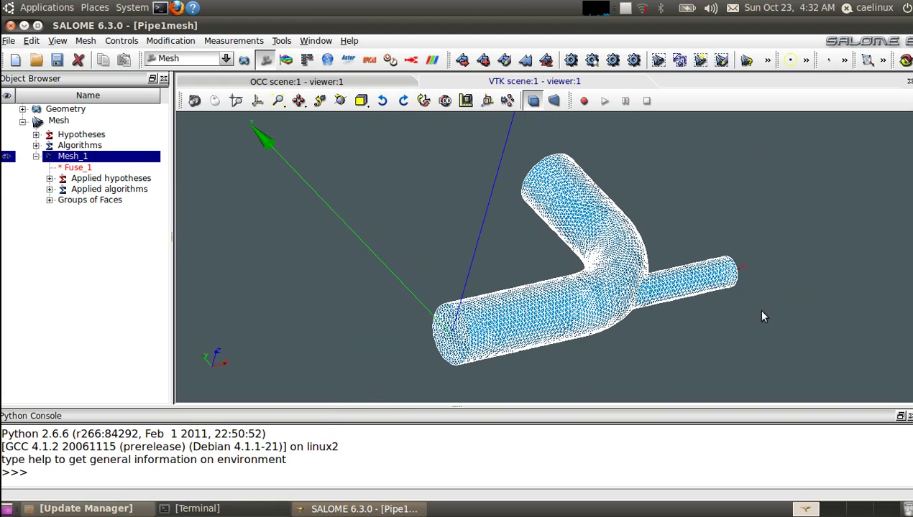
- Expand the face groups of Mesh_1 and briefly show and hide the Walls and F1 groups one after the other
left_click(49, 199)
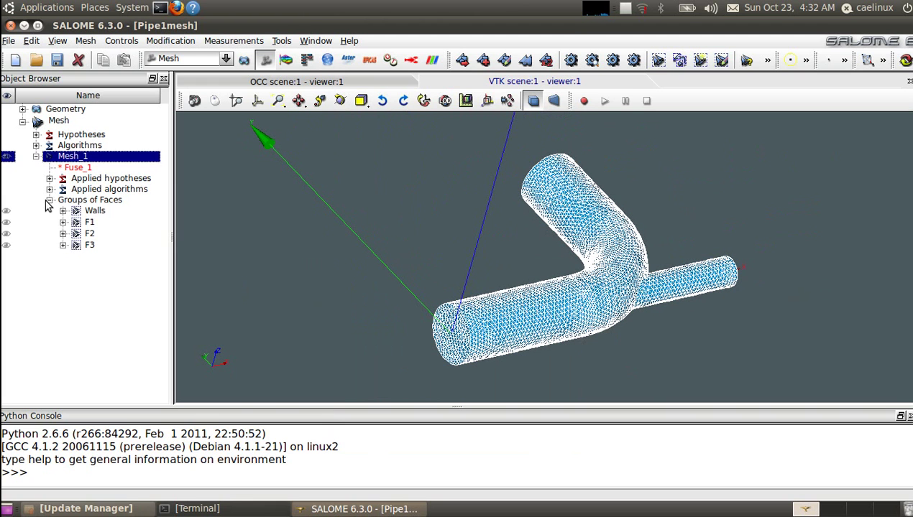
left_click(93, 212)
left_click(7, 211)
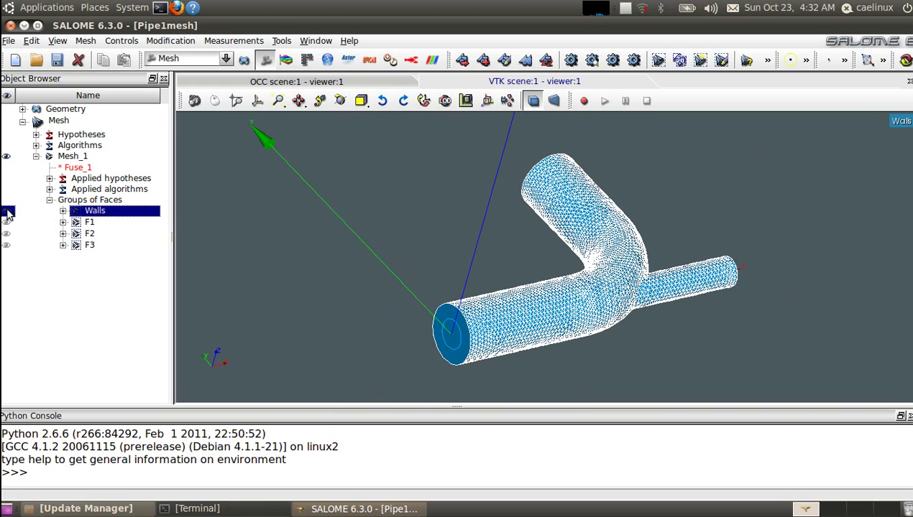
left_click(7, 212)
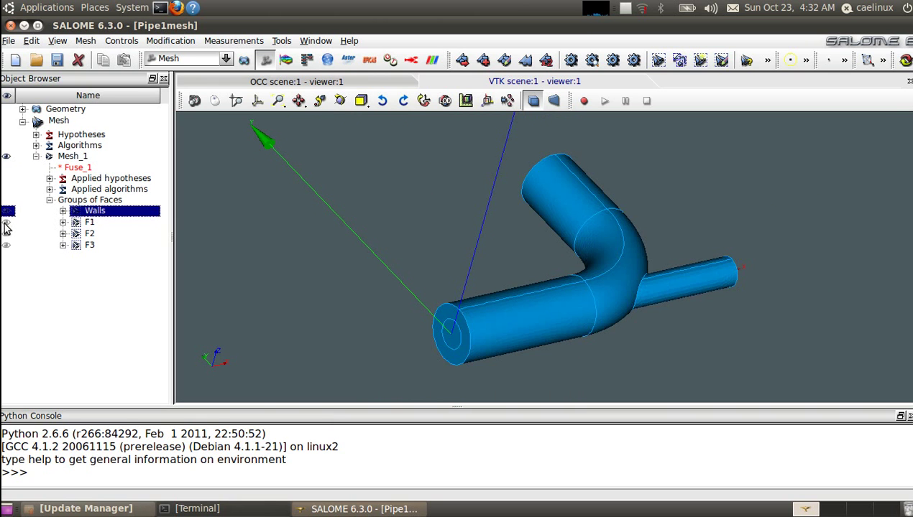
left_click(6, 223)
left_click(6, 223)
- Show the F2 and F3 mesh face groups and highlight each in turn to identify its pipe end
left_click(6, 234)
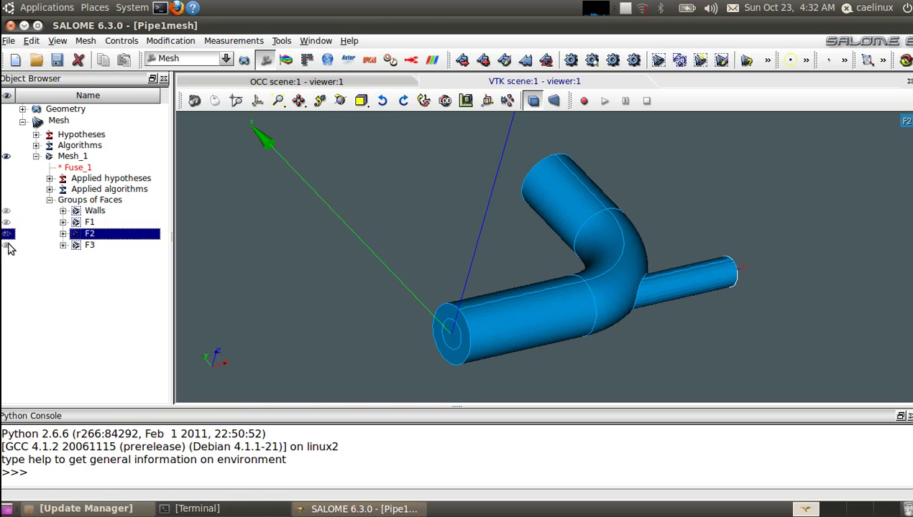
left_click(7, 245)
right_click_drag(699, 311, 202, 342, "ctrl")
left_click(6, 246)
left_click(6, 245)
left_click(86, 236)
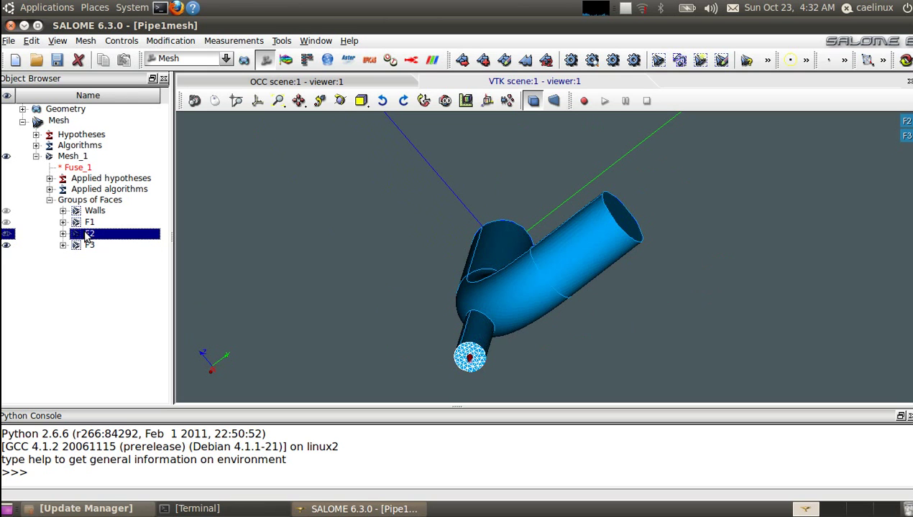
left_click(90, 245)
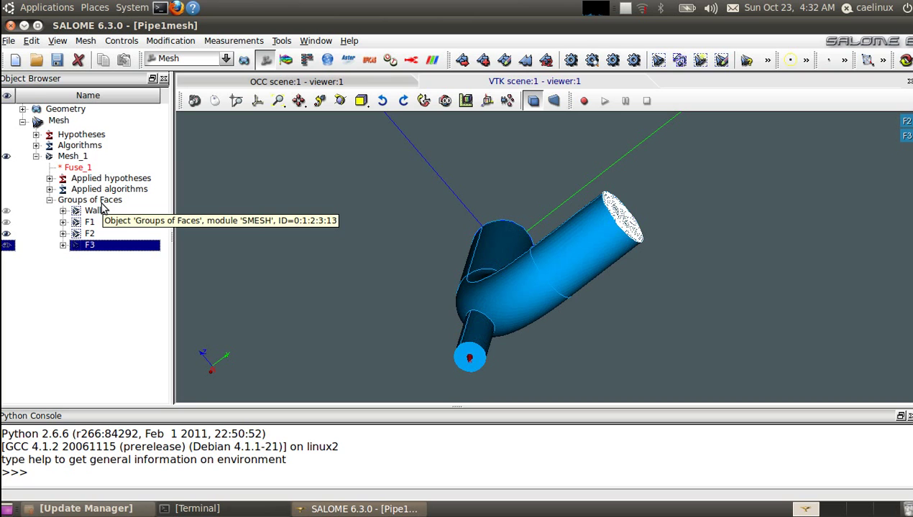
left_click(292, 218)
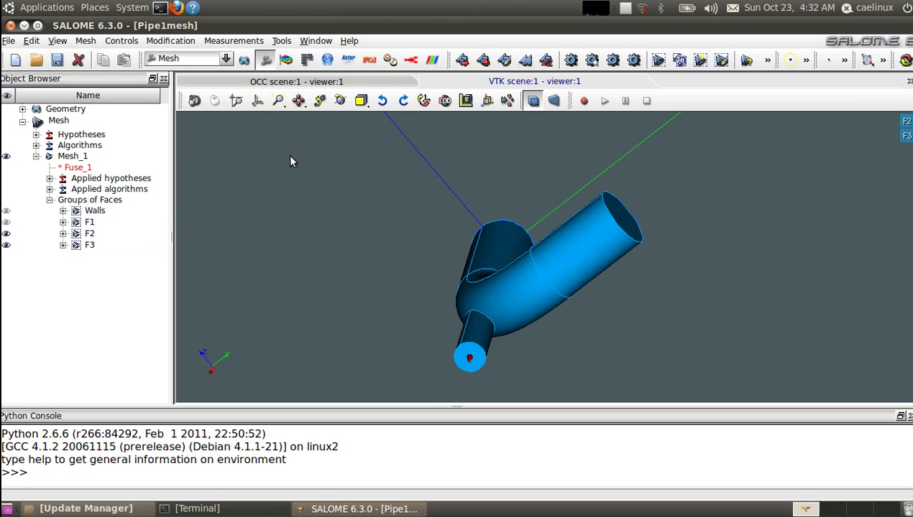
- Export Mesh_1 as the MED 3.0 file pipe.med into a new folder named CFD-Saturne in the home directory
right_click(68, 157)
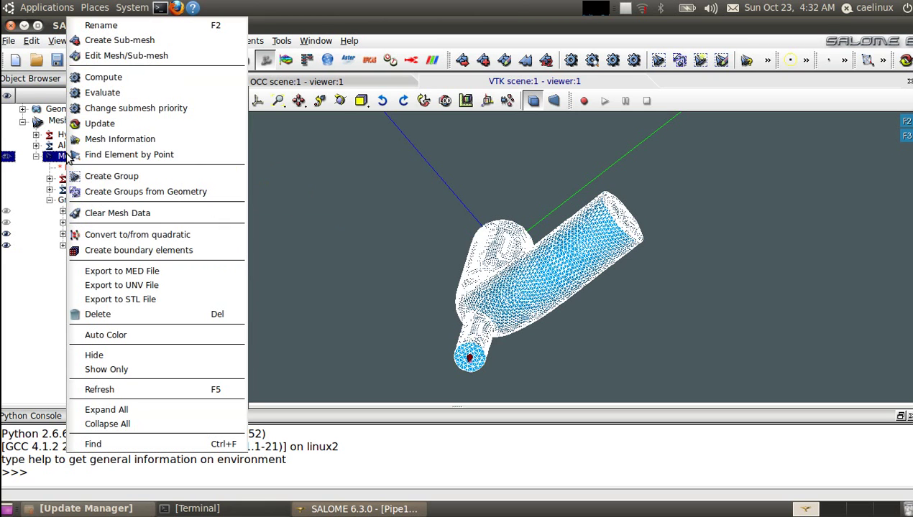
left_click(135, 273)
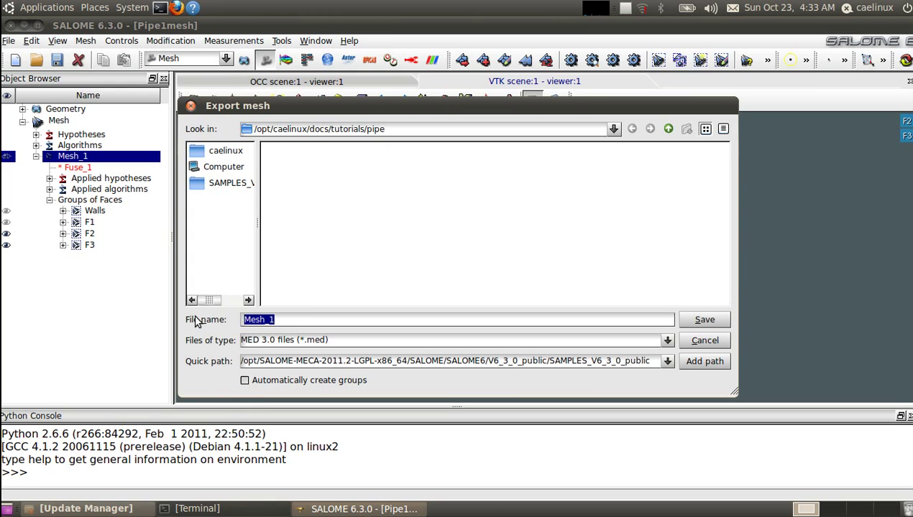
key("BackSpace")
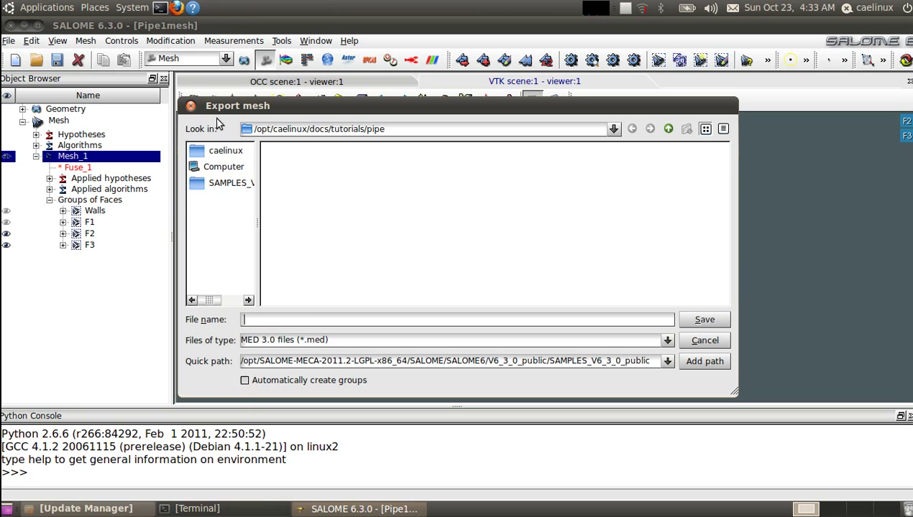
left_click(239, 151)
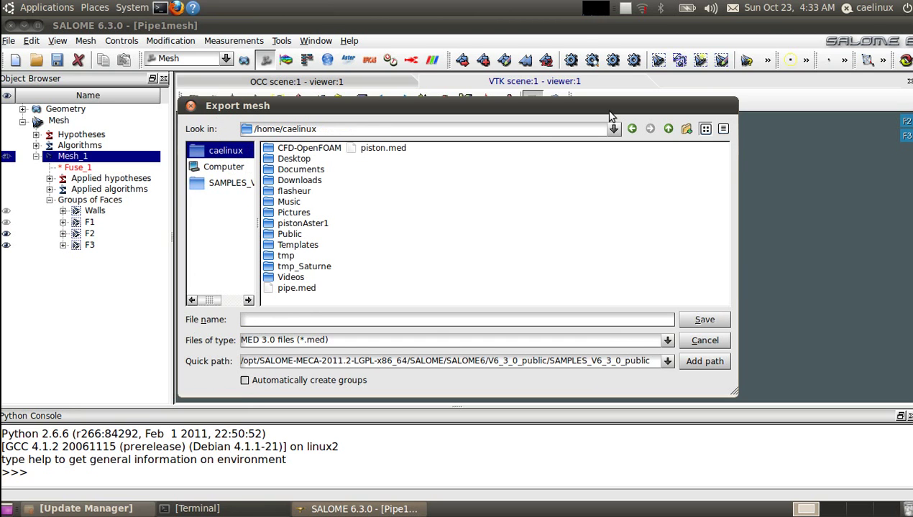
left_click(685, 129)
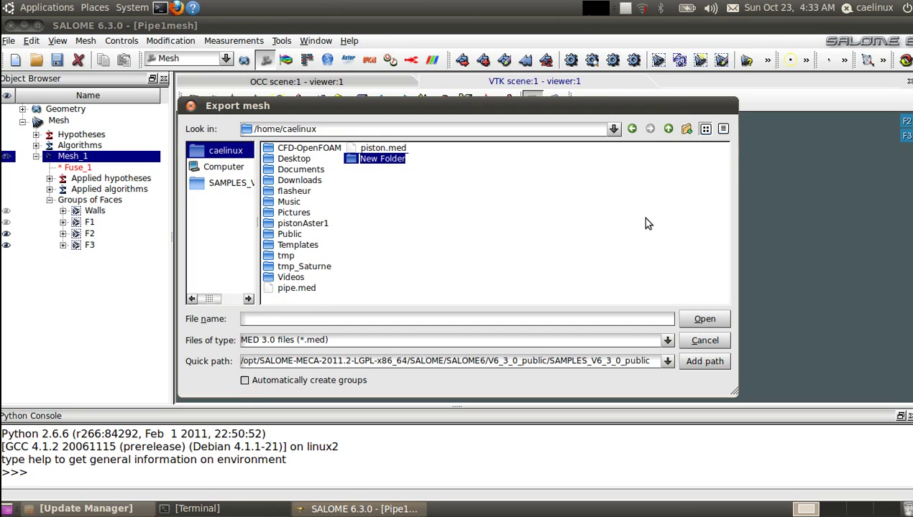
type("CFD-")
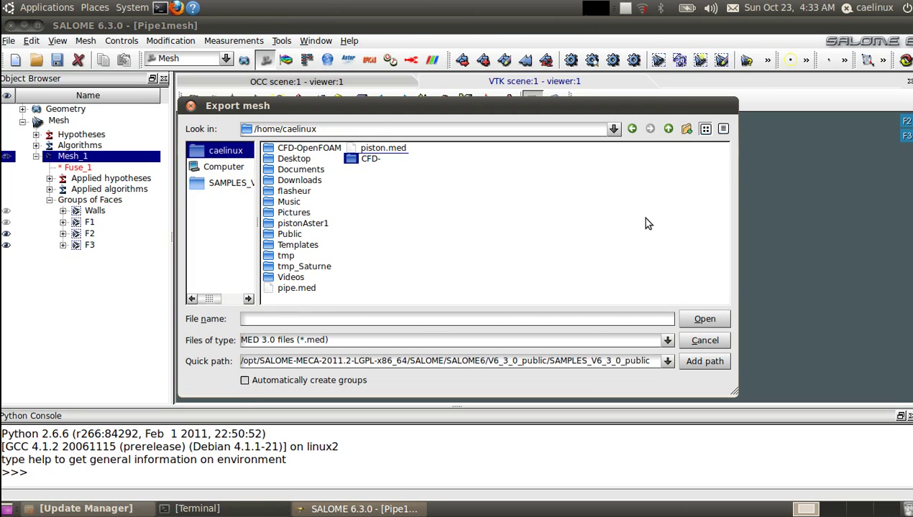
type("Saturne")
key("Return")
key("Return")
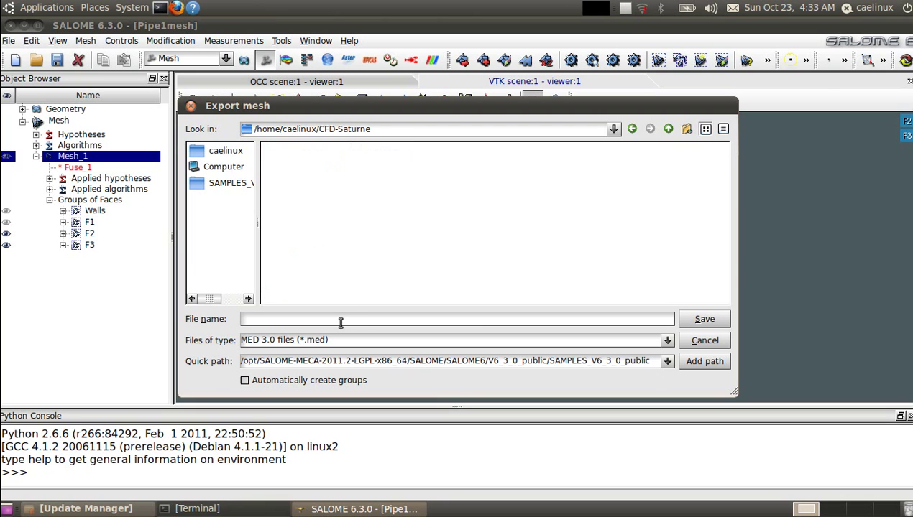
type("pipe.med")
key("Return")
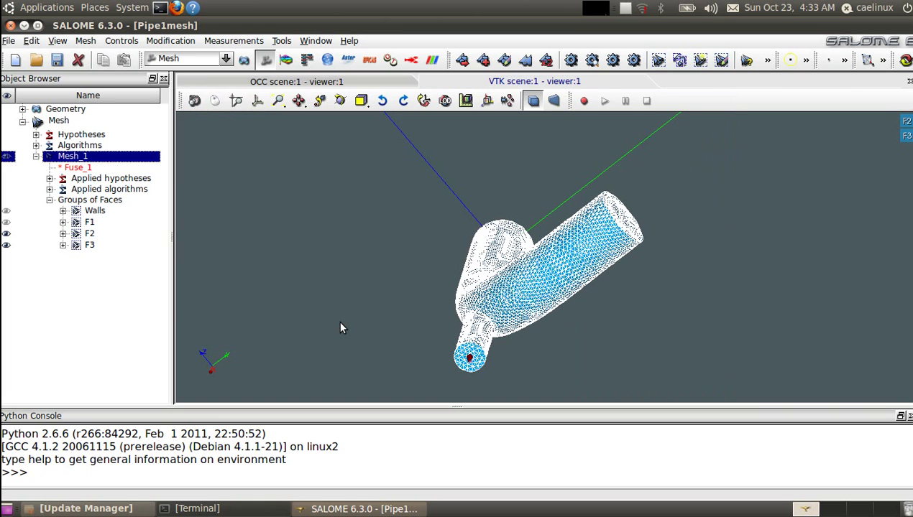
- Minimize SALOME, launch the Code-Saturne Wizard from the CAELinux applications and move its window clear of the desktop icons
left_click(24, 25)
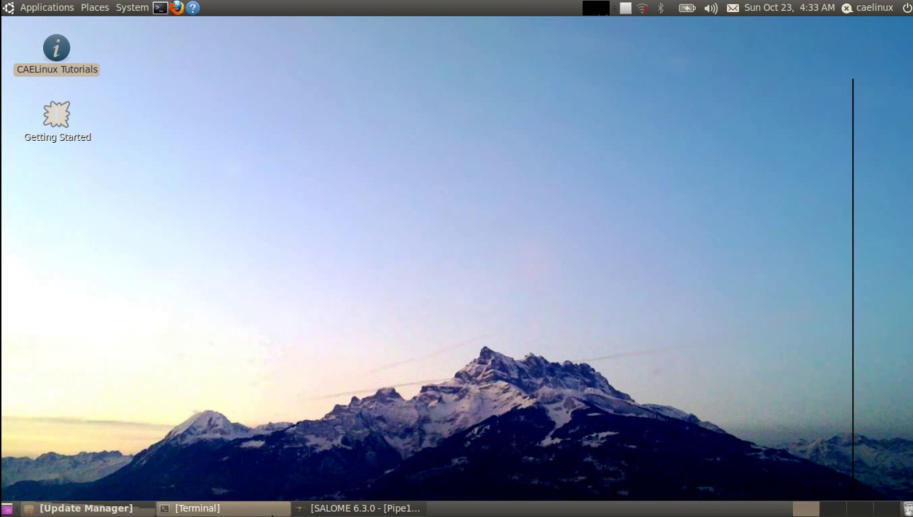
left_click(44, 7)
mouse_move(36, 49)
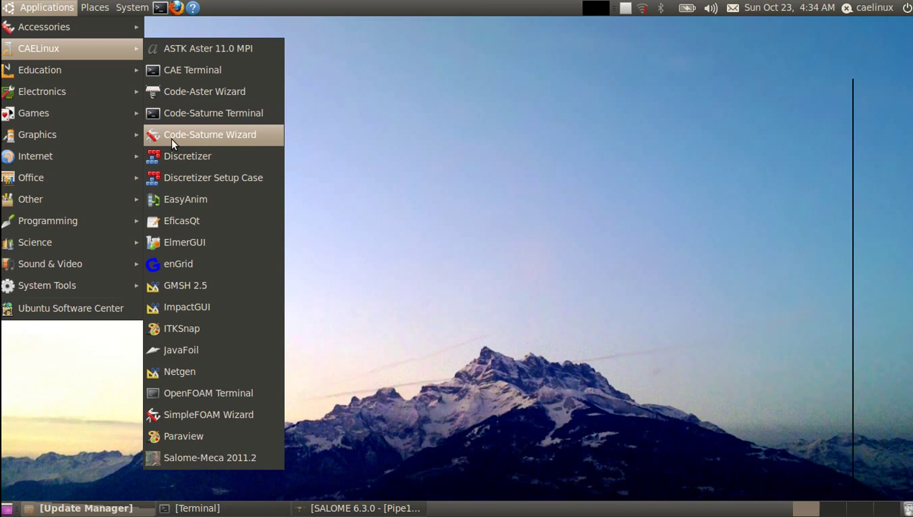
left_click(231, 137)
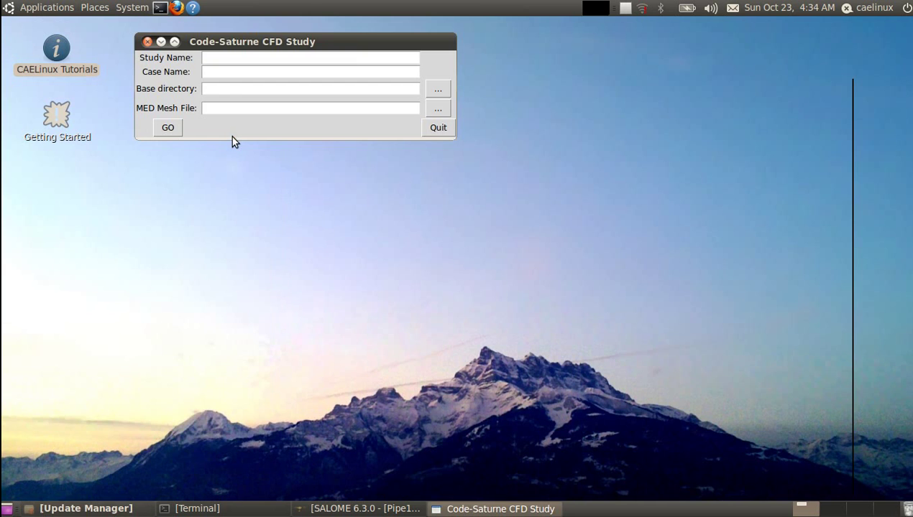
left_click_drag(242, 41, 319, 95)
- Name the CFD study Pipe and its case Case1
left_click(325, 112)
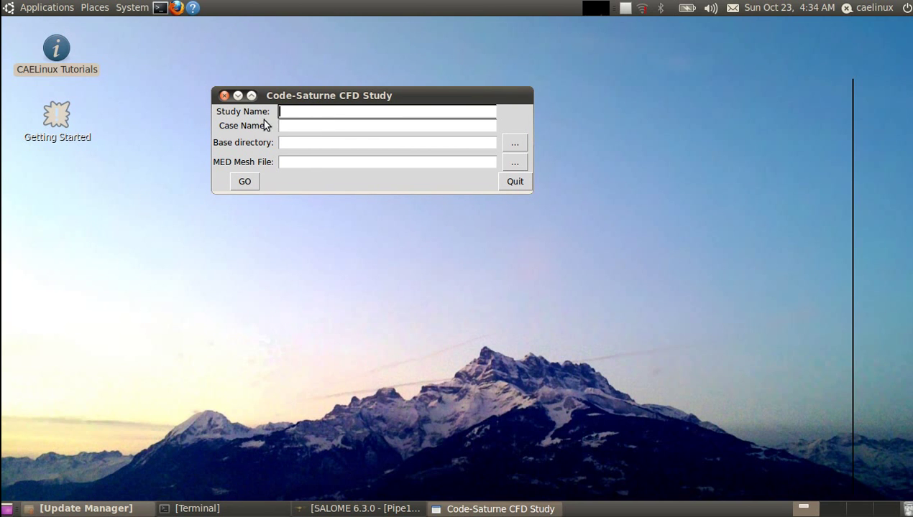
type("Pipe")
left_click(312, 125)
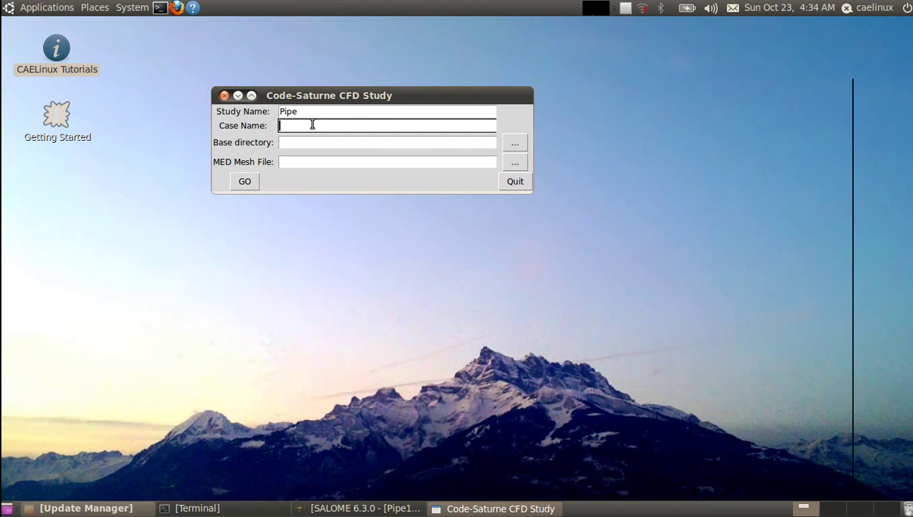
type("Case1")
left_click(346, 143)
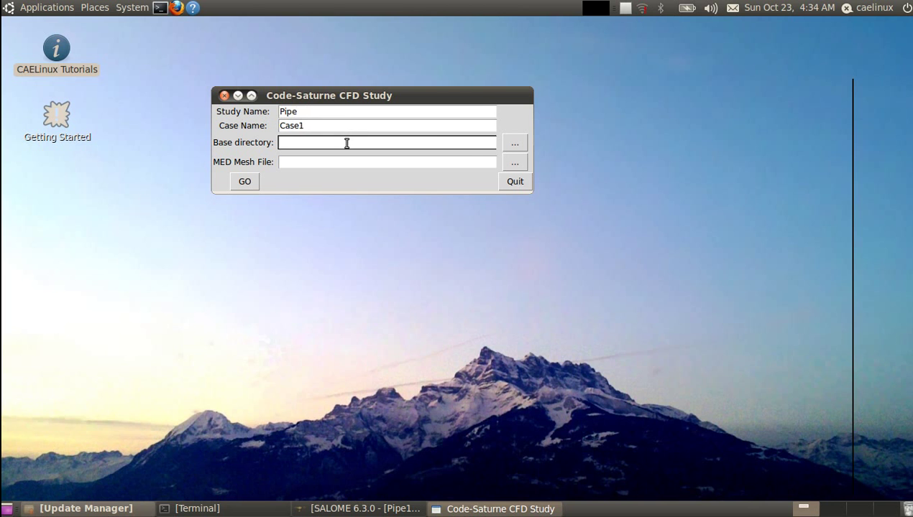
- Set the study's base directory to the CFD-Saturne folder in the home directory
left_click(519, 144)
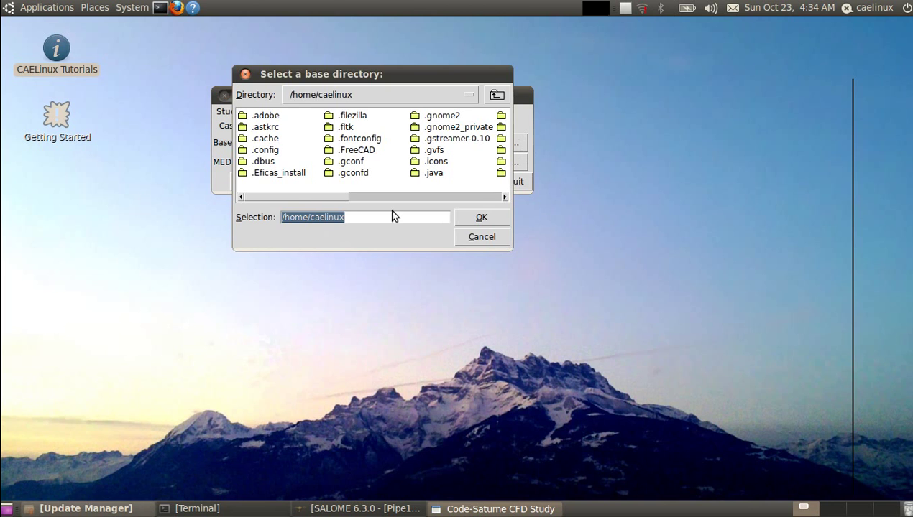
left_click_drag(292, 201, 385, 202)
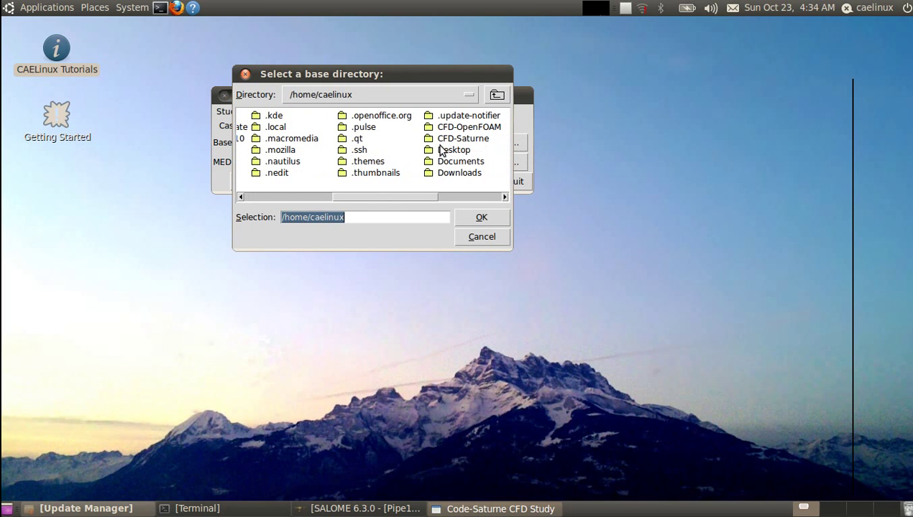
double_click(480, 139)
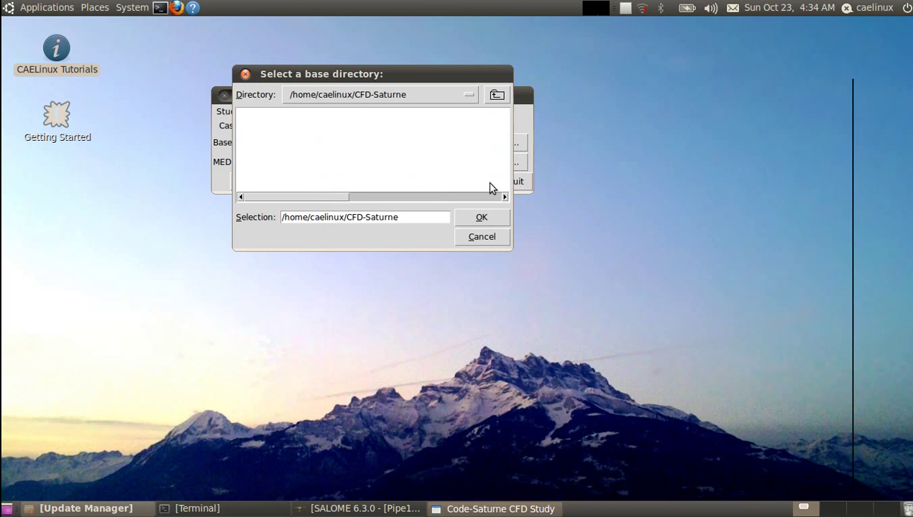
left_click(482, 217)
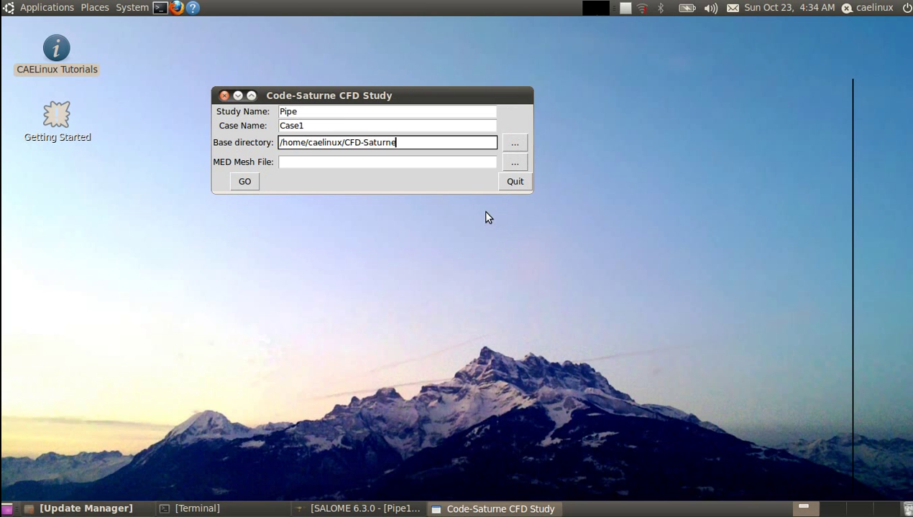
- Choose pipe.med from the CFD-Saturne folder as the study's MED mesh file
left_click(372, 165)
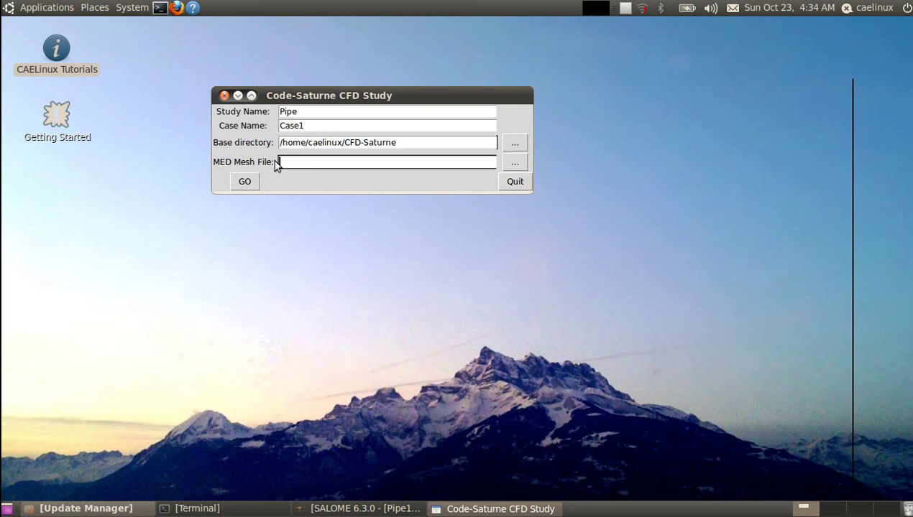
left_click(513, 166)
left_click(427, 198)
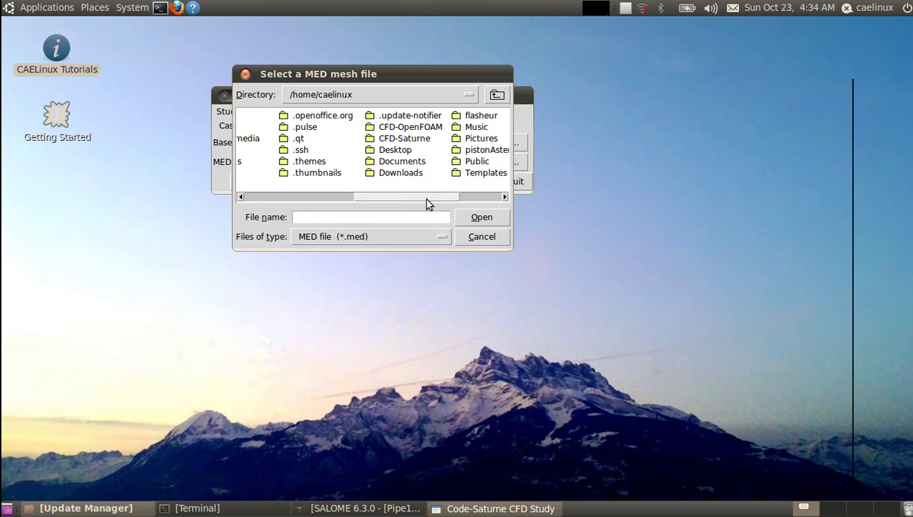
left_click(392, 141)
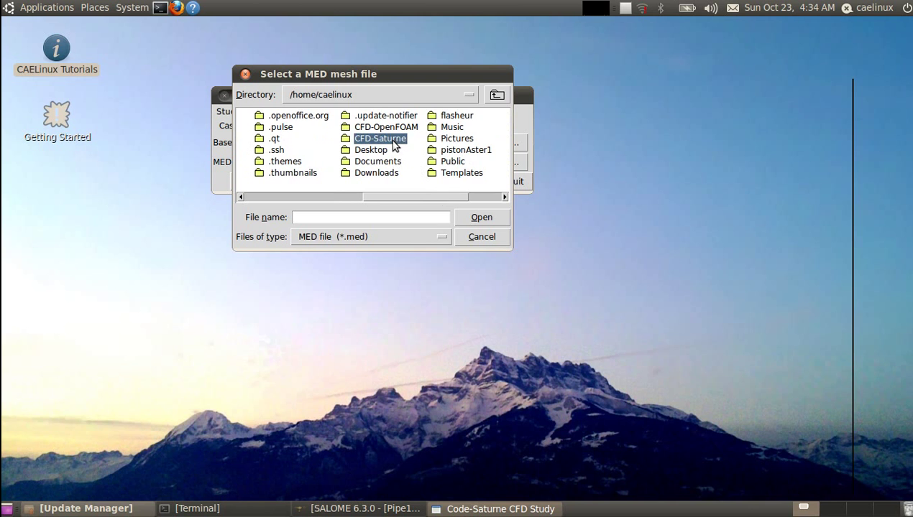
double_click(394, 142)
left_click(264, 116)
left_click(493, 218)
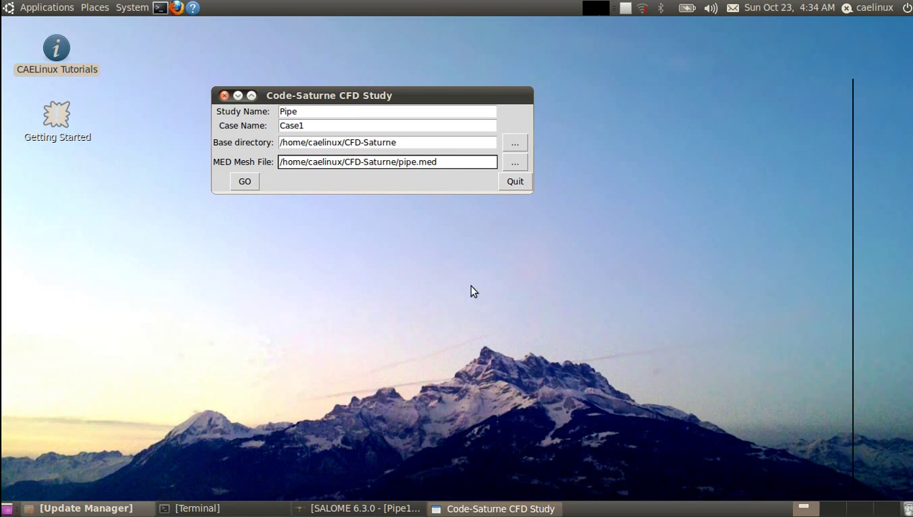
- Generate the study and case, minimize the terminal and move the Code_Saturne GUI window clear of the desktop icons
left_click(245, 182)
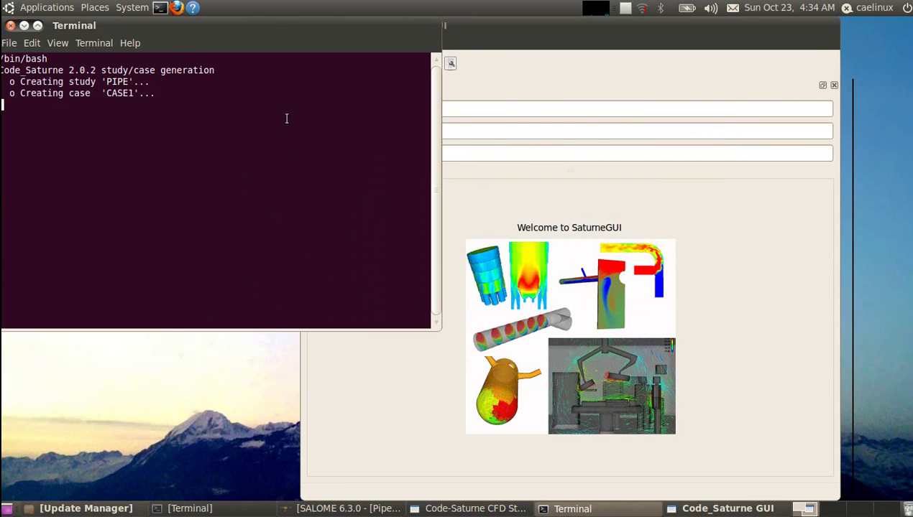
left_click_drag(267, 22, 294, 22)
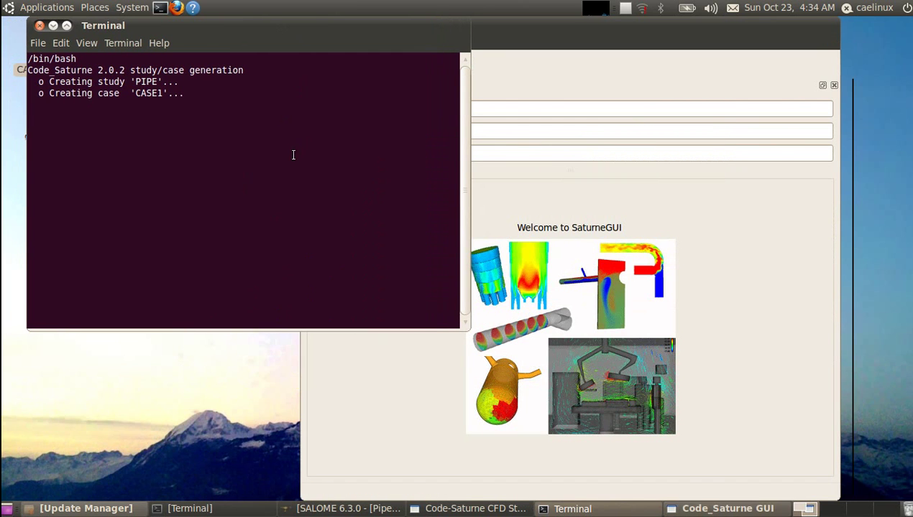
left_click(51, 24)
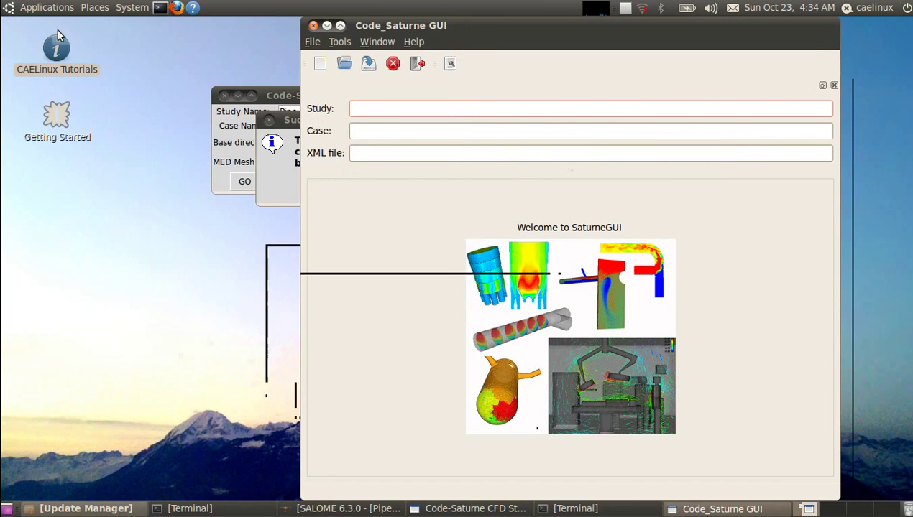
left_click_drag(374, 32, 240, 33)
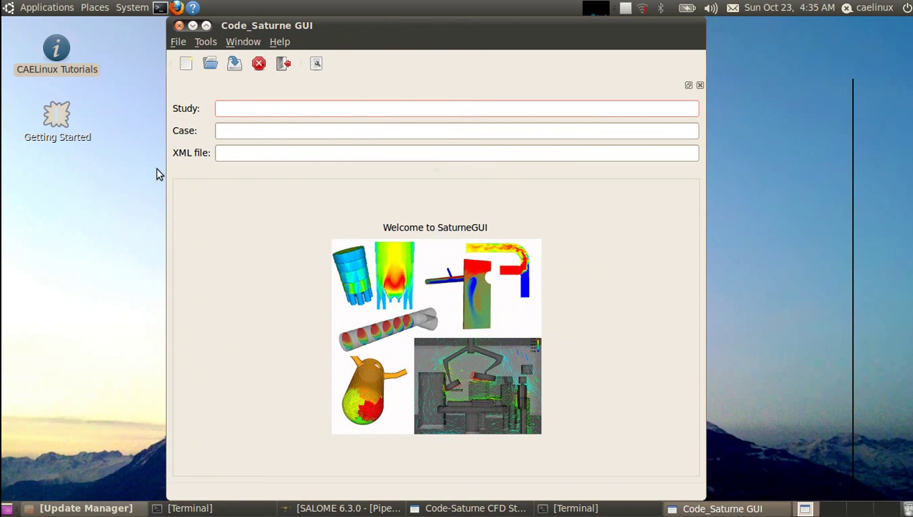
- Create a new parameter set for the case and display its mesh selection under Calculation environment
left_click(186, 68)
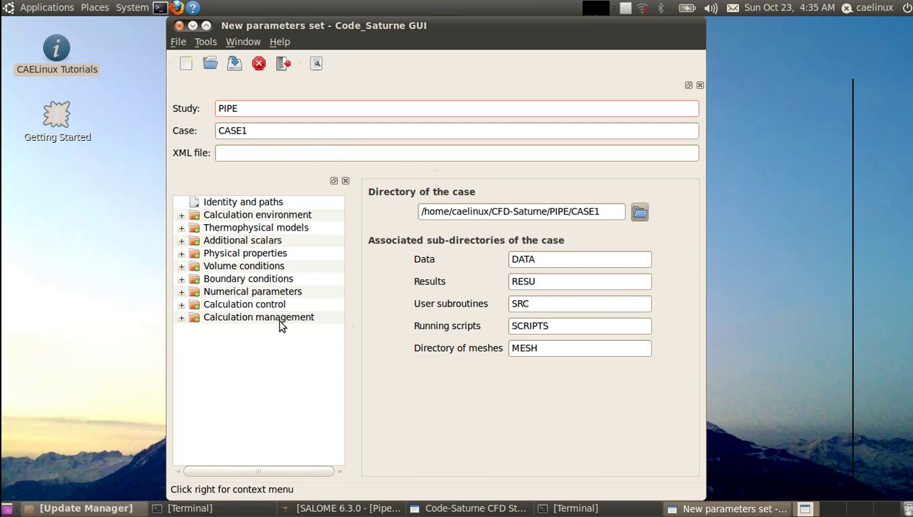
left_click(181, 216)
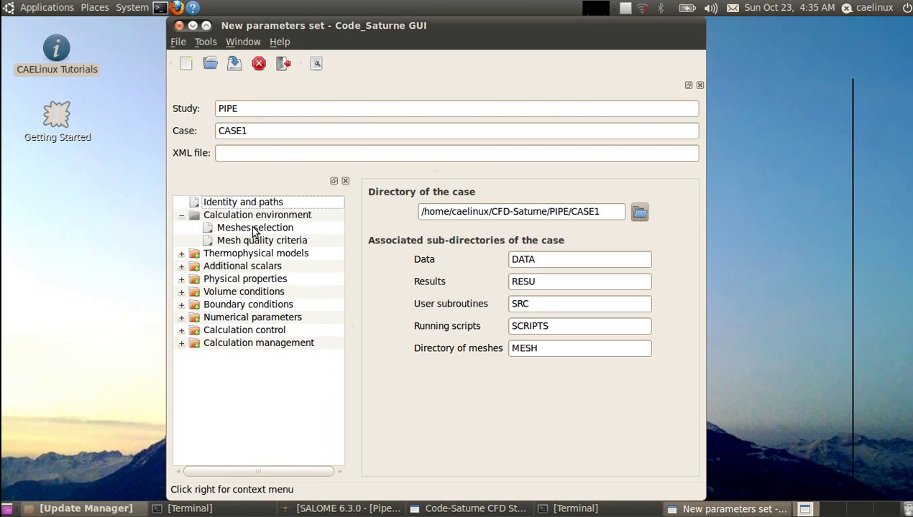
left_click(253, 228)
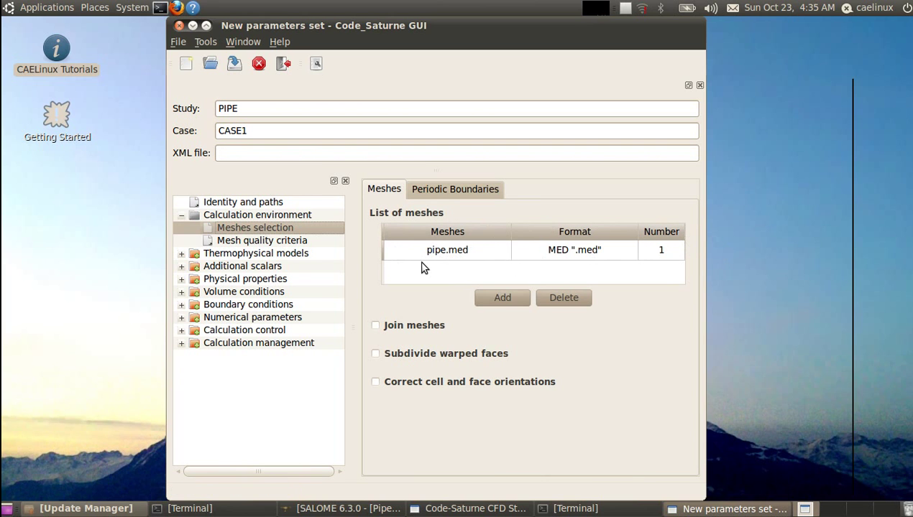
- Run the mesh quality check in EnSight Gold format and save its listing as listpre in the case's RESU folder
left_click(264, 242)
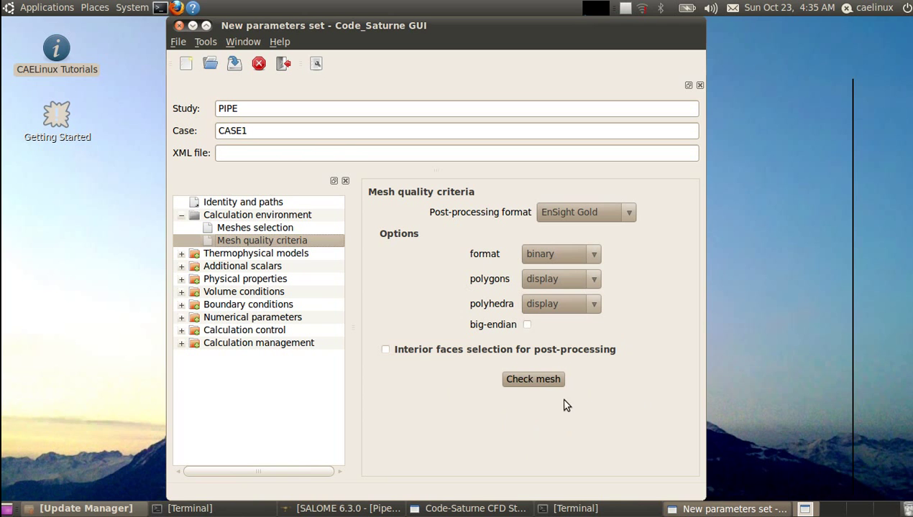
left_click(534, 379)
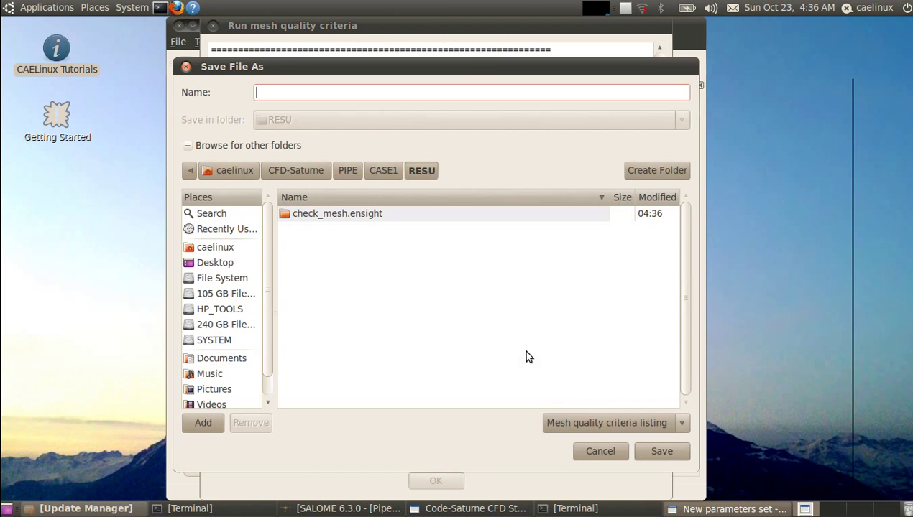
left_click_drag(466, 70, 907, 52)
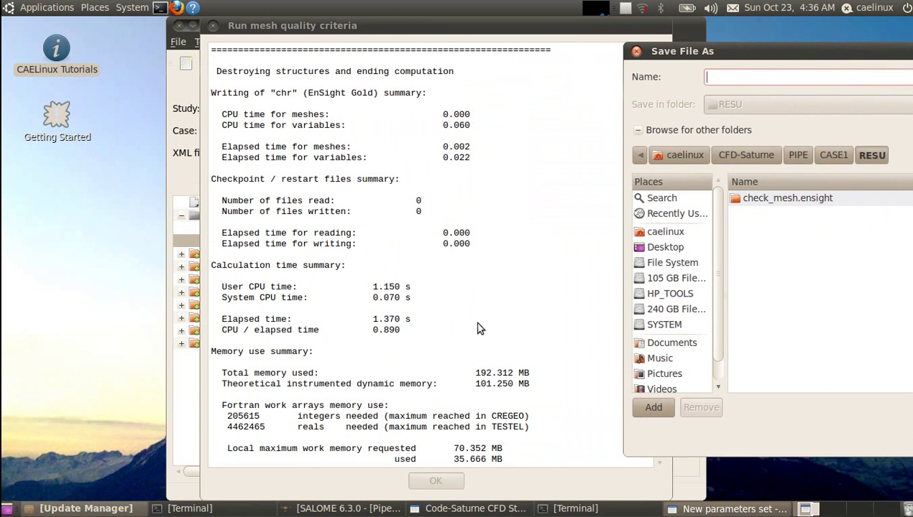
left_click_drag(746, 55, 402, 86)
type("list")
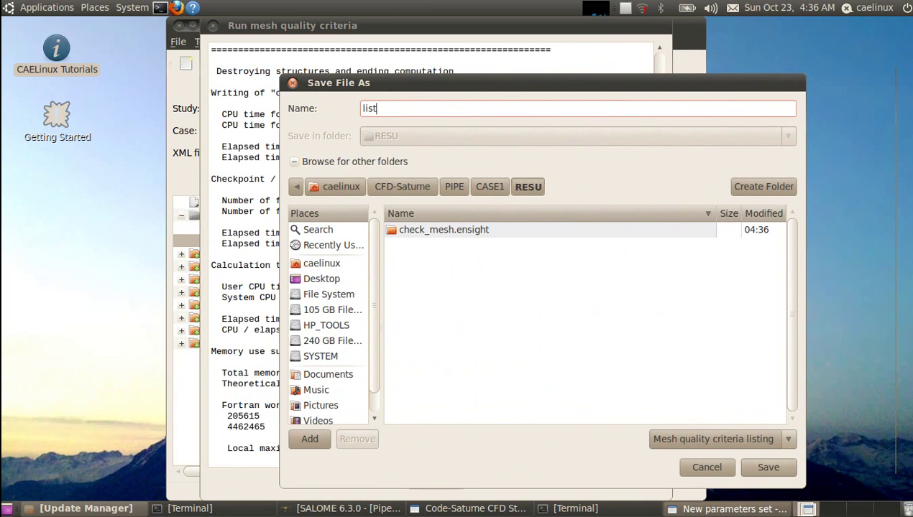
type("pre")
left_click(766, 467)
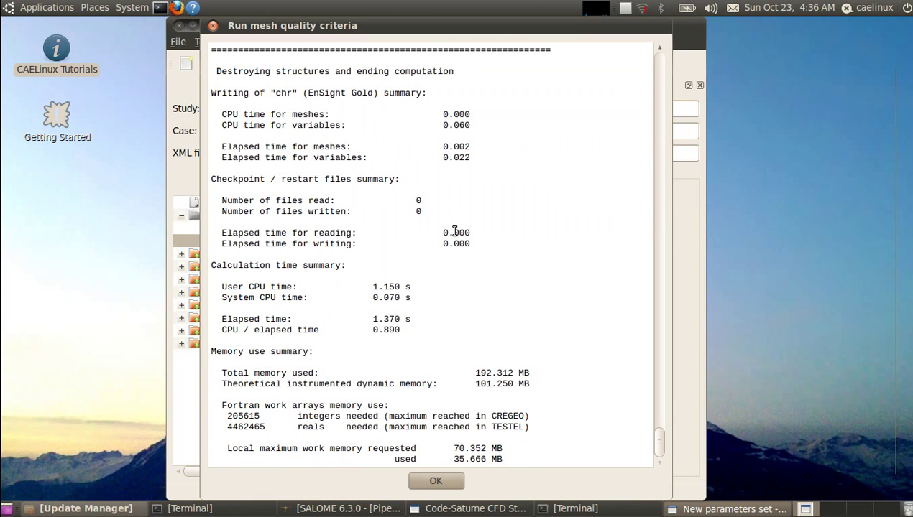
- Examine the cell volume, non-orthogonality, weighting and warping histograms in the mesh quality report, and close it
scroll(454, 231, "up", 10)
scroll(454, 232, "up", 20)
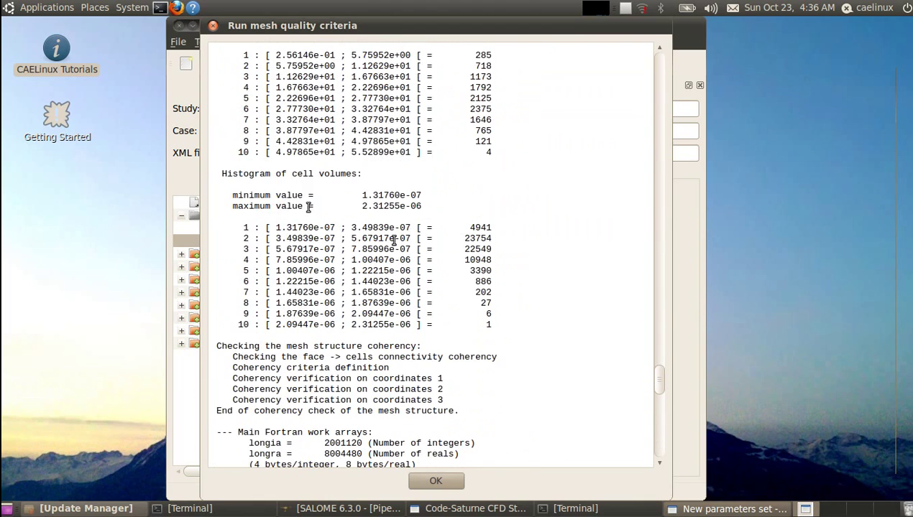
scroll(377, 316, "up", 3)
scroll(403, 285, "up", 4)
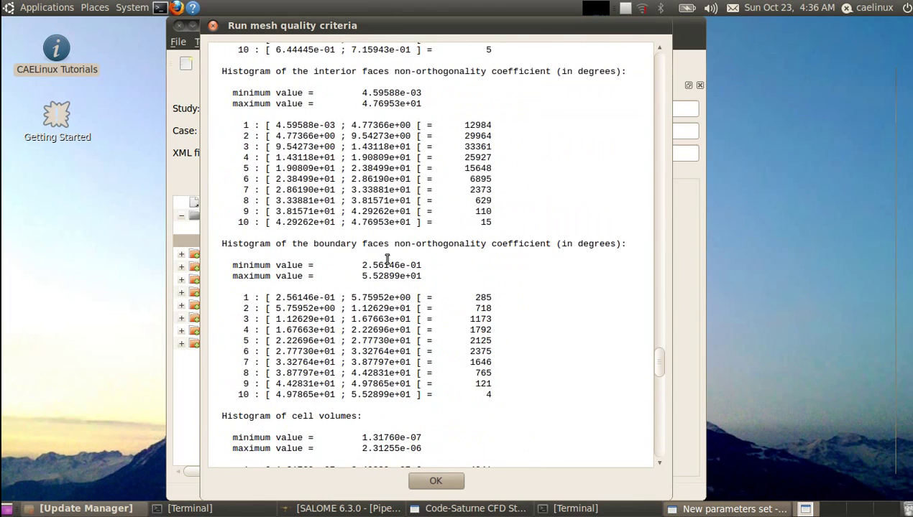
scroll(404, 284, "up", 5)
scroll(380, 165, "up", 15)
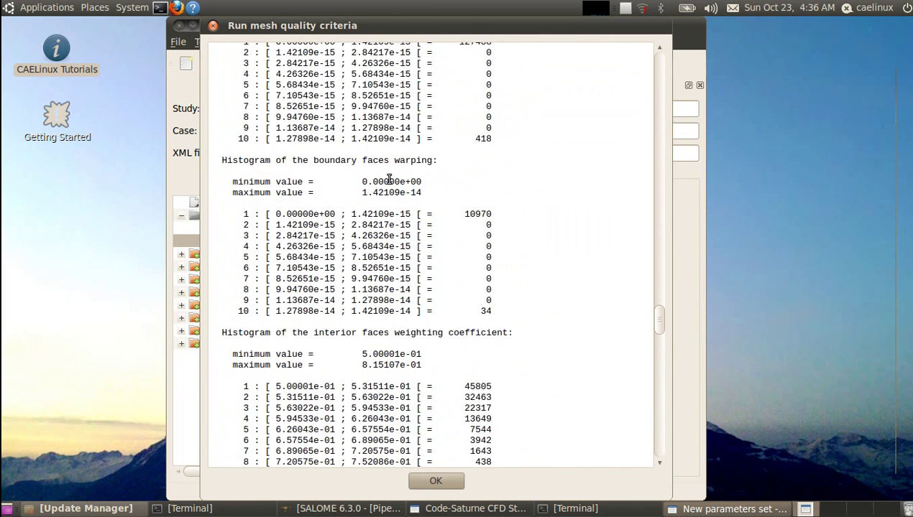
scroll(389, 180, "up", 4)
left_click(212, 26)
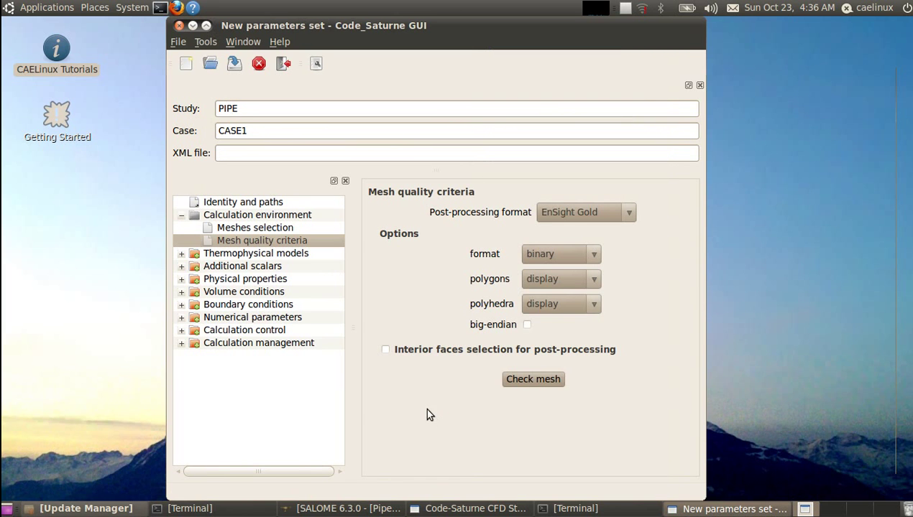
- Set the flow algorithm to steady flow in the calculation features and review the remaining model options
left_click(181, 254)
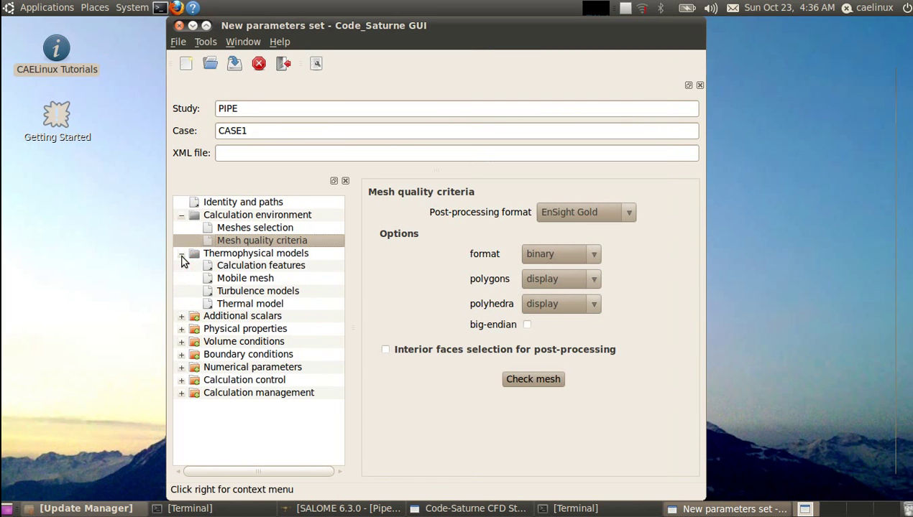
left_click(239, 256)
left_click(248, 266)
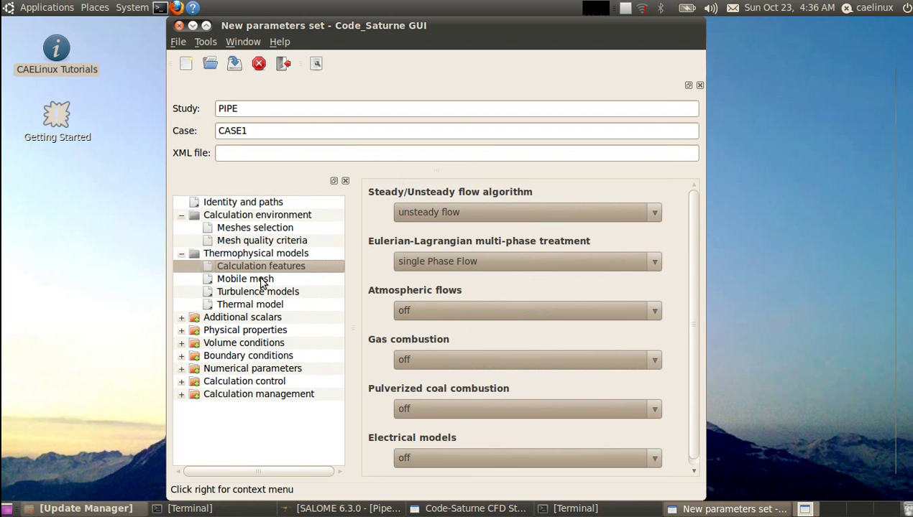
left_click(499, 212)
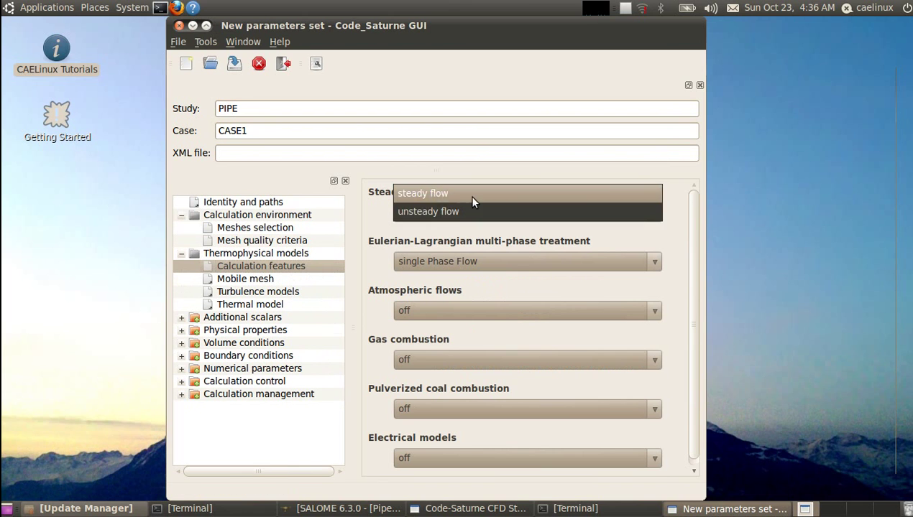
left_click(422, 194)
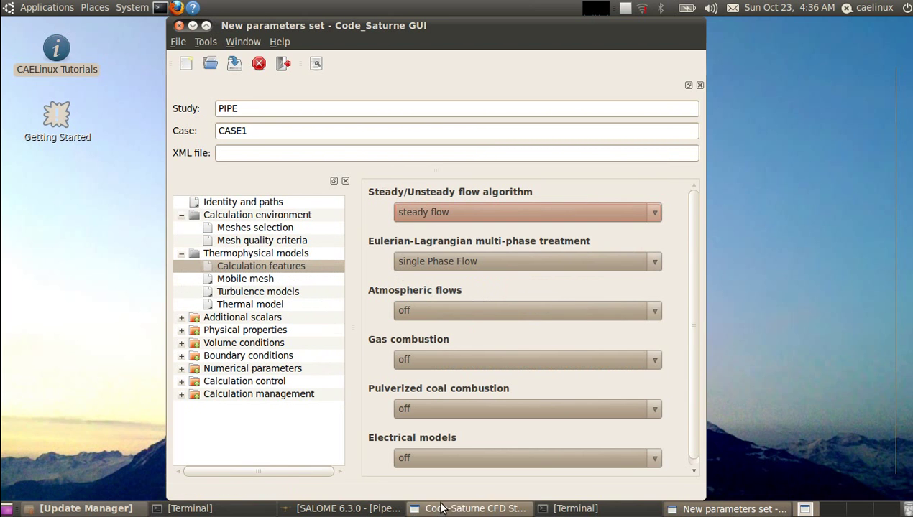
scroll(688, 359, "down", 1)
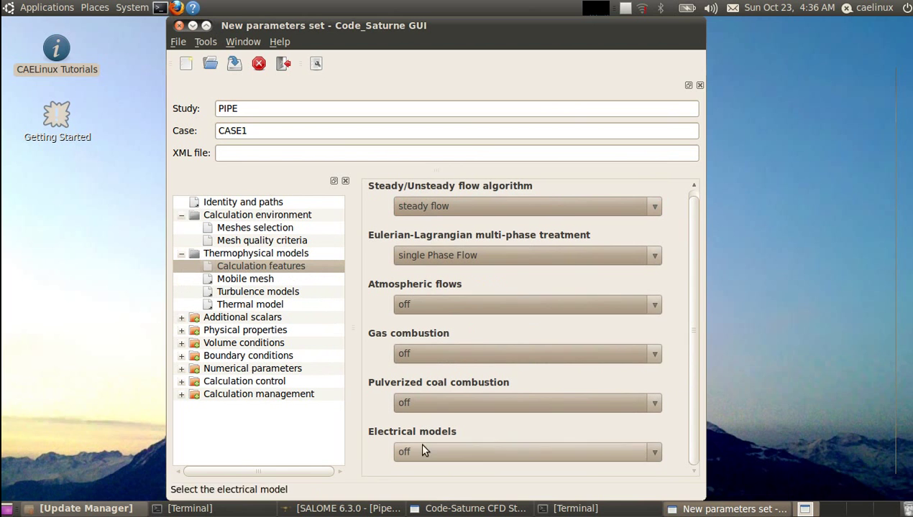
- Set the turbulence model to No model (i.e. laminar flow) and review the mobile mesh and thermal scalar settings
left_click(230, 280)
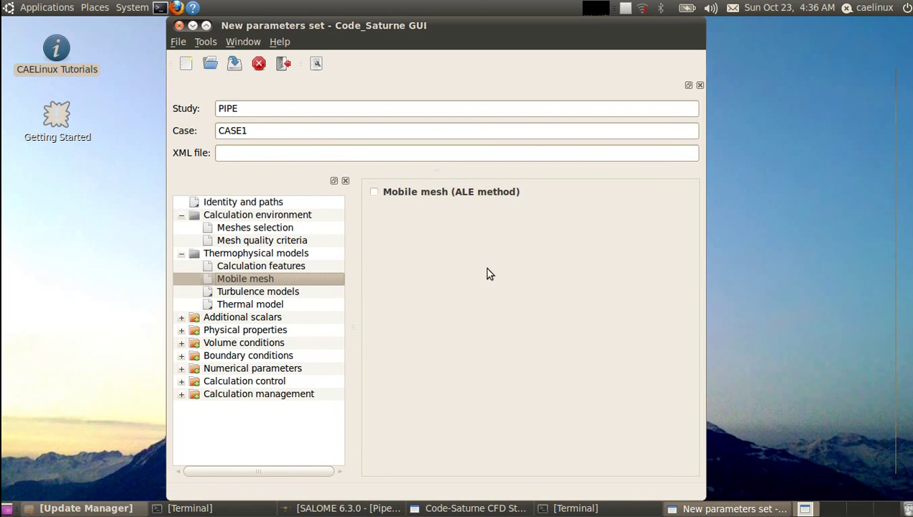
left_click(243, 293)
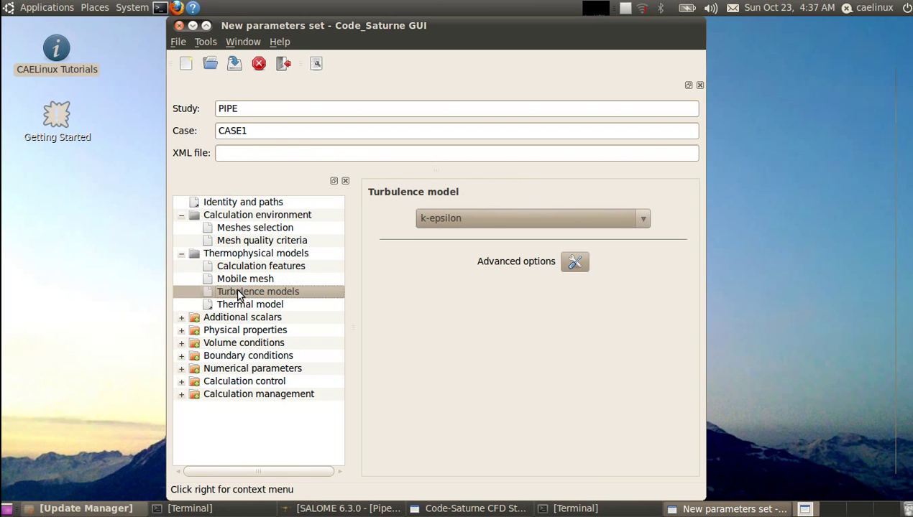
left_click(444, 220)
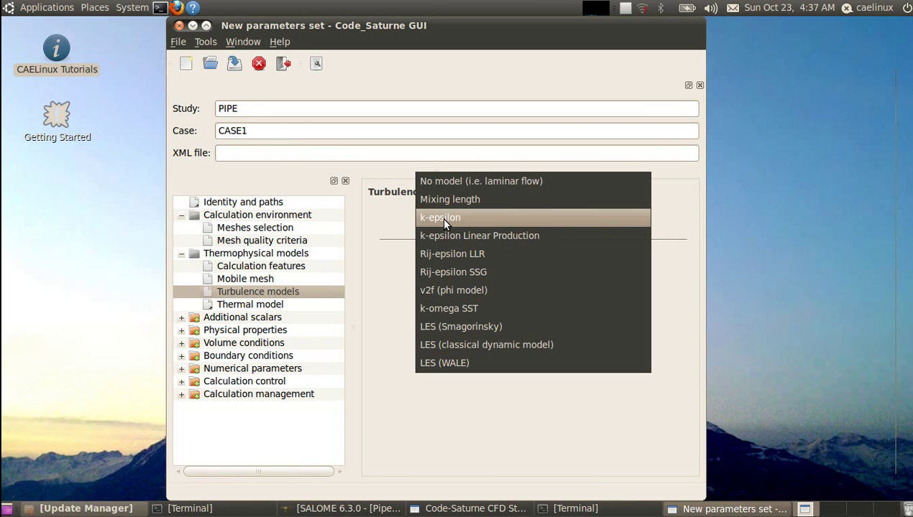
left_click(477, 184)
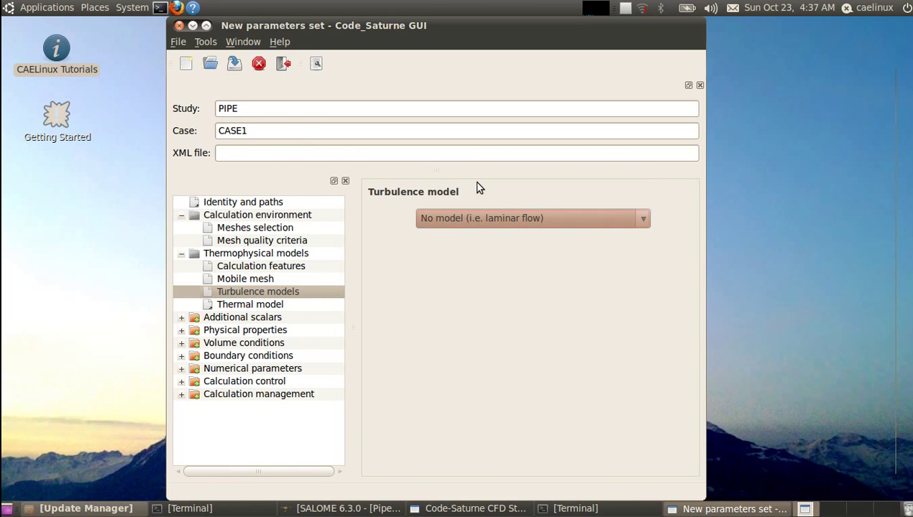
left_click(253, 304)
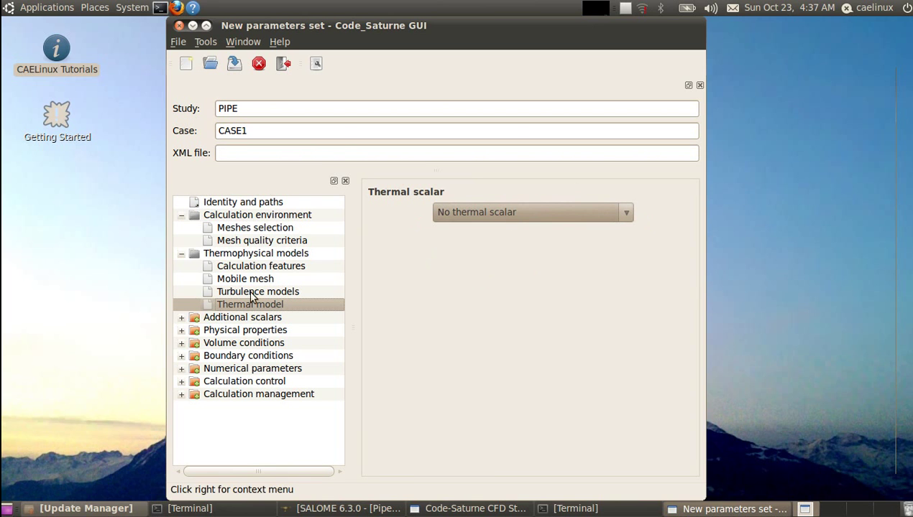
left_click(183, 254)
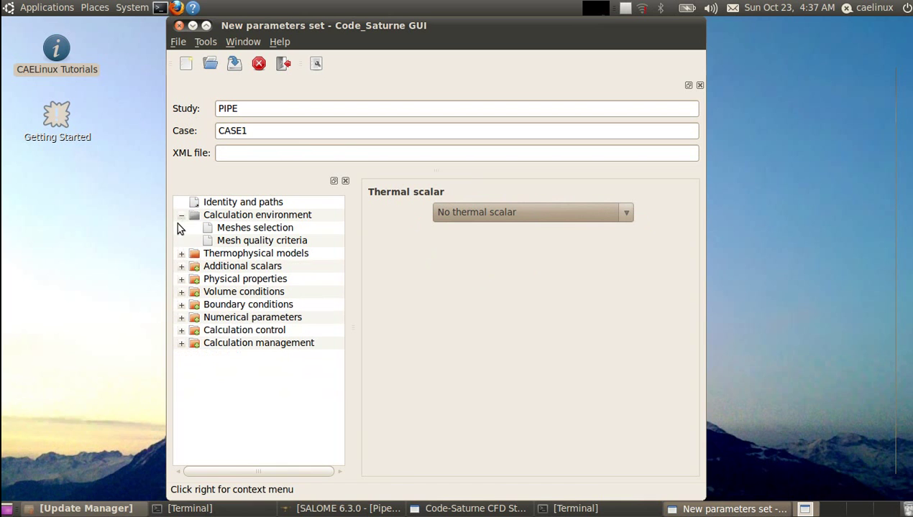
- Review the additional scalar definitions, the scalar diffusion coefficients and the reference value for total pressure
left_click(180, 215)
left_click(183, 243)
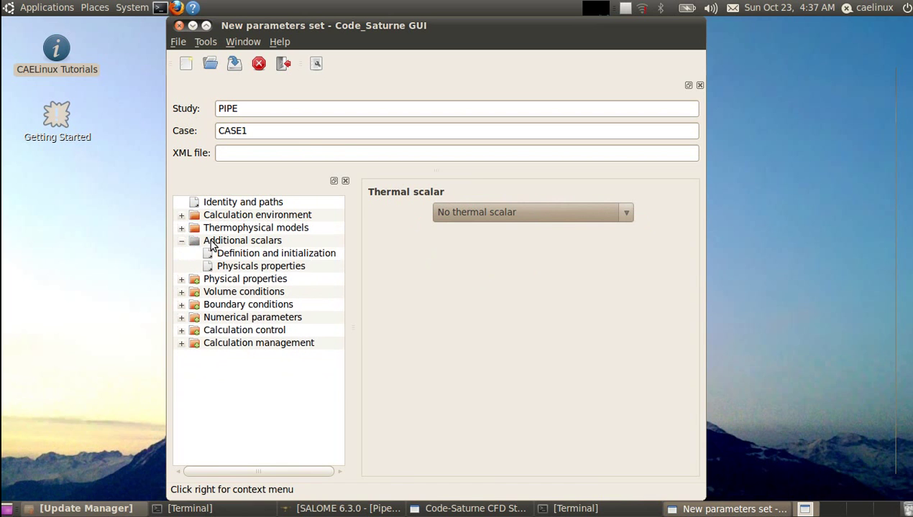
left_click(228, 253)
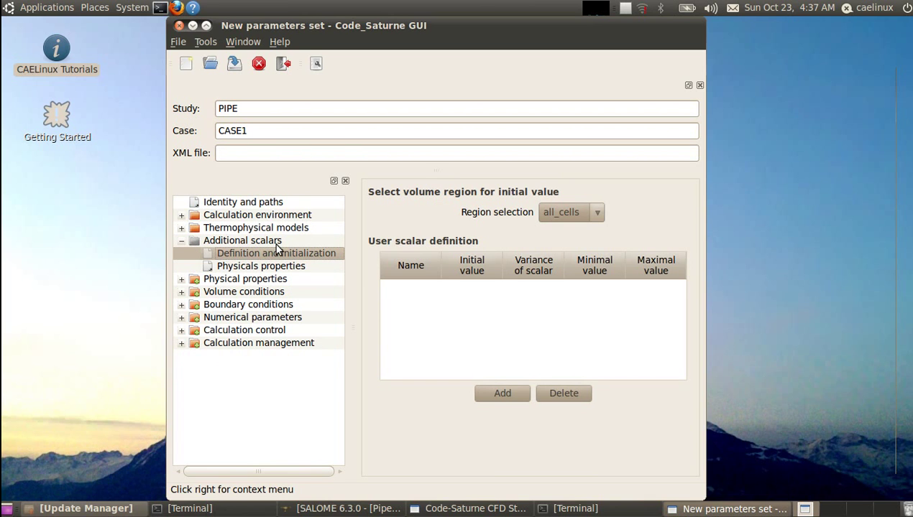
left_click(270, 270)
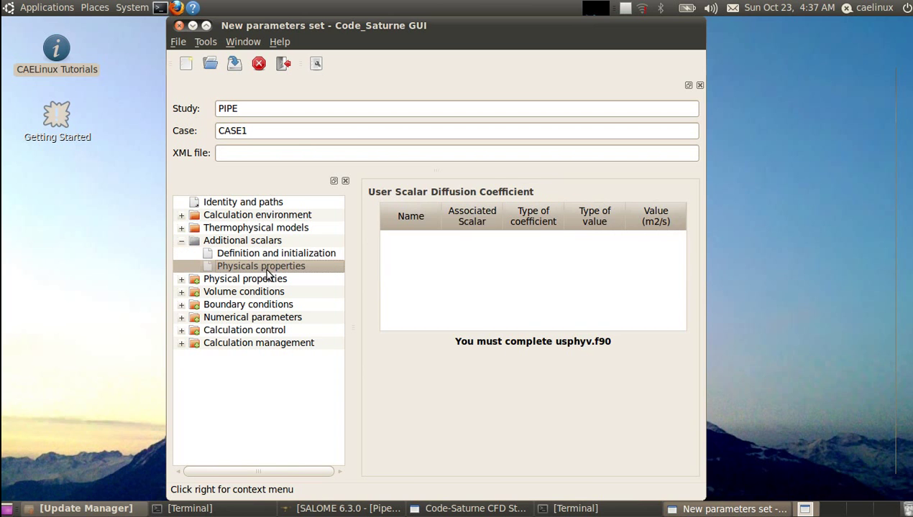
left_click(191, 242)
left_click(184, 254)
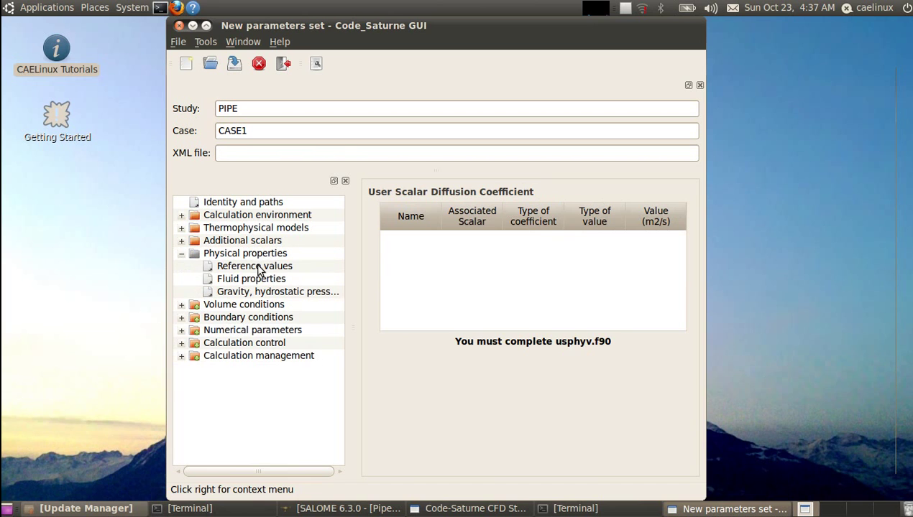
left_click(254, 268)
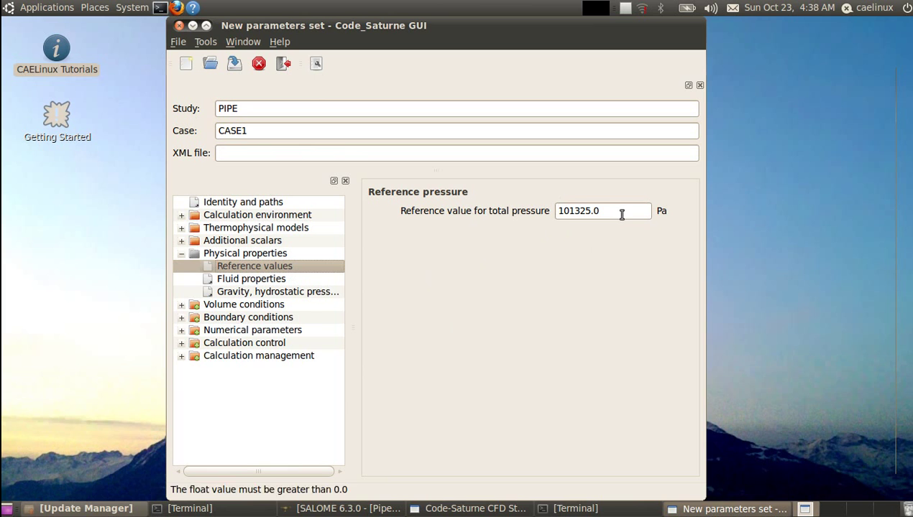
- Set the constant fluid properties to density 1000 kg/m³, viscosity 1 Pa.s and specific heat 4800 J/kg/K
left_click(248, 280)
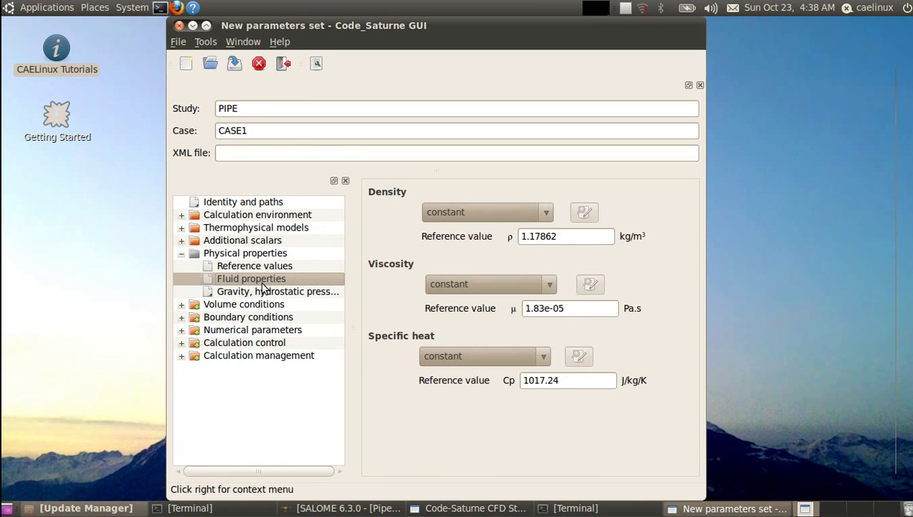
left_click_drag(562, 237, 495, 239)
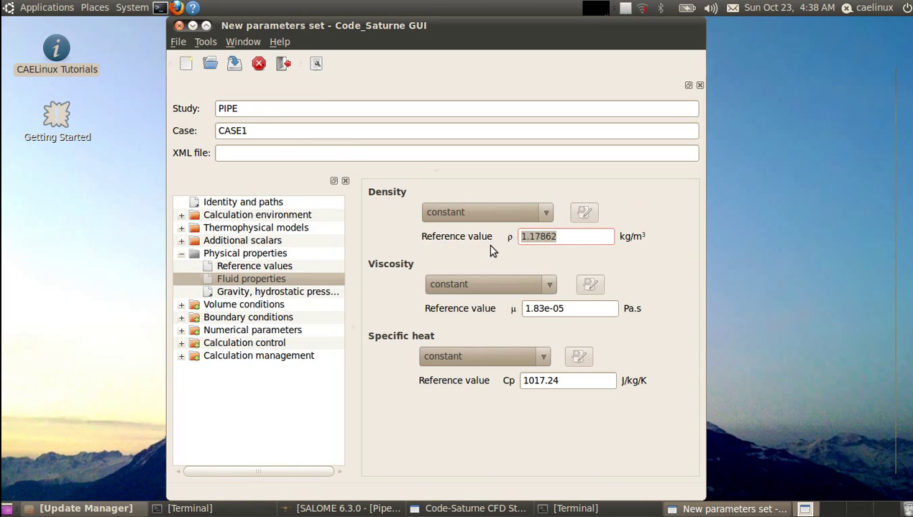
type("1000")
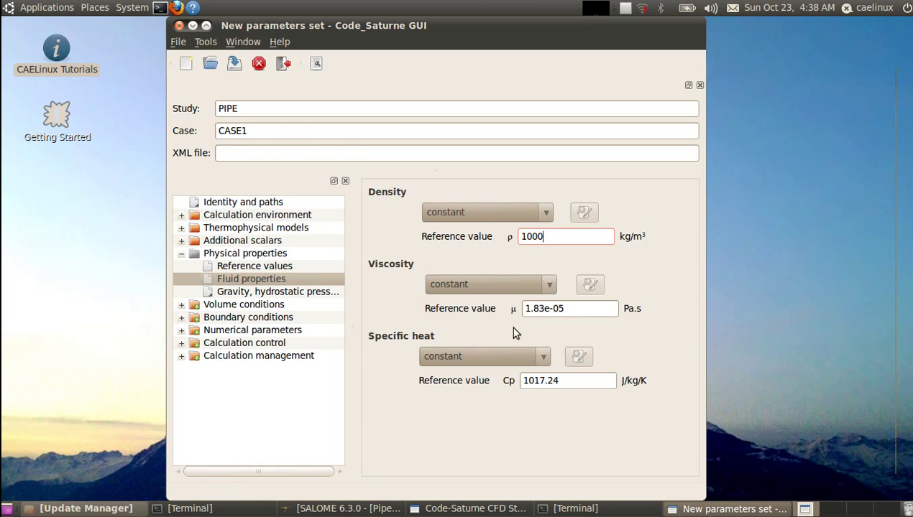
left_click_drag(568, 309, 509, 309)
type("1")
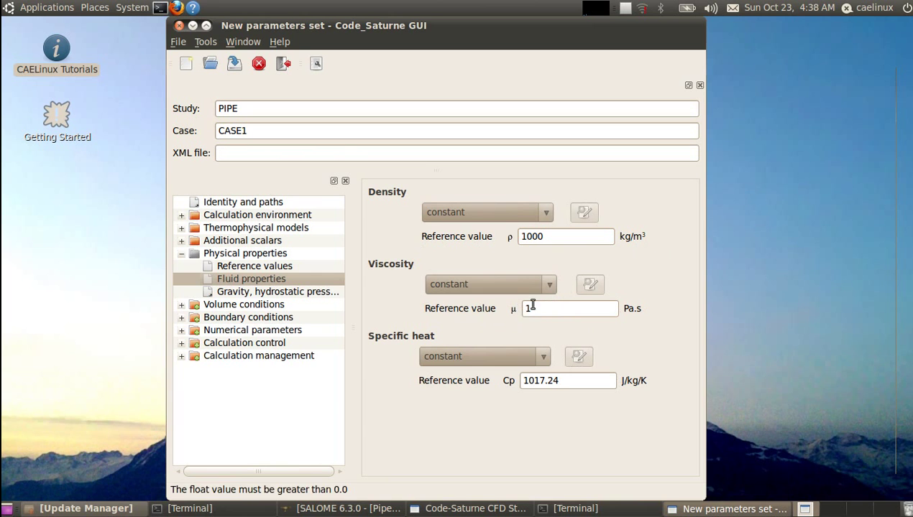
left_click_drag(576, 381, 508, 381)
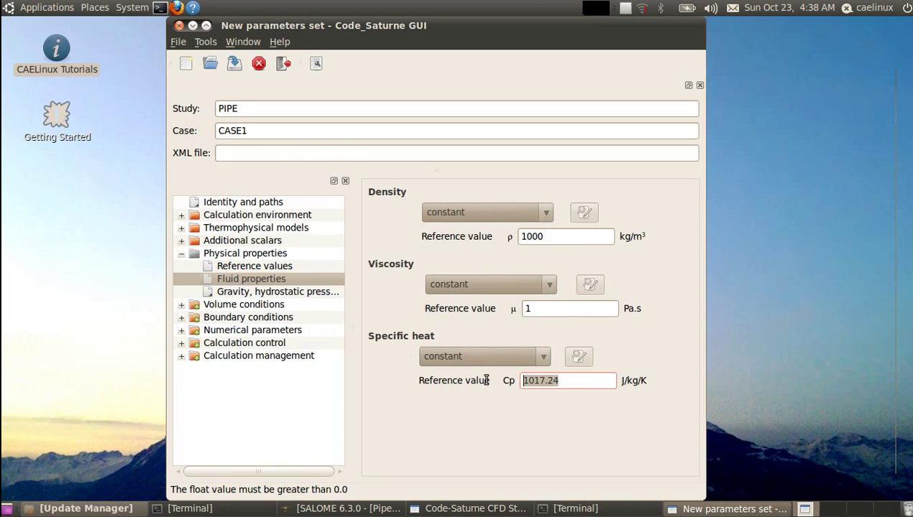
type("4800")
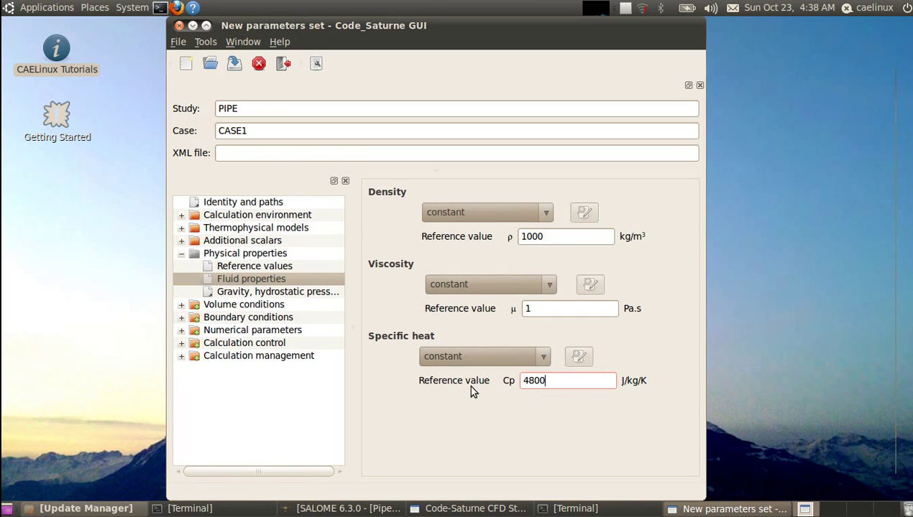
- Review the gravity and hydrostatic pressure settings, the volume regions, the velocity initialization and the head losses
left_click(253, 295)
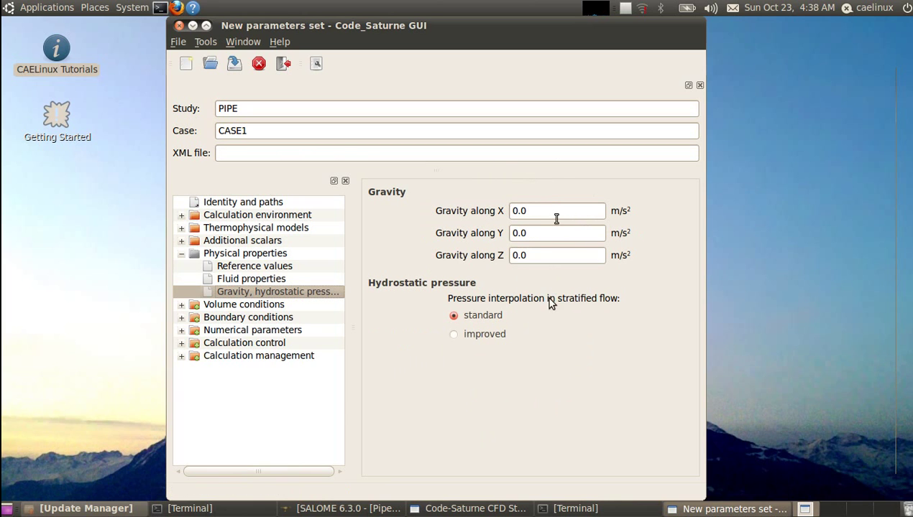
left_click(182, 304)
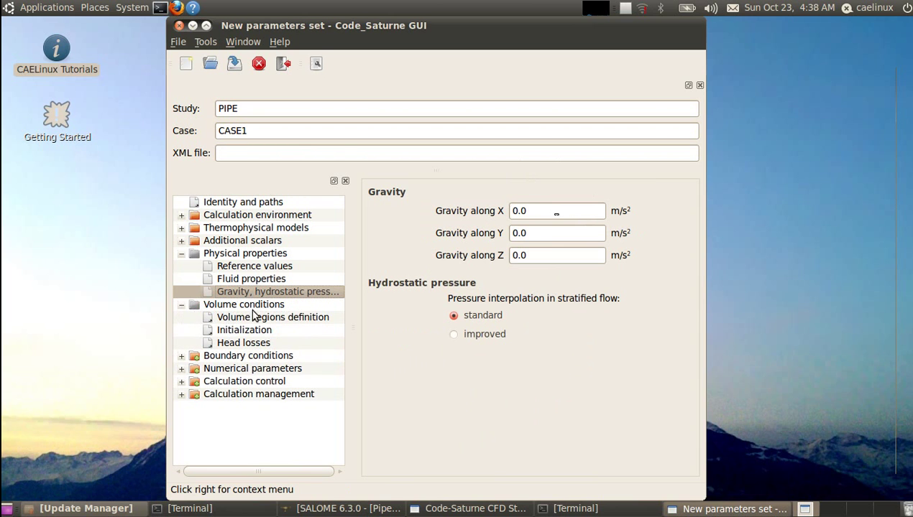
left_click(254, 317)
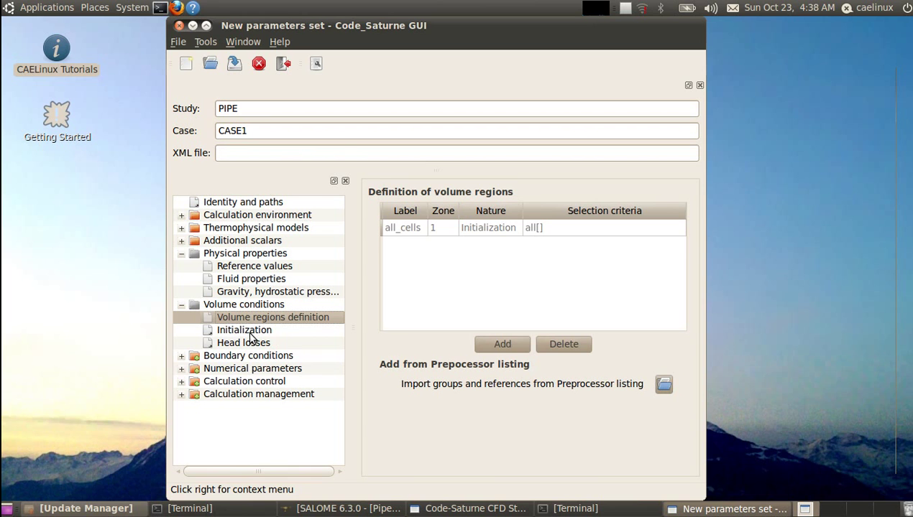
left_click(248, 332)
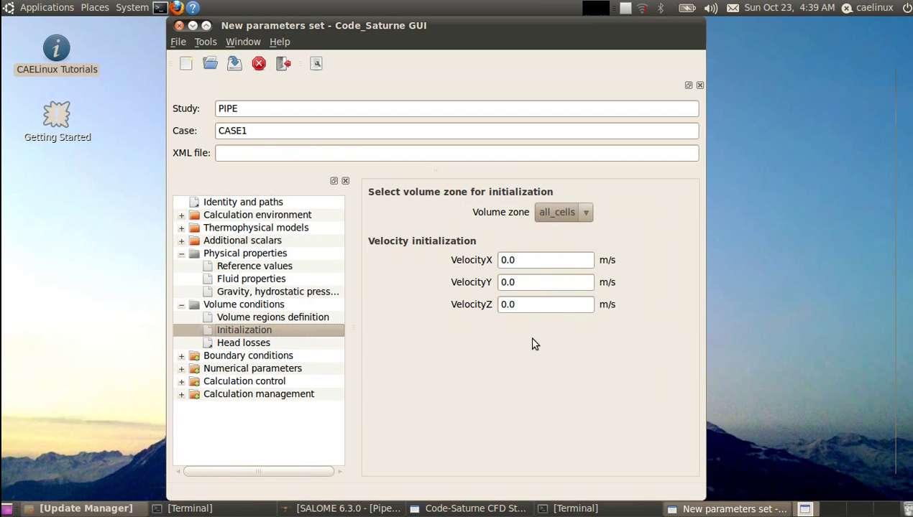
left_click(246, 343)
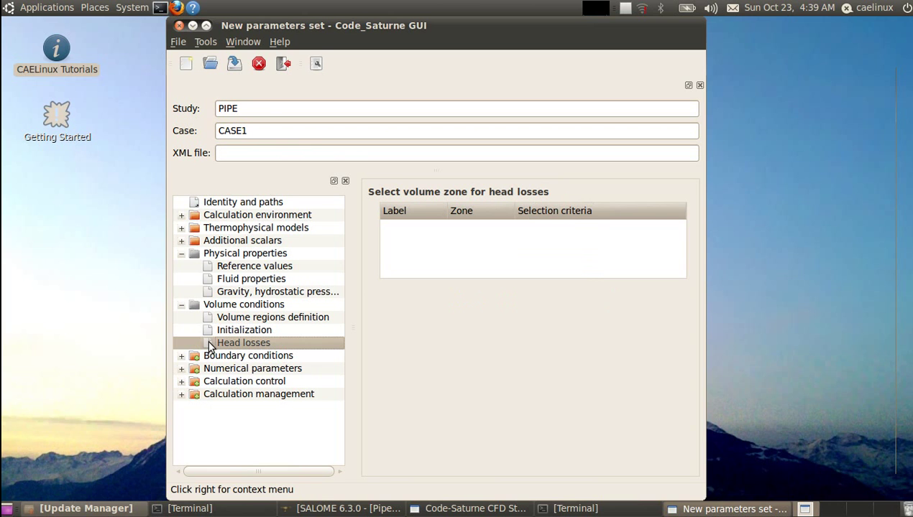
- Import the boundary regions' groups and references from the preprocessor listing listpre in the case's RESU folder, with all file types shown
left_click(181, 356)
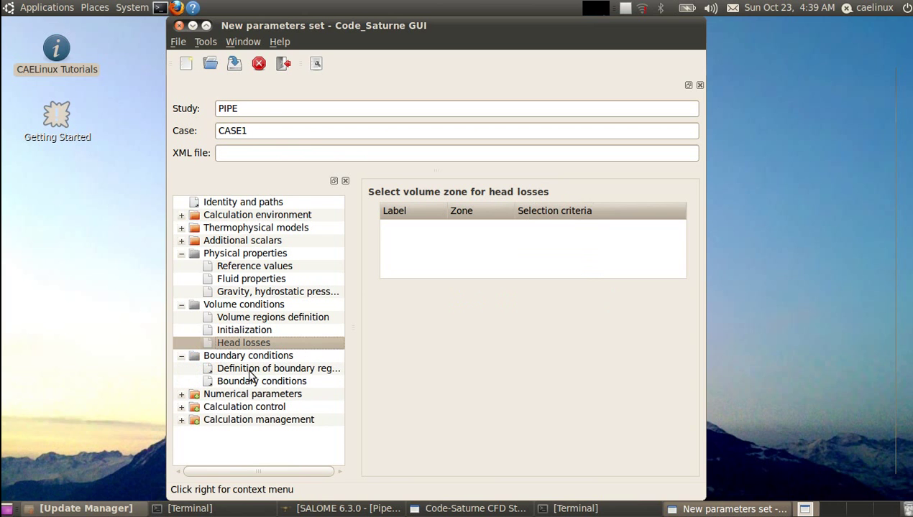
left_click(250, 370)
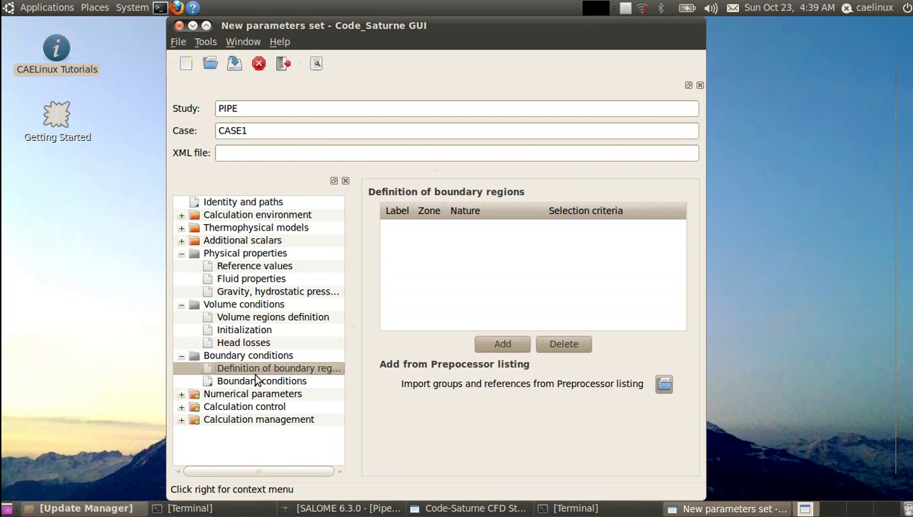
left_click(181, 304)
left_click(181, 253)
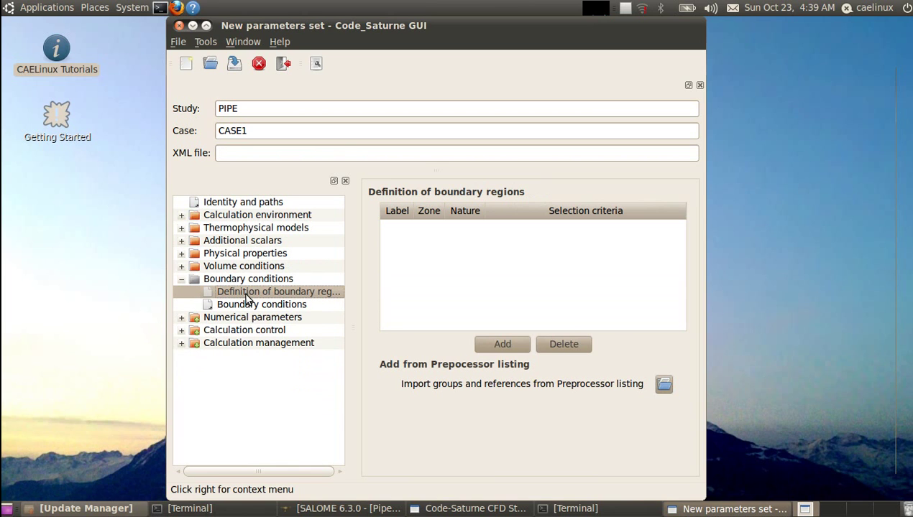
left_click(662, 386)
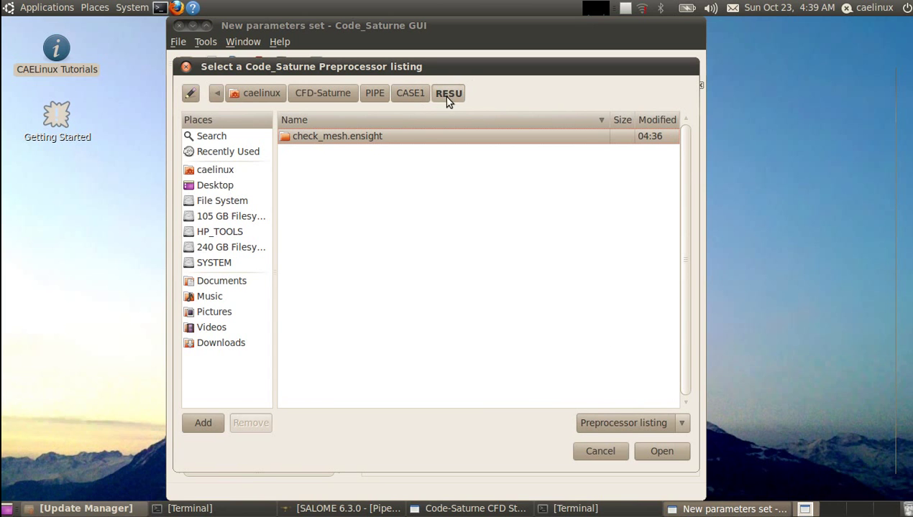
left_click(613, 423)
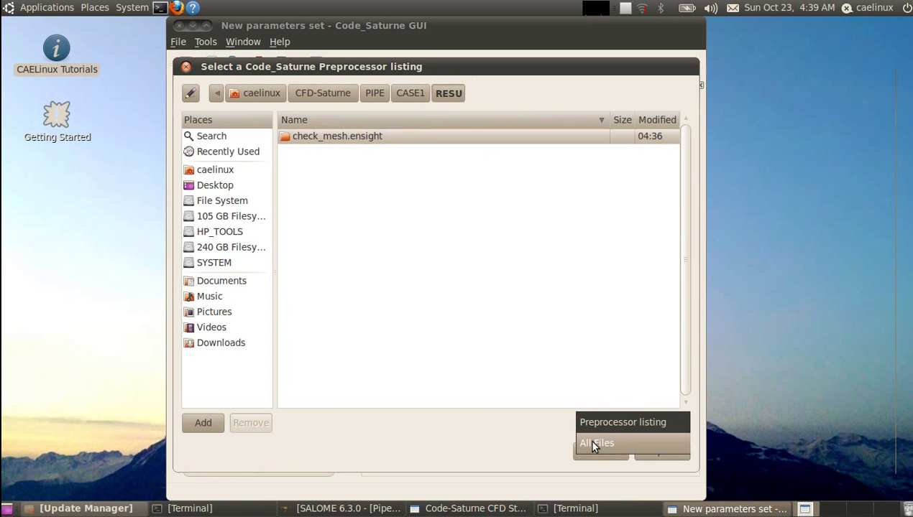
left_click(596, 443)
left_click(285, 153)
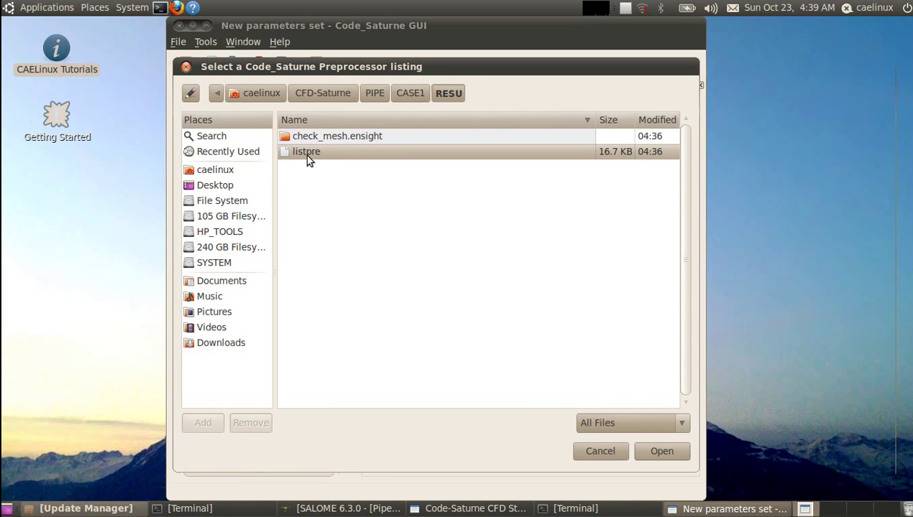
left_click(668, 453)
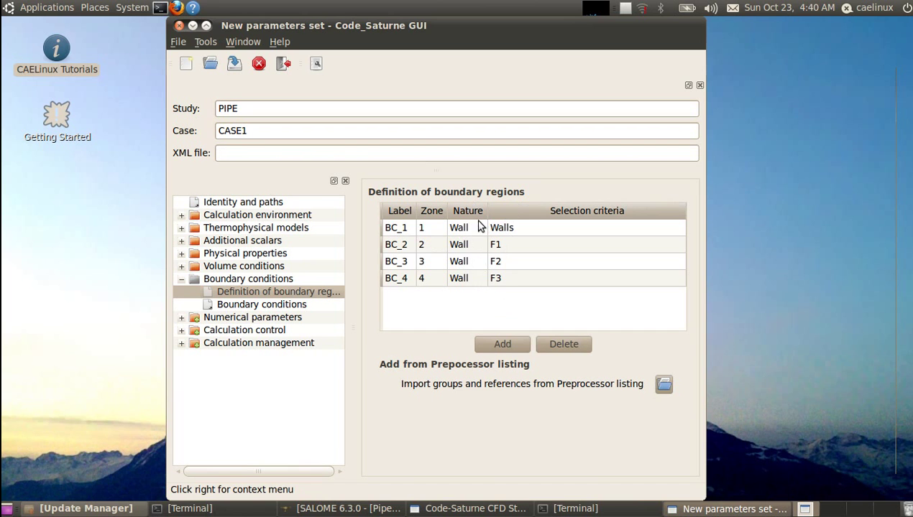
- Switch to SALOME and arrange its resized window beside the Code_Saturne list of boundary regions, narrowing the object browser
left_click(535, 227)
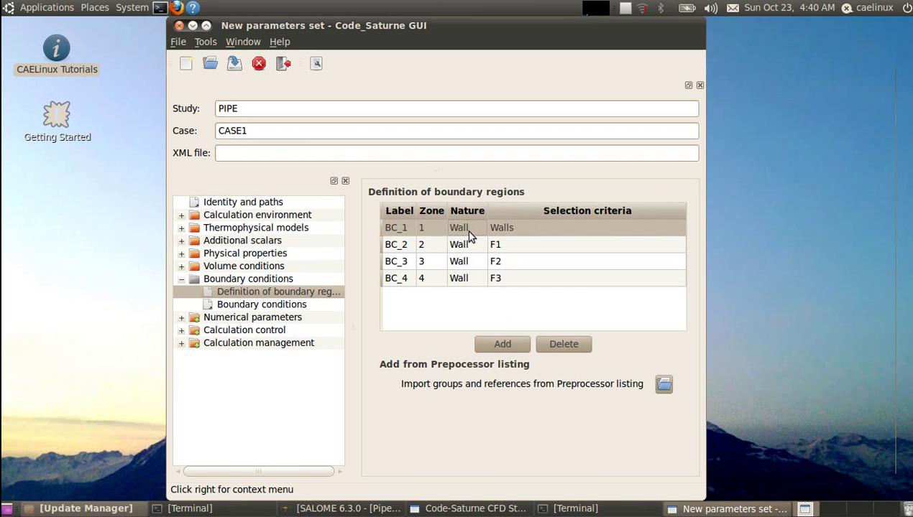
left_click(516, 246)
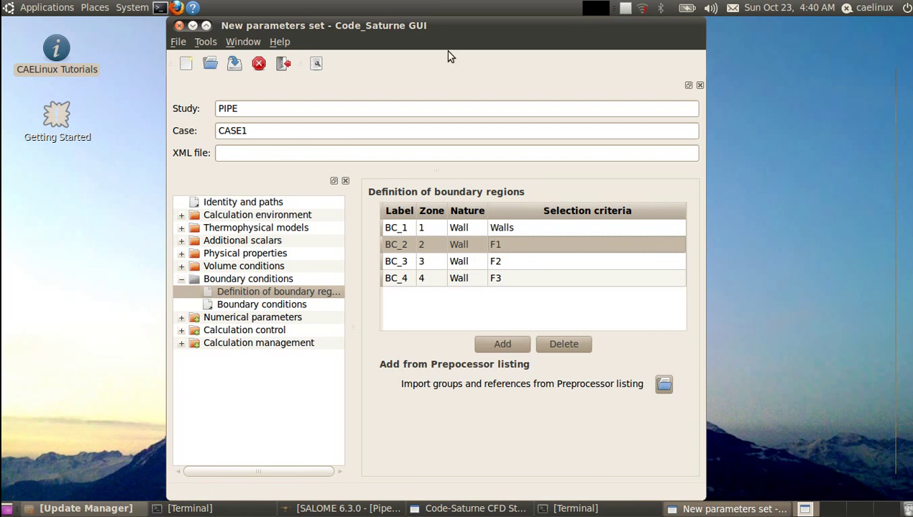
left_click_drag(430, 26, 620, 26)
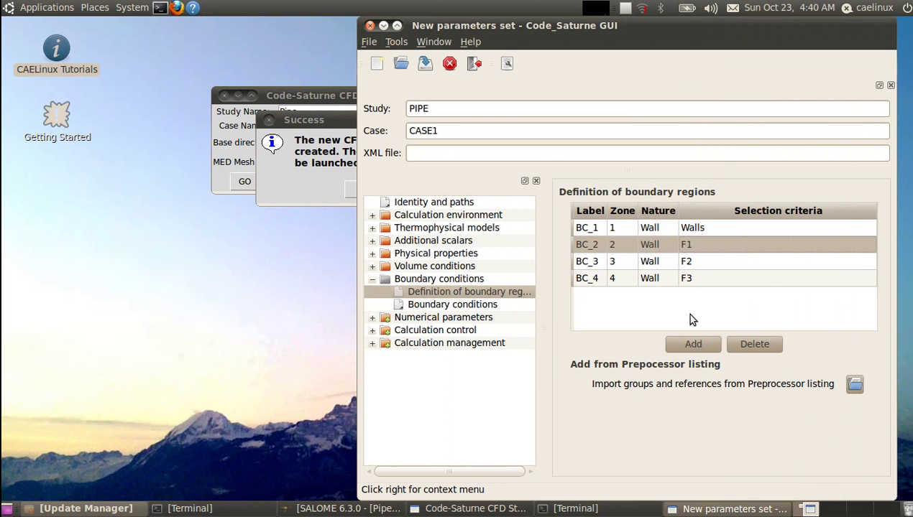
left_click(332, 509)
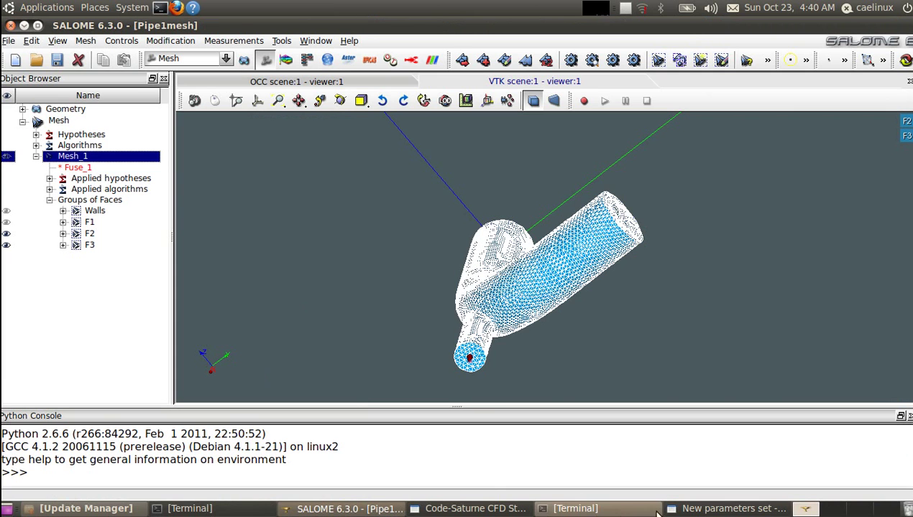
left_click(729, 508)
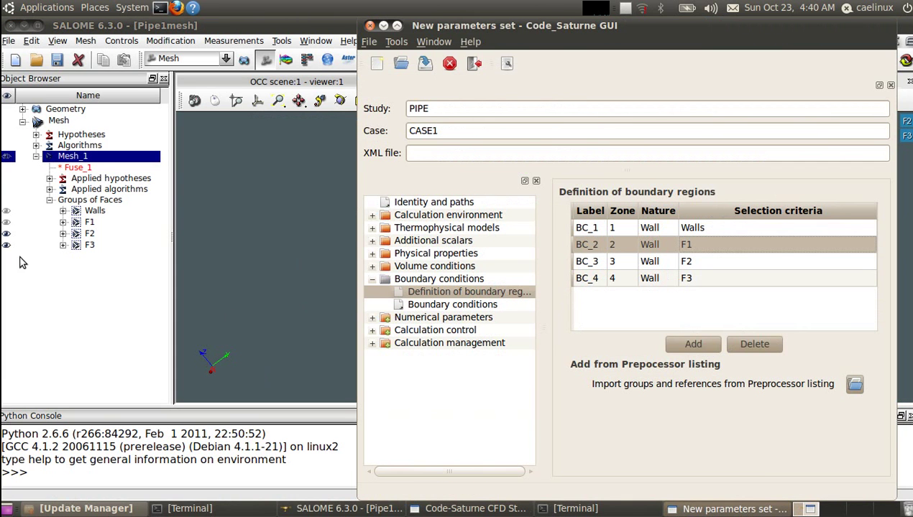
left_click(265, 33)
double_click(865, 26)
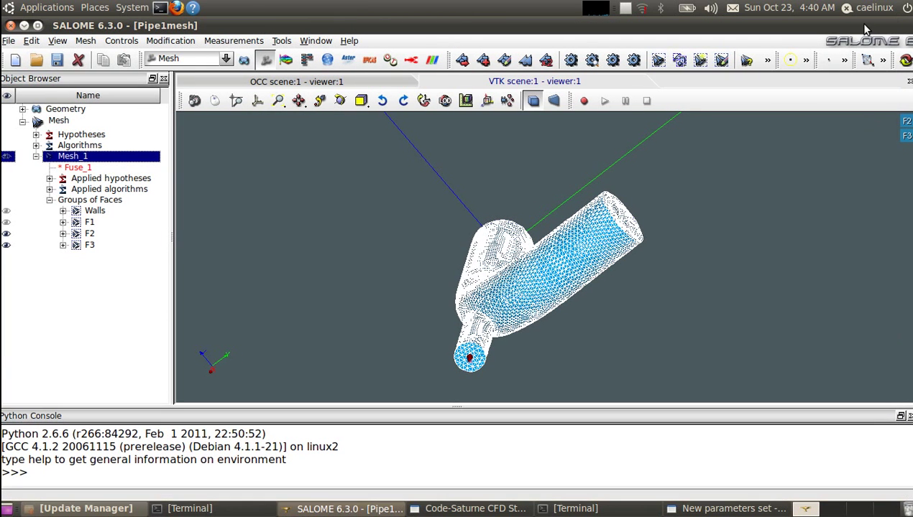
left_click(36, 26)
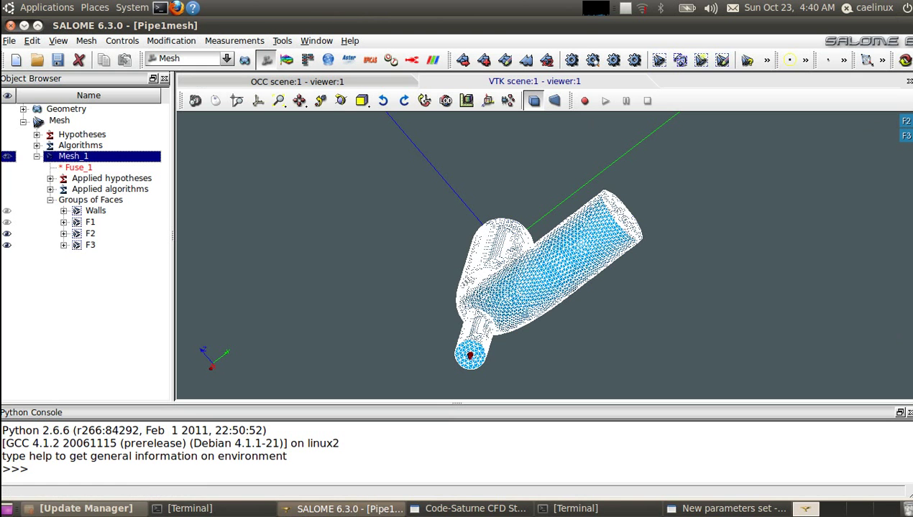
left_click_drag(905, 495, 347, 495)
left_click_drag(173, 389, 148, 382)
- Show only the F1 face group of Mesh_1 in the 3D view to locate it on the pipe
left_click(88, 222)
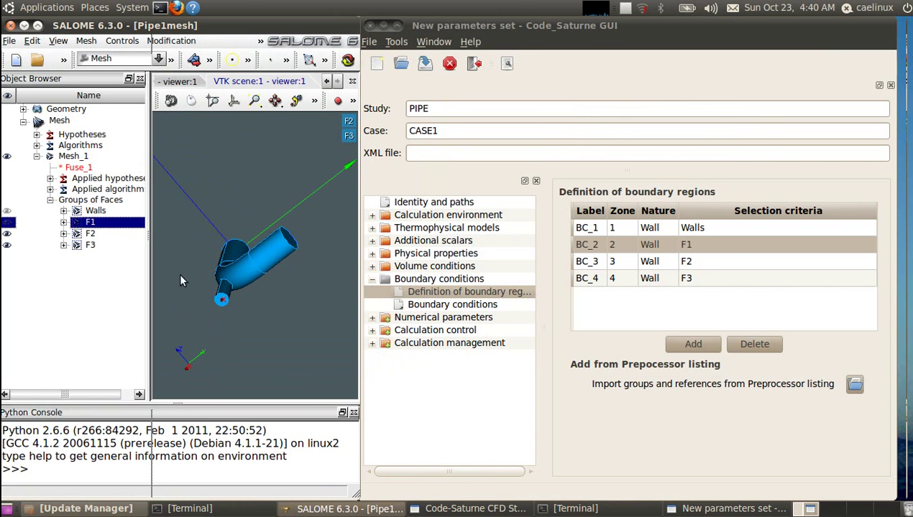
right_click(66, 226)
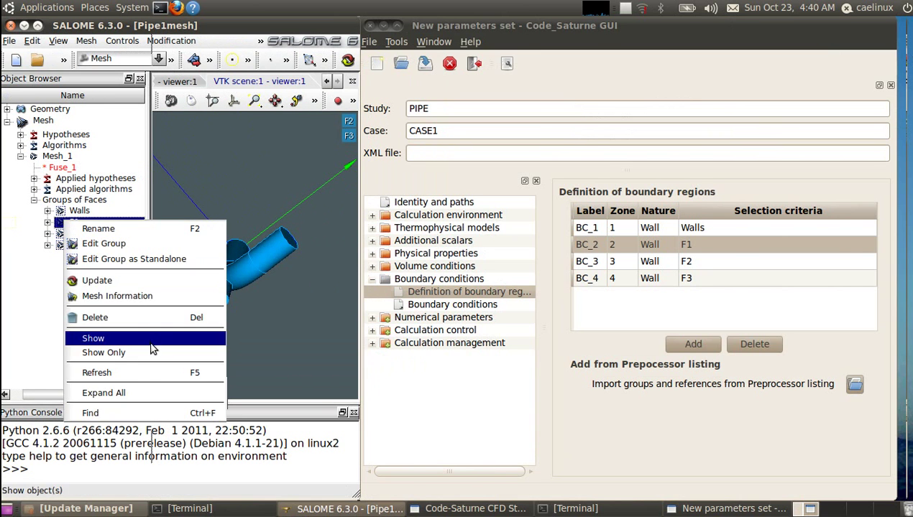
left_click(142, 352)
left_click_drag(213, 300, 249, 281)
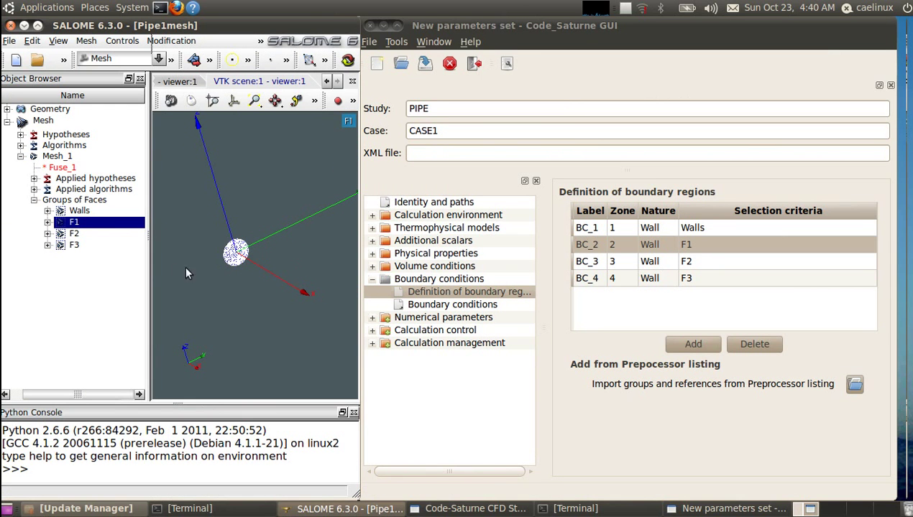
- Display the F2 and F3 face groups together with F1 to compare the positions of the pipe openings
left_click(75, 234)
left_click(74, 245, "shift")
right_click(76, 245)
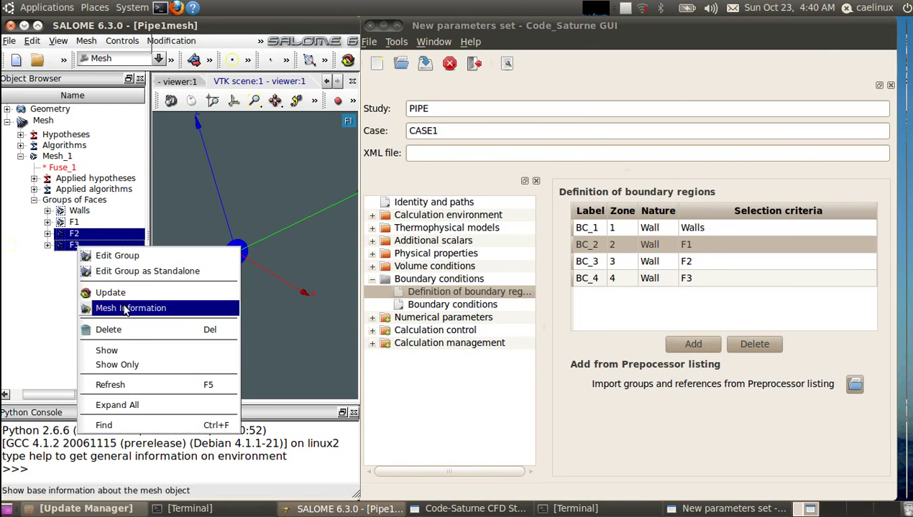
left_click(107, 351)
left_click_drag(219, 312, 272, 286)
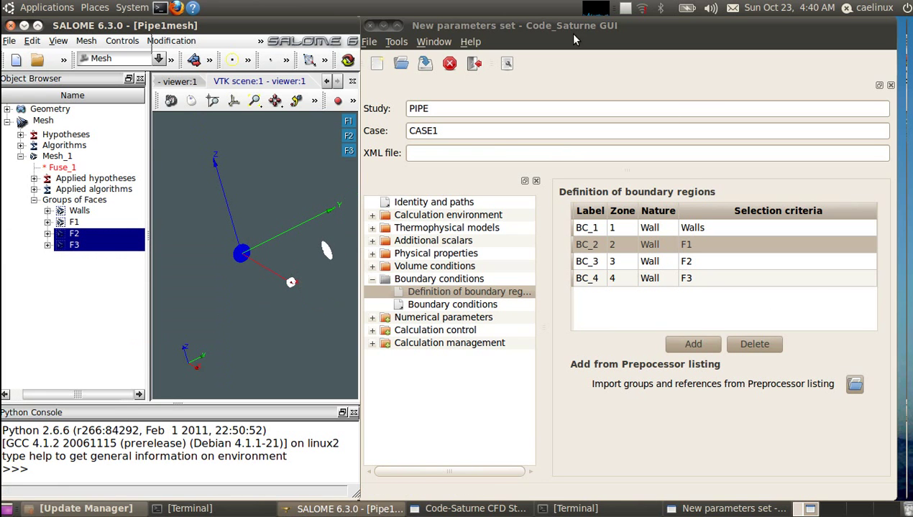
- Return to the full-size Code_Saturne window and set the nature of boundary region F1 to Inlet
left_click(24, 26)
left_click(399, 25)
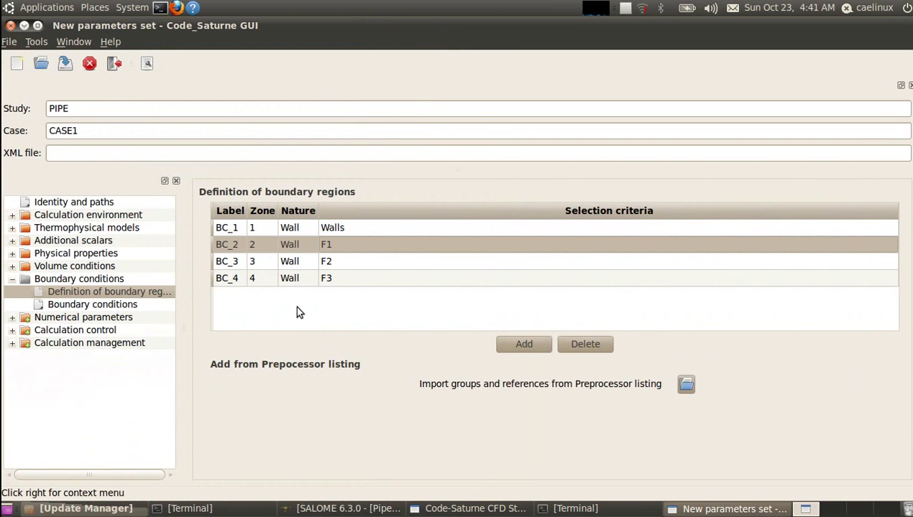
double_click(304, 251)
left_click(298, 246)
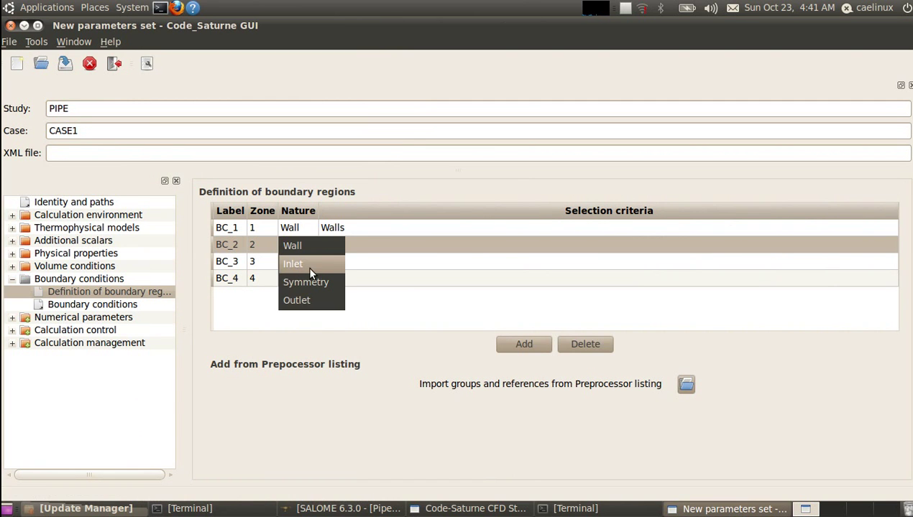
left_click(309, 266)
- Set the nature of boundary regions F2 and F3 to Outlet
left_click(300, 260)
left_click(300, 260)
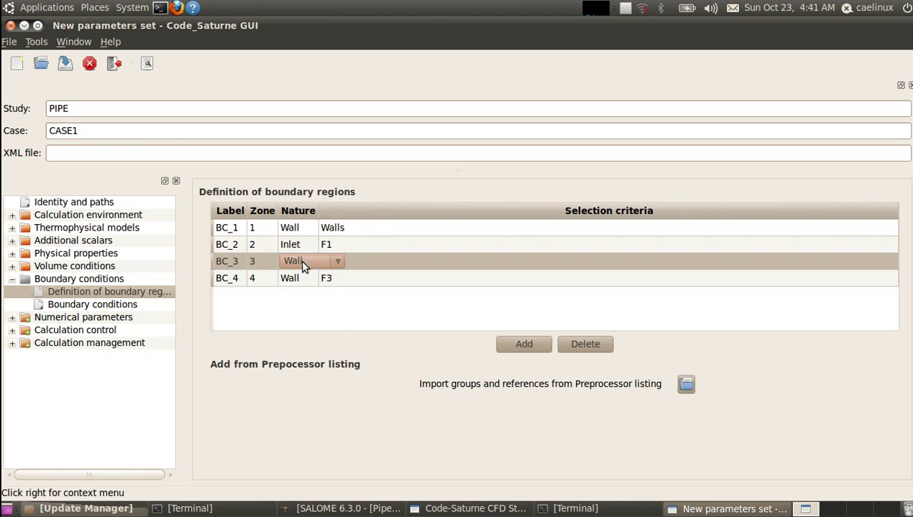
left_click(299, 260)
left_click(301, 316)
left_click(304, 284)
left_click(303, 284)
left_click(303, 285)
left_click(309, 334)
left_click(348, 306)
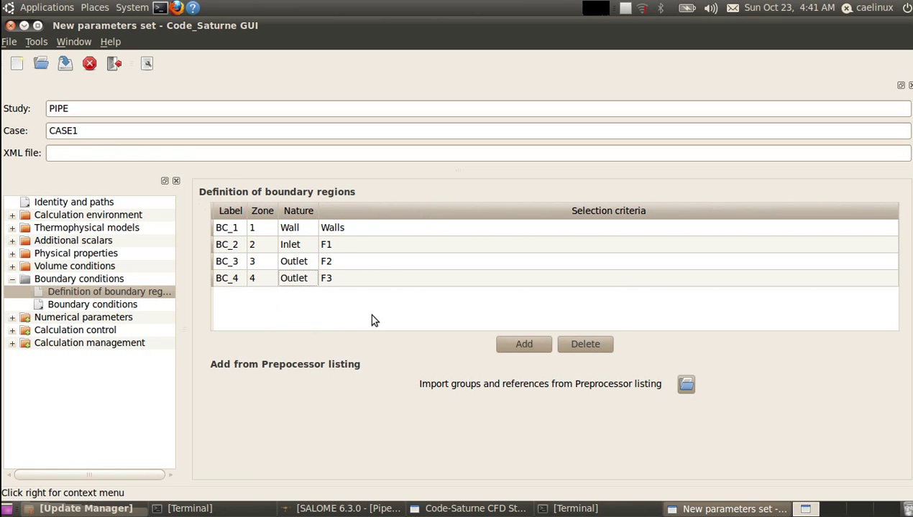
- Review the boundary condition settings of the wall, the F1 inlet and the F2 and F3 outlets
left_click(107, 308)
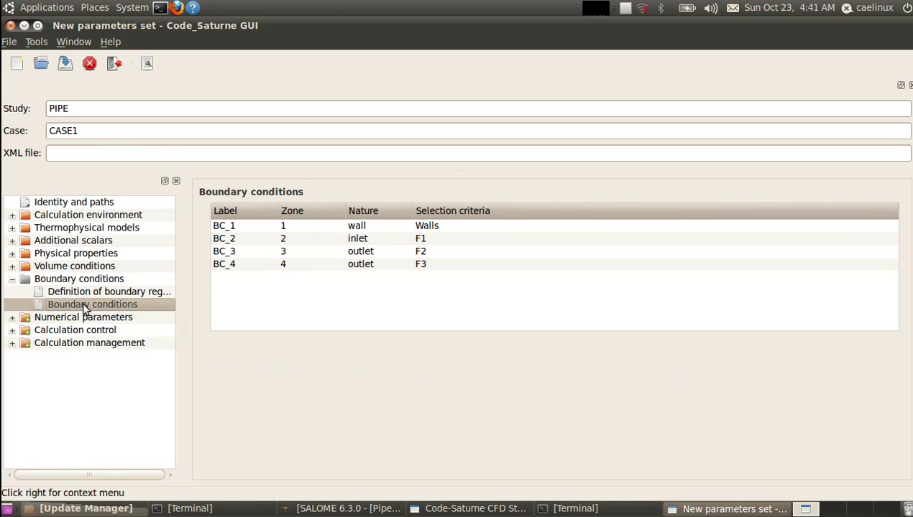
left_click(308, 228)
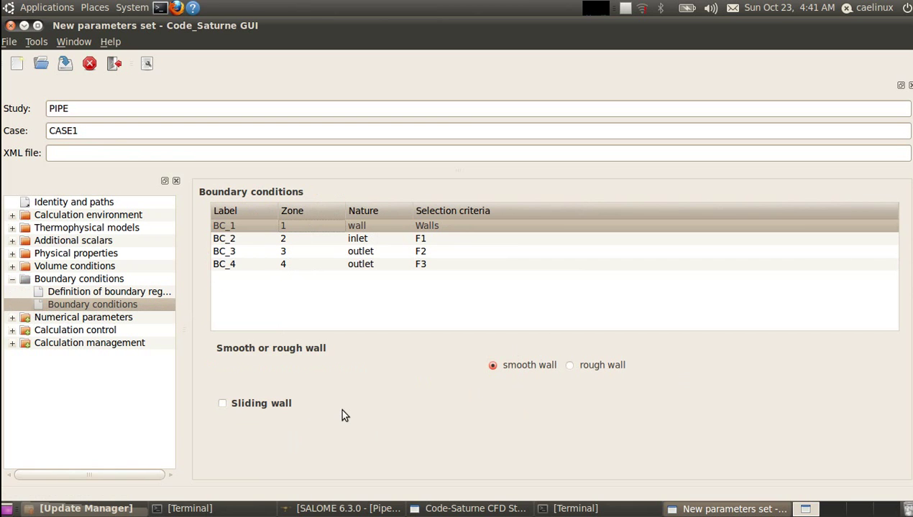
left_click(358, 242)
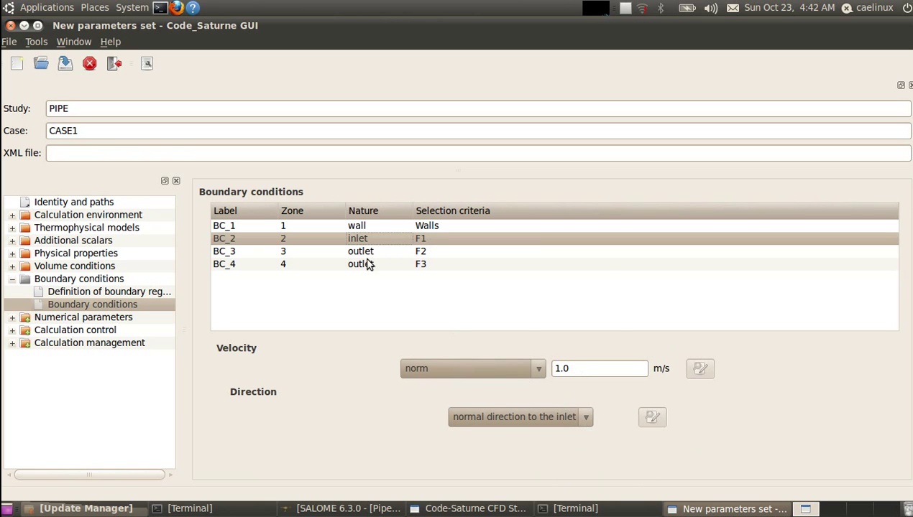
left_click(363, 253)
left_click(364, 264)
left_click(364, 253)
left_click(365, 265)
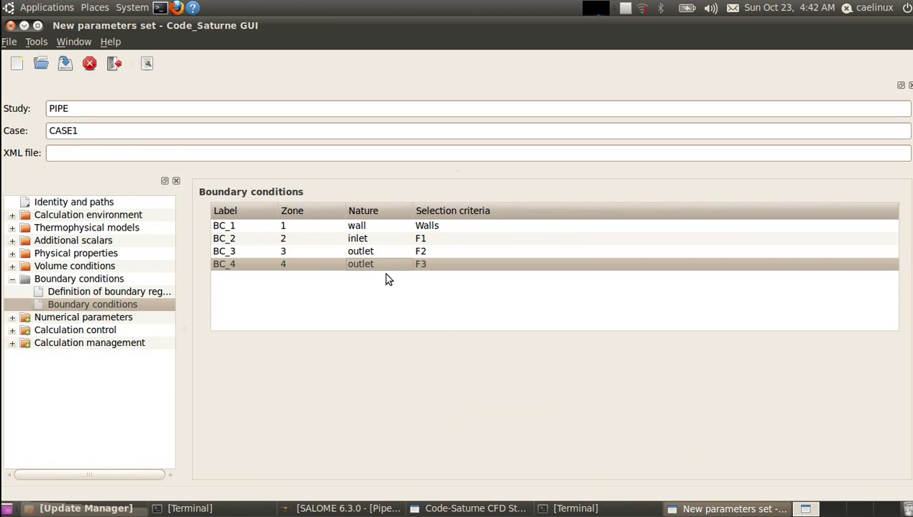
- Set the number of iterations for the steady flow algorithm to 100 in the numerical parameters
left_click(12, 279)
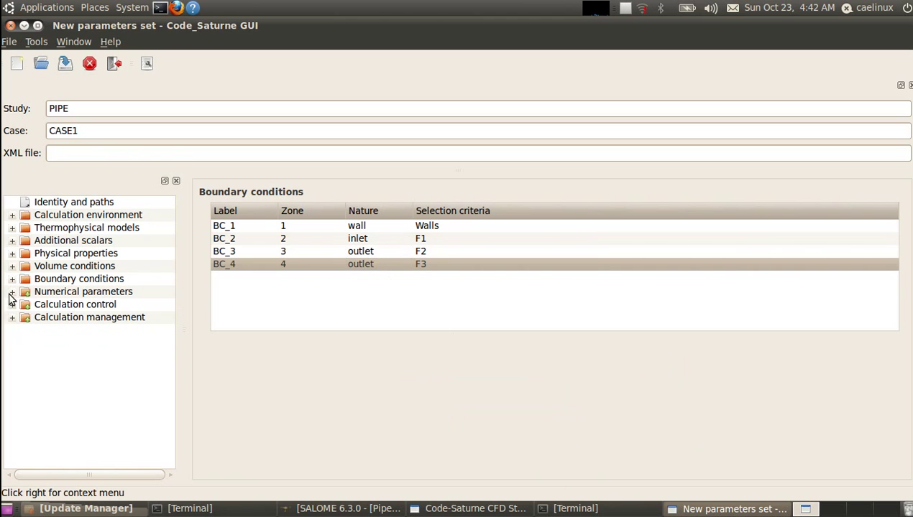
left_click(12, 292)
left_click(74, 306)
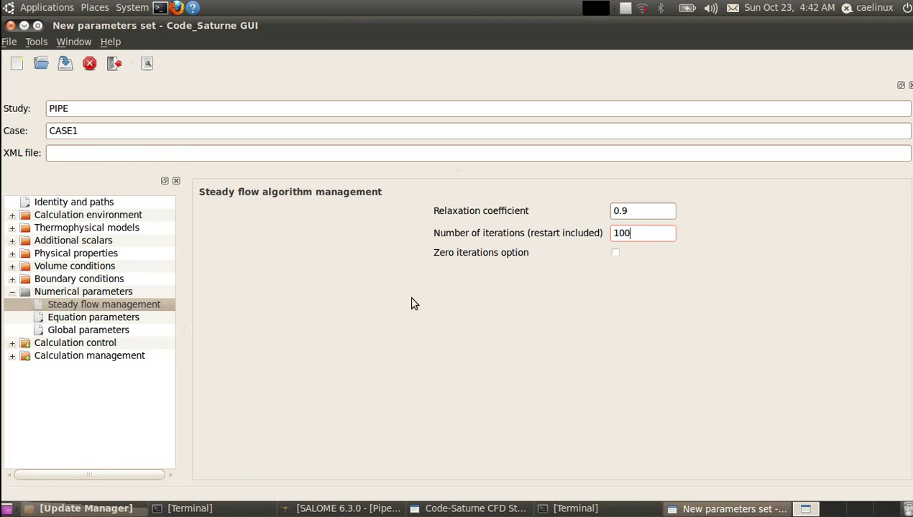
- Review the equation solver and scheme settings and the global numerical parameters
left_click(53, 319)
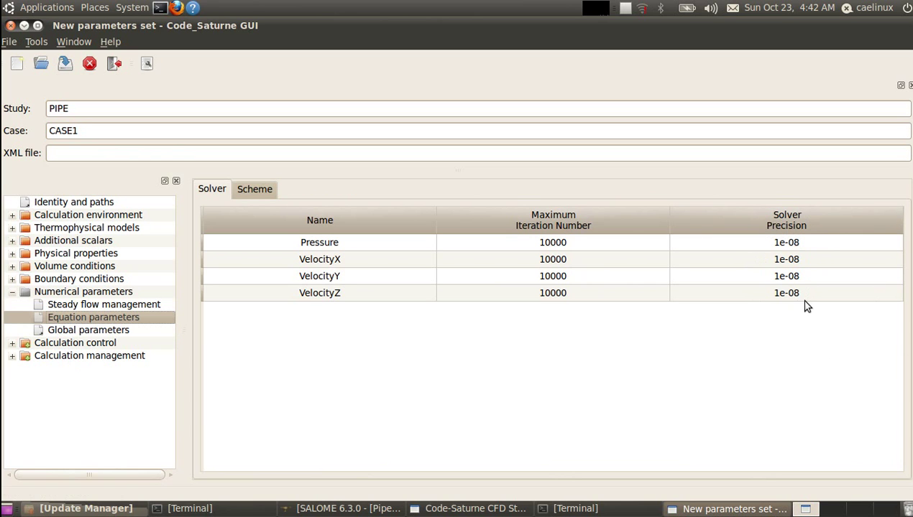
left_click(260, 188)
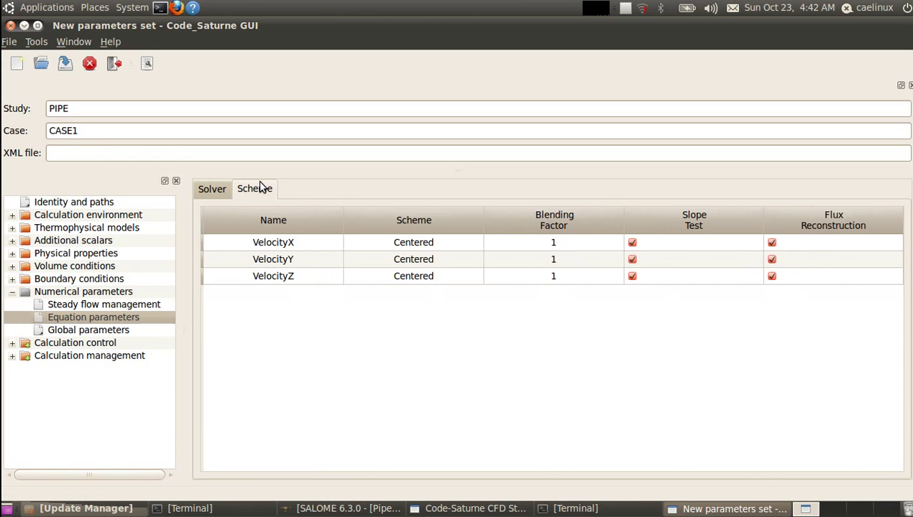
left_click(206, 191)
left_click(81, 332)
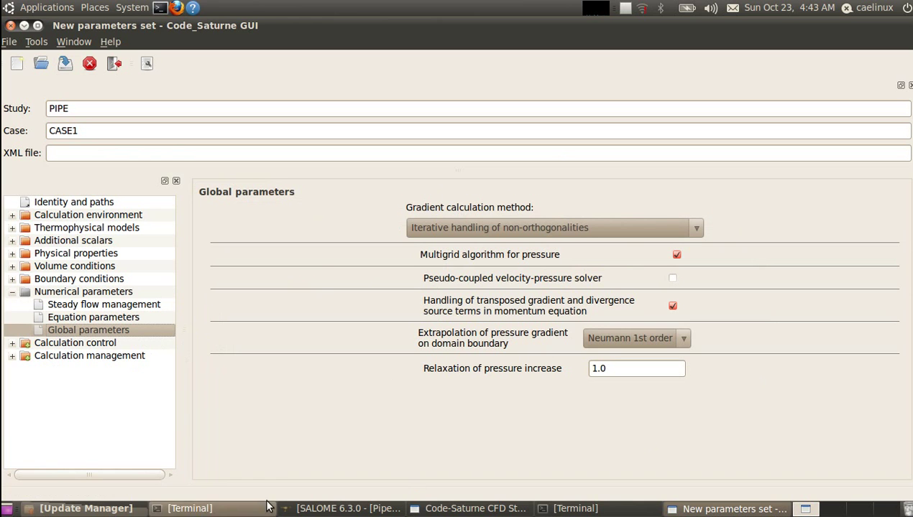
- Check the time averages and set the output control to post-process every 10 time steps
left_click(11, 343)
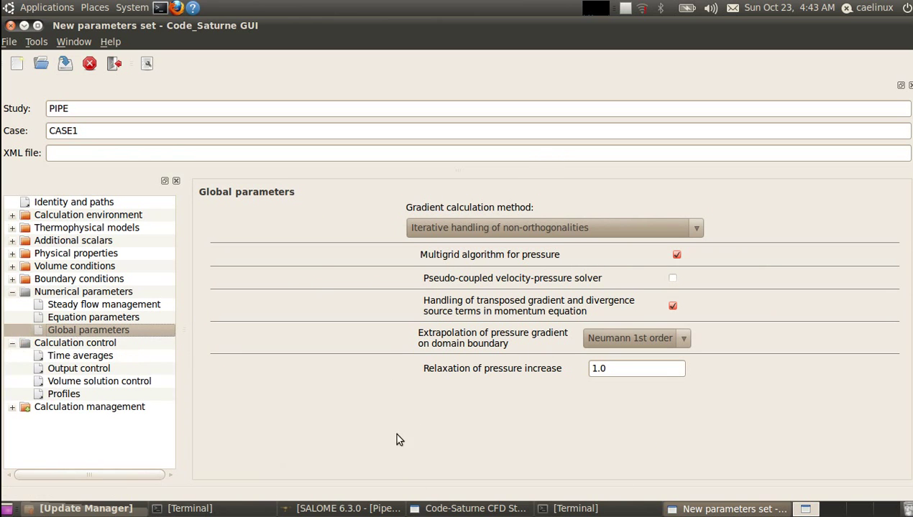
left_click(72, 357)
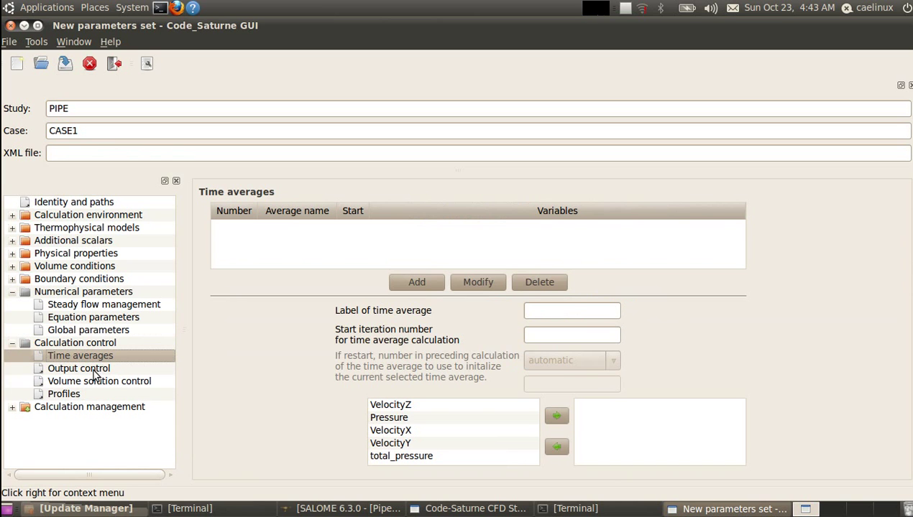
left_click(94, 371)
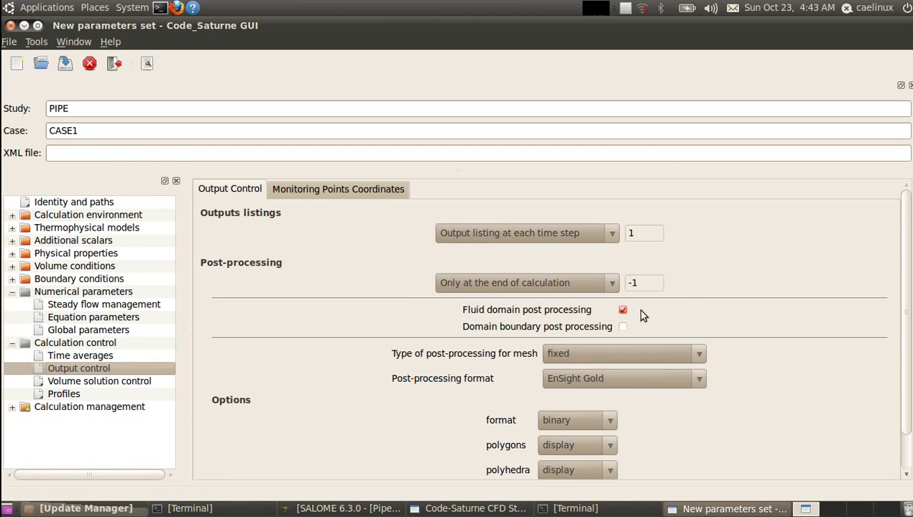
left_click(510, 288)
left_click(516, 320)
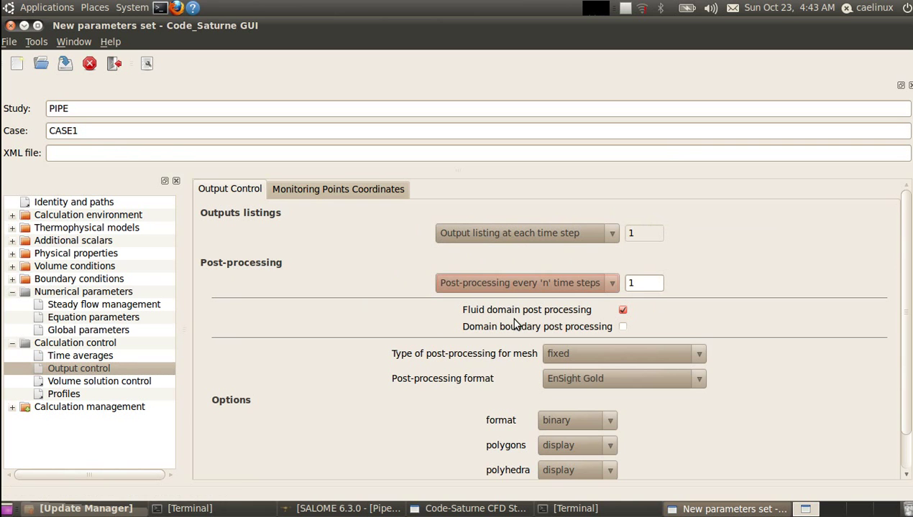
left_click(640, 284)
type("0")
- Set the post-processing format to MED and check the remaining output options
left_click(587, 386)
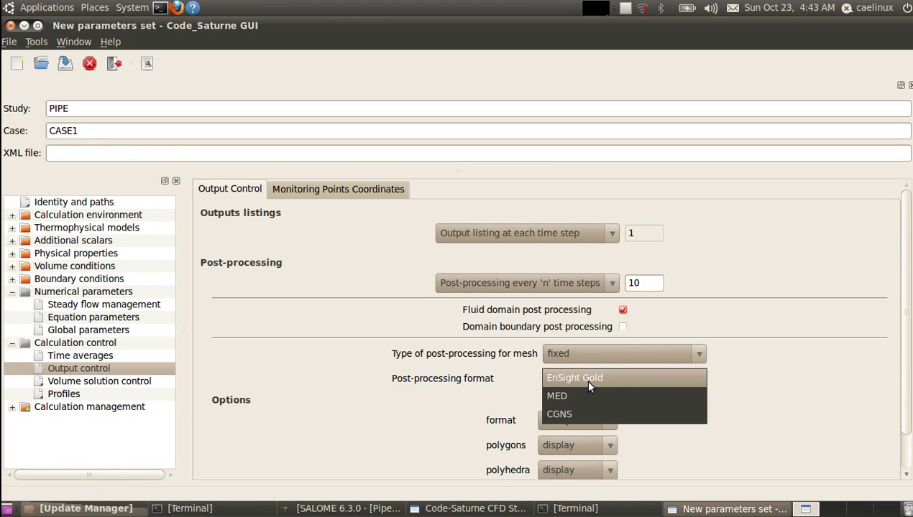
left_click(585, 394)
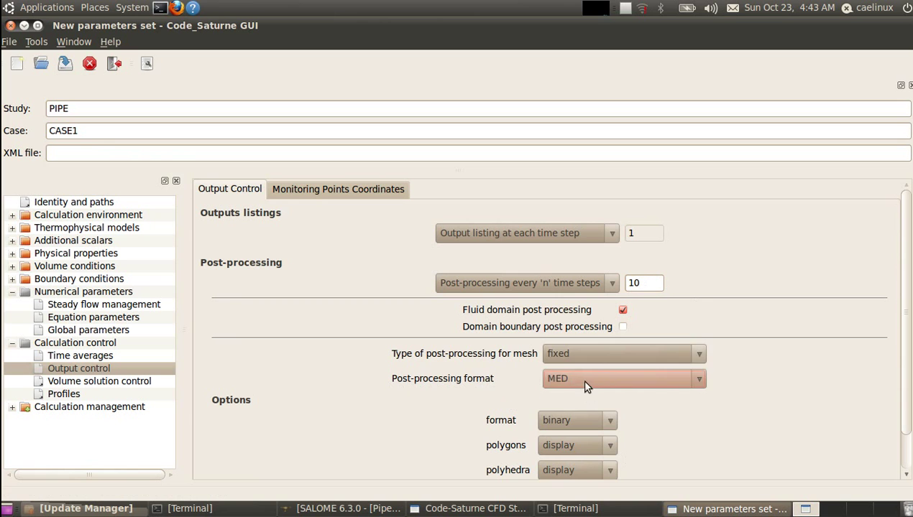
left_click(585, 382)
left_click(601, 361)
left_click(599, 381)
left_click(557, 396)
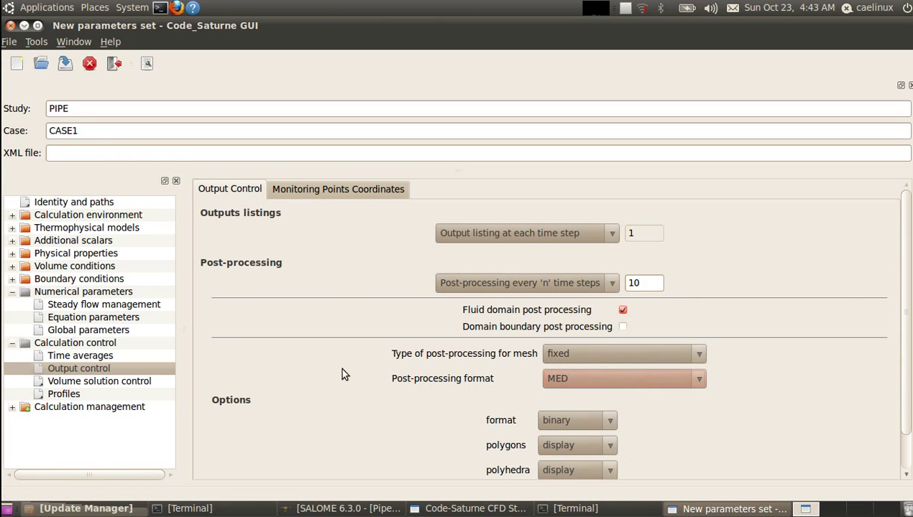
left_click_drag(906, 290, 907, 326)
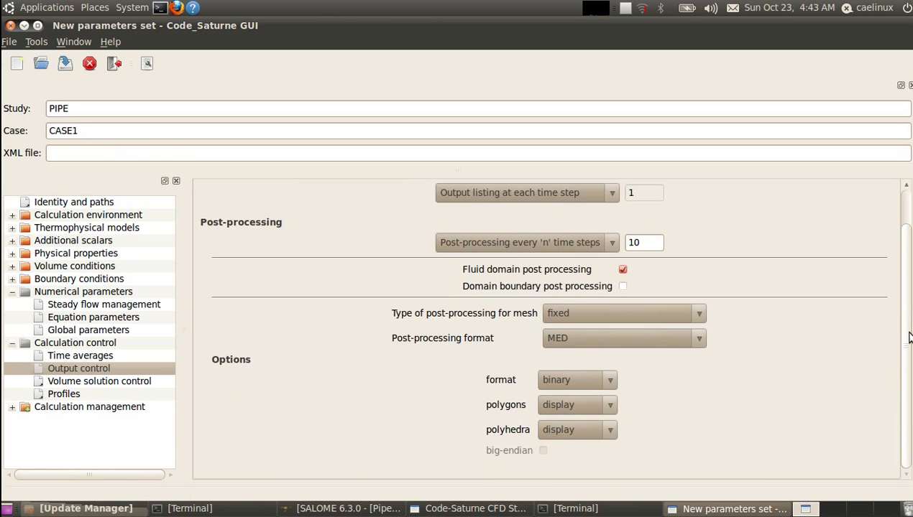
- Review the volume solution control, 1D profiles, user arrays, memory management and start/restart settings
left_click(104, 383)
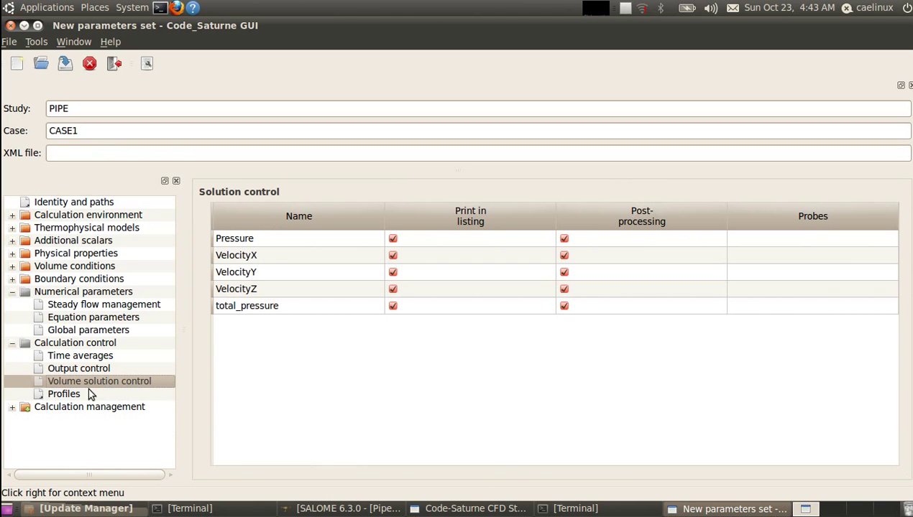
left_click(65, 396)
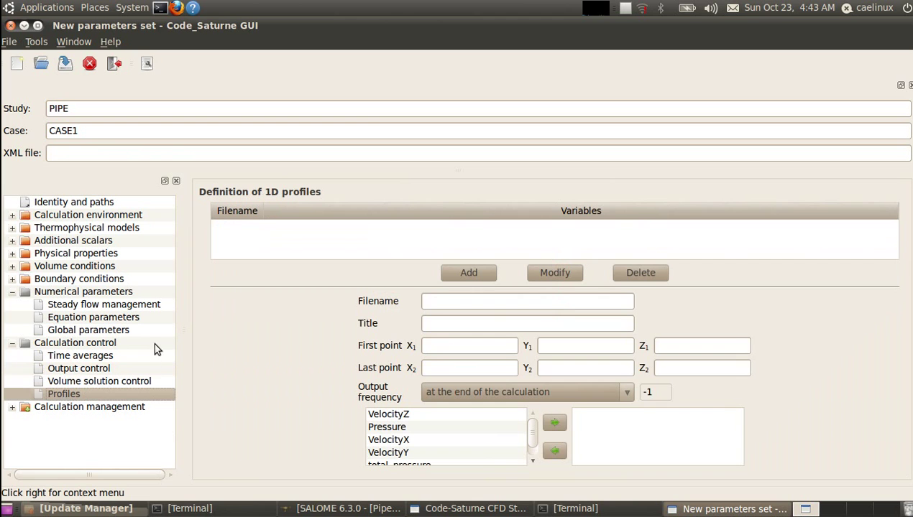
left_click(12, 407)
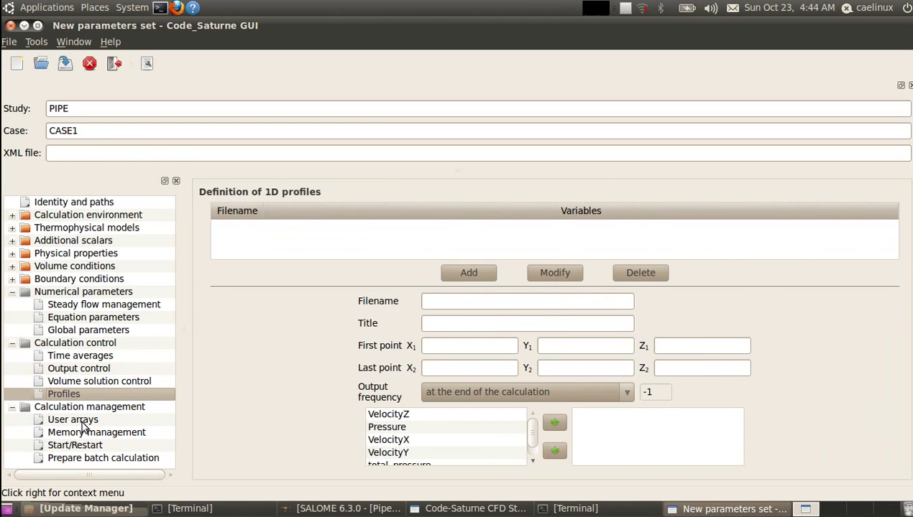
left_click(85, 422)
left_click(101, 435)
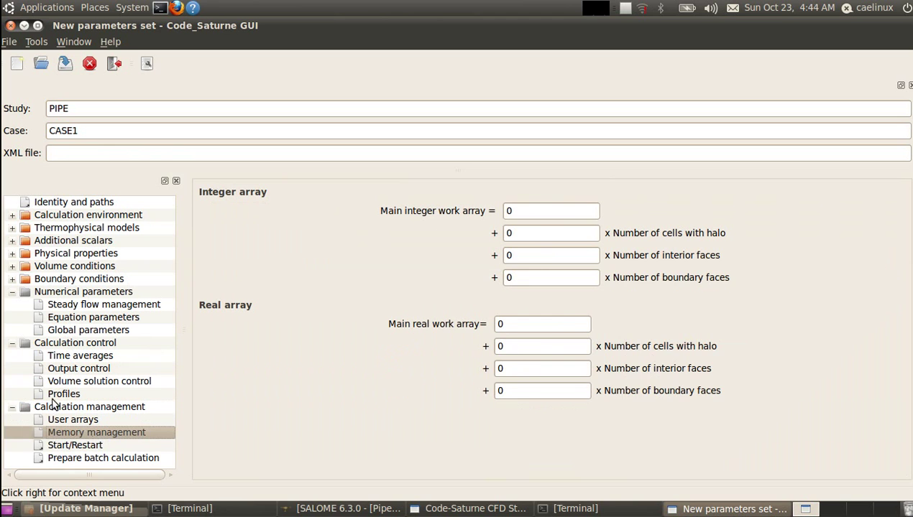
left_click(71, 444)
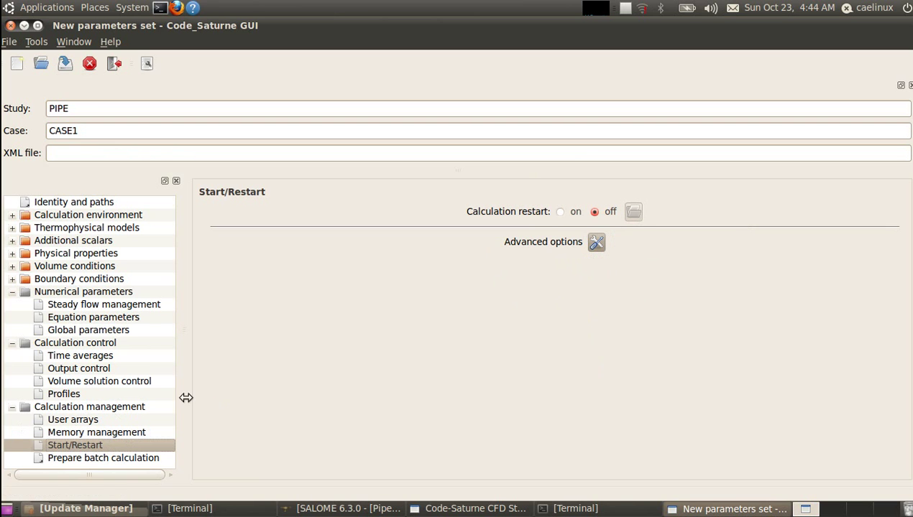
- Set the number of processors for the batch calculation to 4 and accept the advanced options without changes
left_click(82, 459)
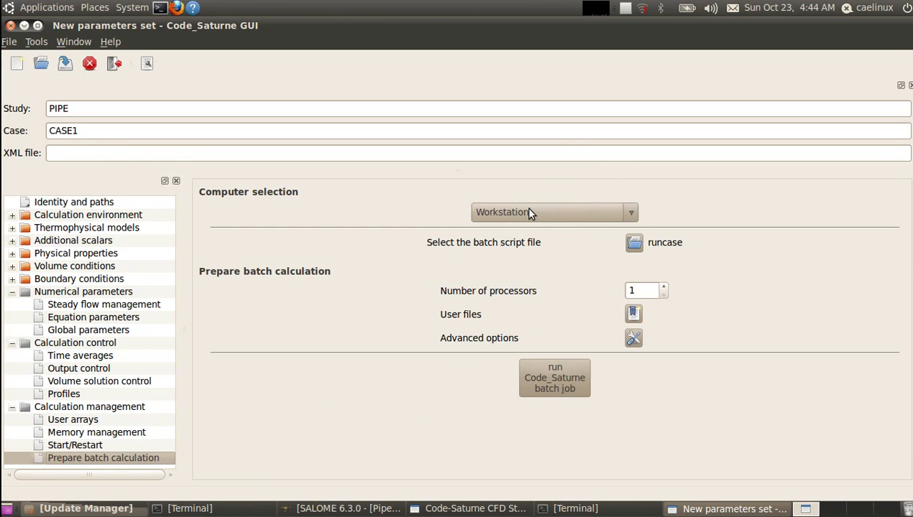
left_click(665, 288)
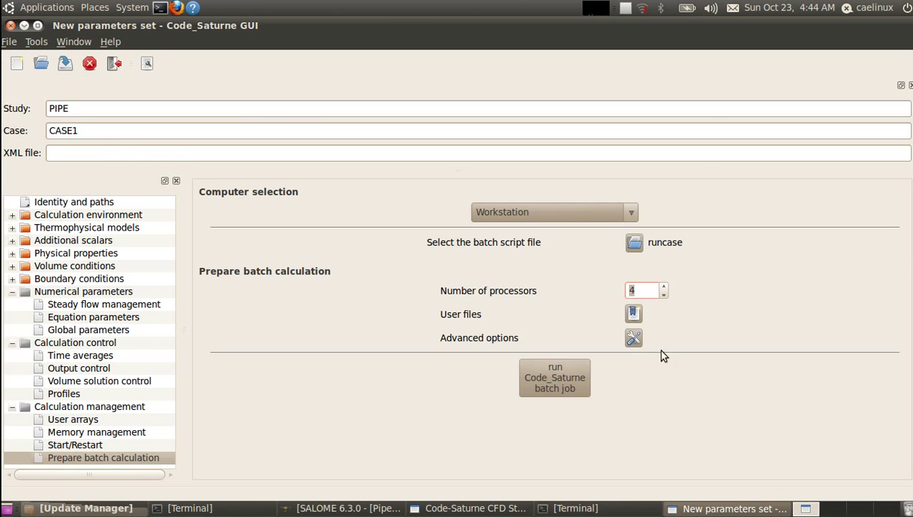
left_click(630, 337)
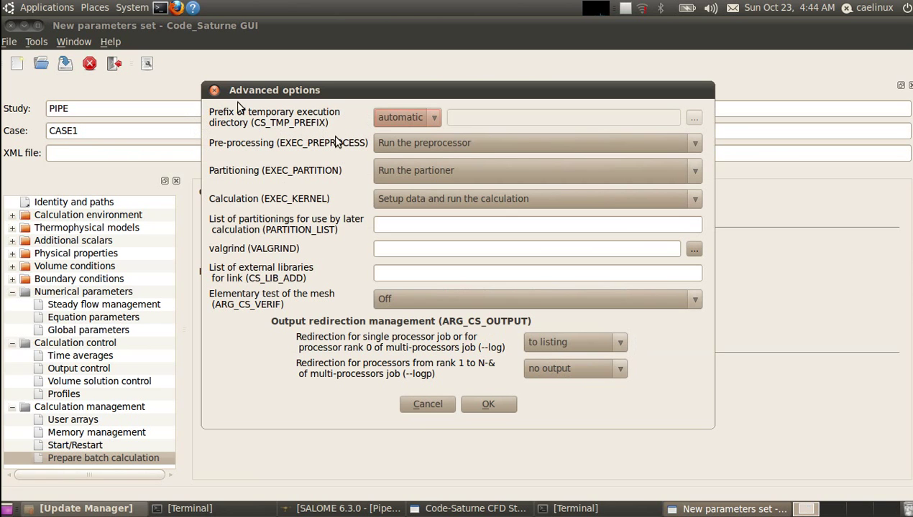
left_click(488, 404)
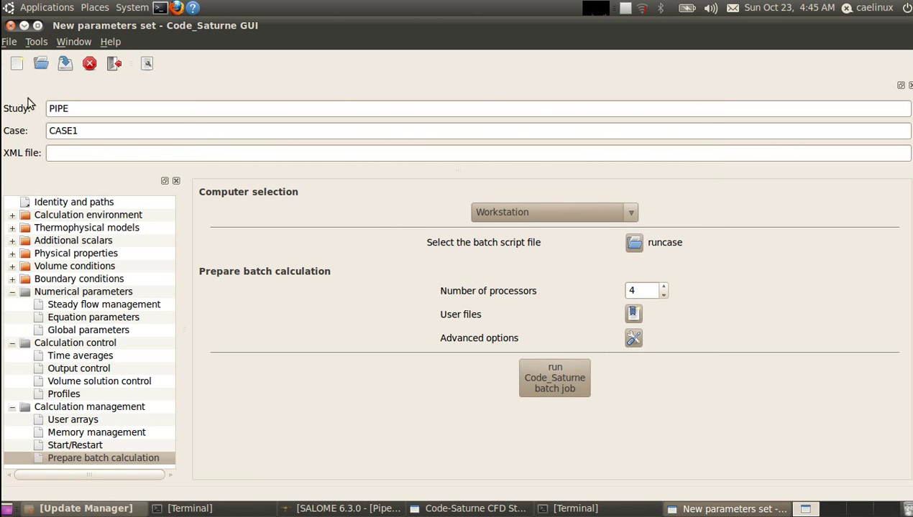
- Save the parameter set as case1.xml in the case's DATA folder
left_click(65, 69)
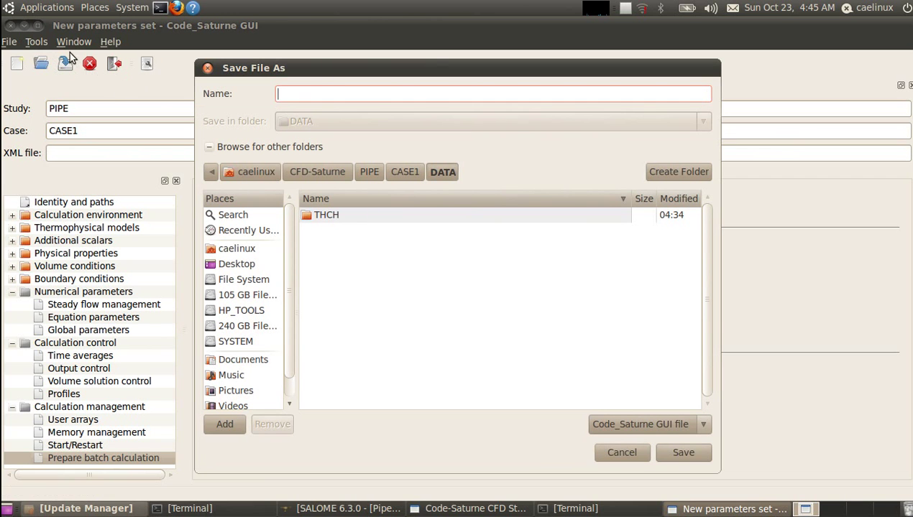
type("case1.xml")
left_click(688, 450)
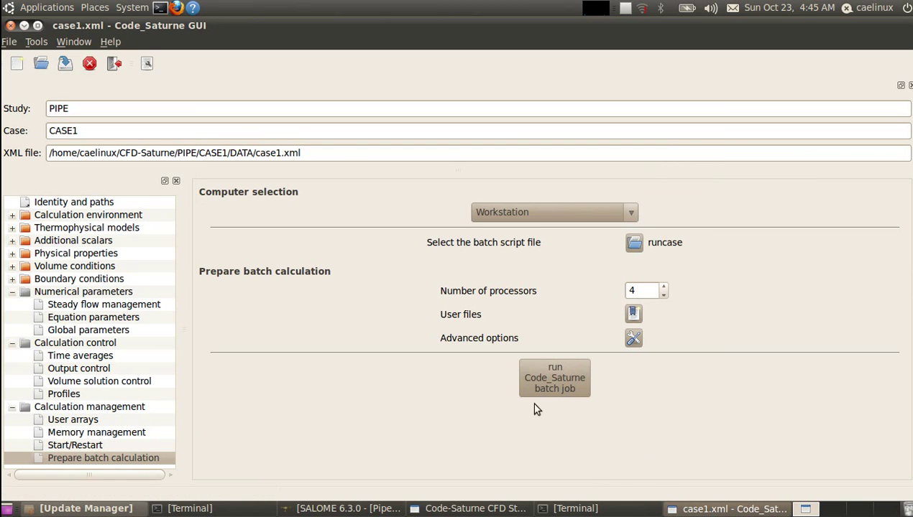
- Run the Code_Saturne batch job and bring up the terminal showing the calculation's progress
left_click(550, 385)
mouse_move(603, 14)
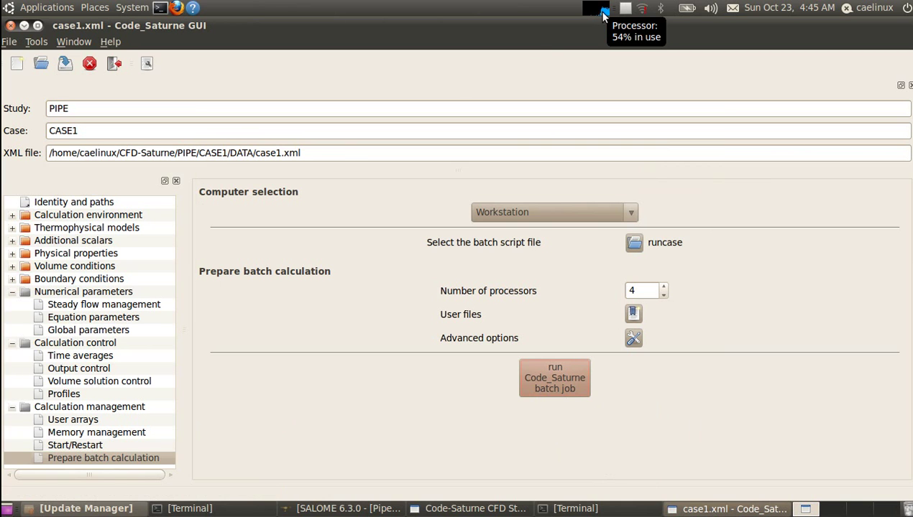
left_click(37, 26)
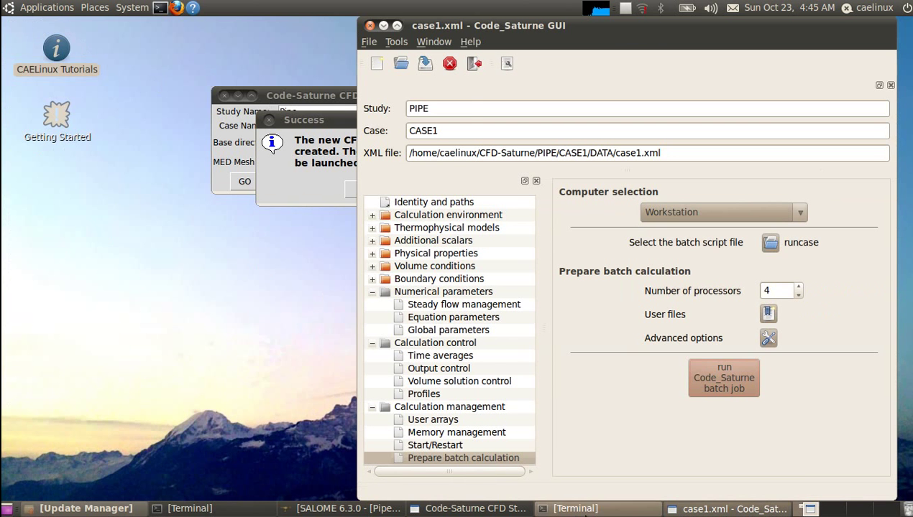
left_click(575, 508)
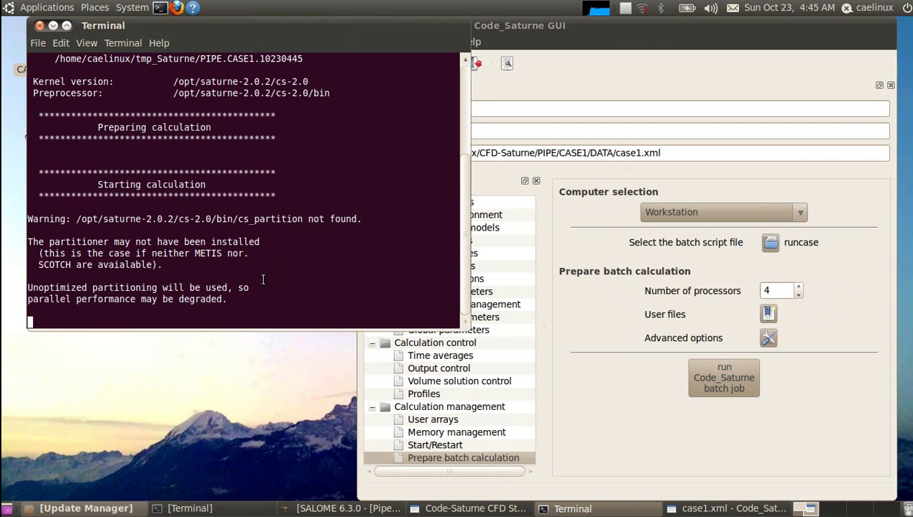
- Open the case's RESU results folder under CFD-Saturne/PIPE/CASE1 in the file browser
scroll(193, 203, "up", 1)
scroll(186, 126, "down", 1)
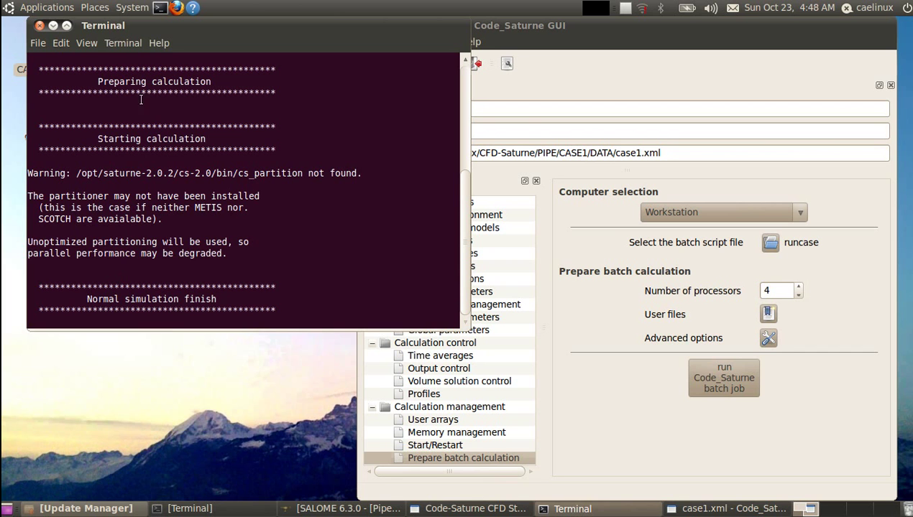
left_click(94, 7)
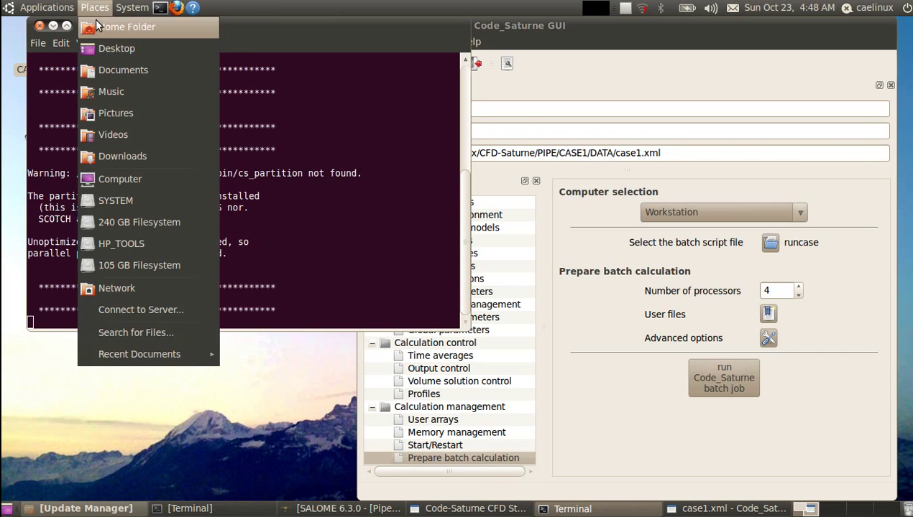
left_click(128, 27)
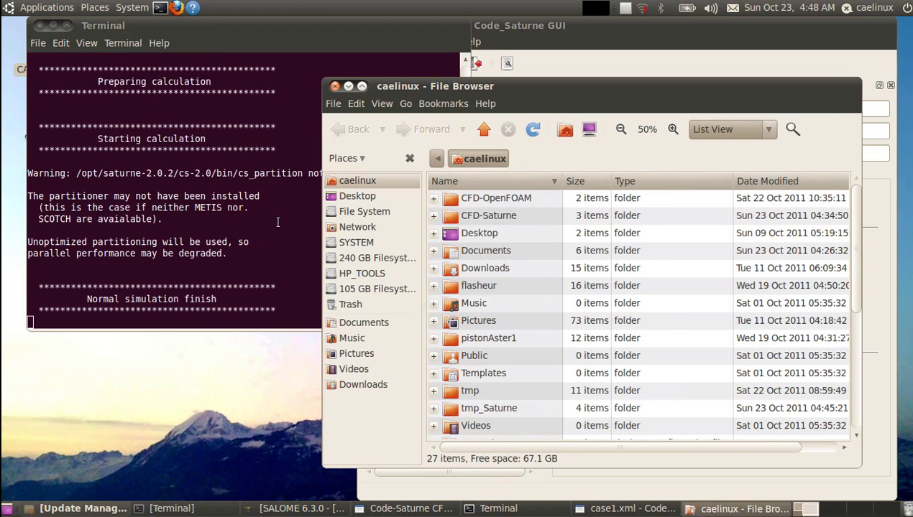
double_click(489, 216)
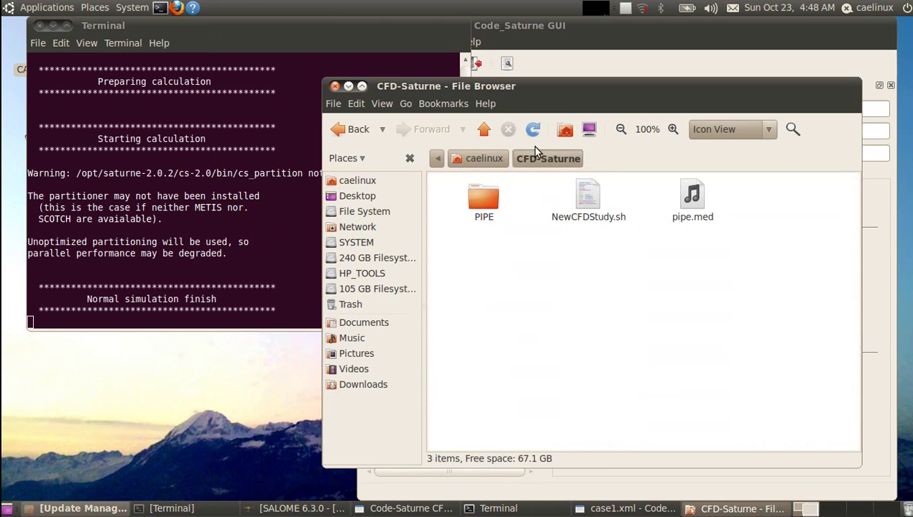
left_click(477, 215)
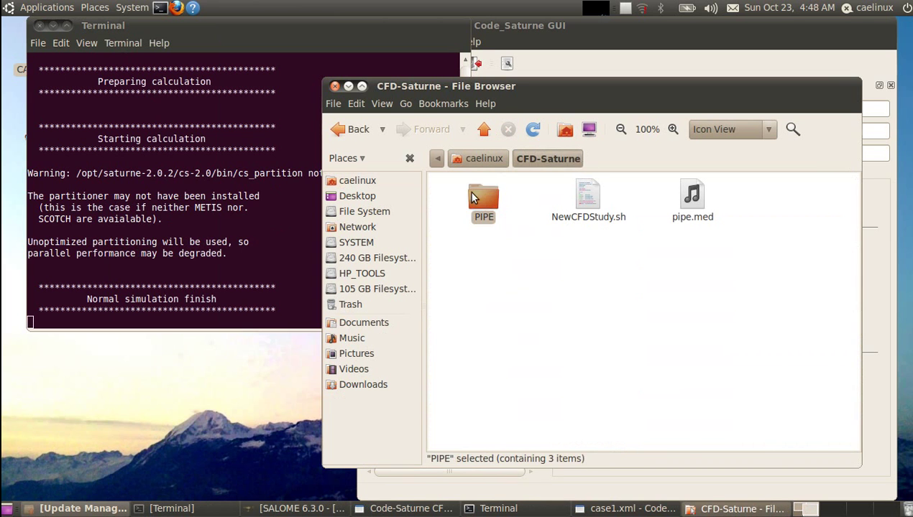
double_click(484, 201)
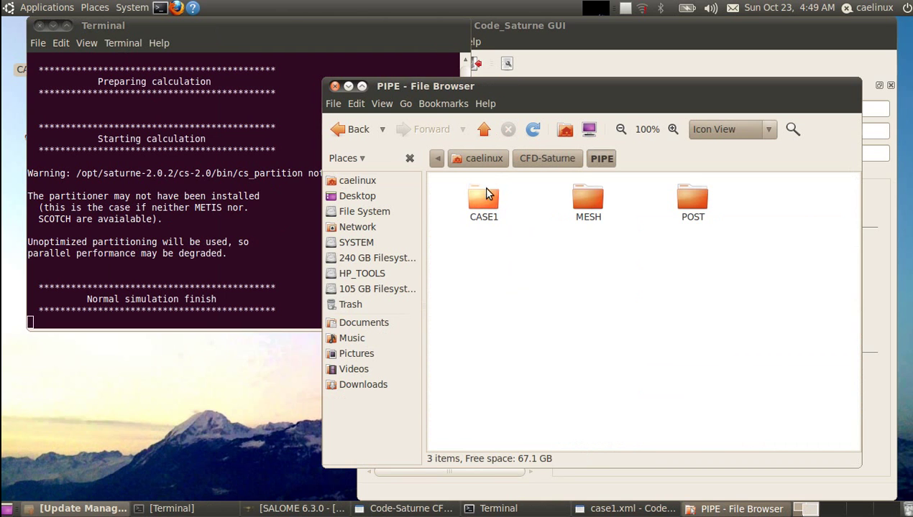
double_click(480, 203)
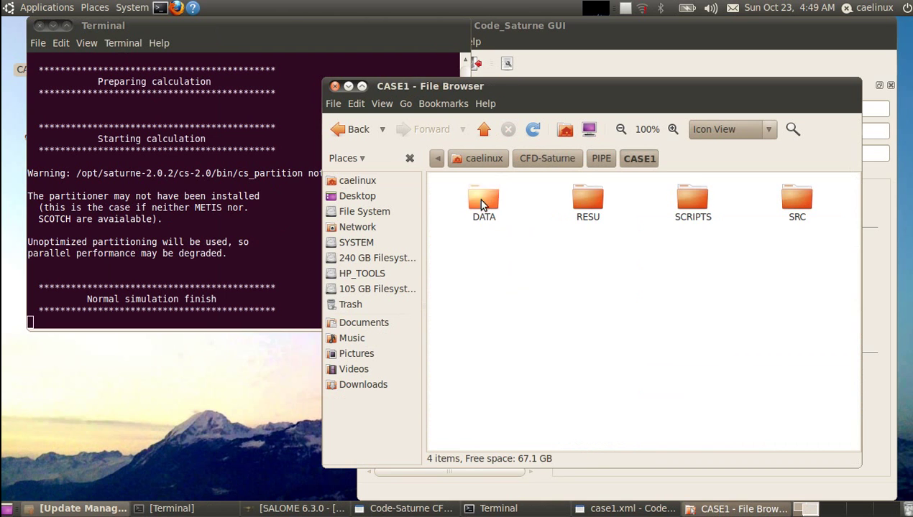
double_click(585, 202)
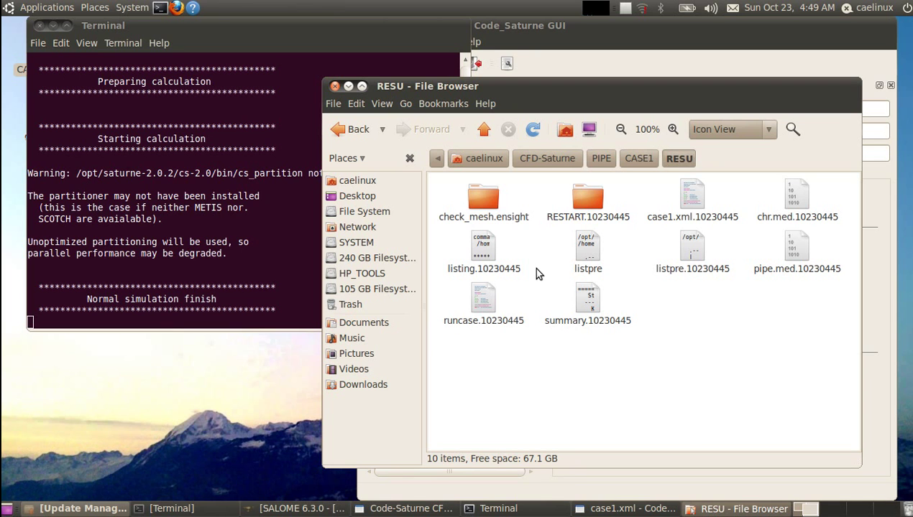
- Open listing.10230445 and review its physical properties, time stepping, relaxation coefficients and cell histograms up to the main calculation
left_click(480, 267)
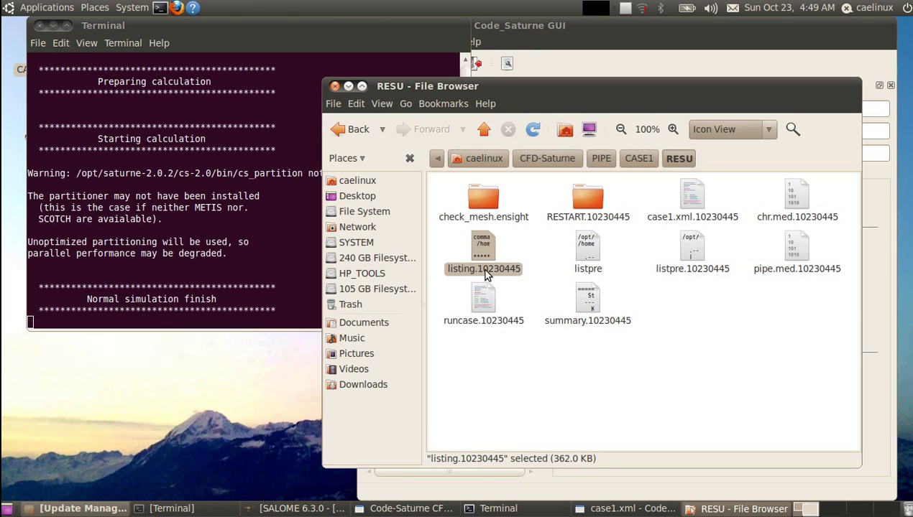
double_click(482, 260)
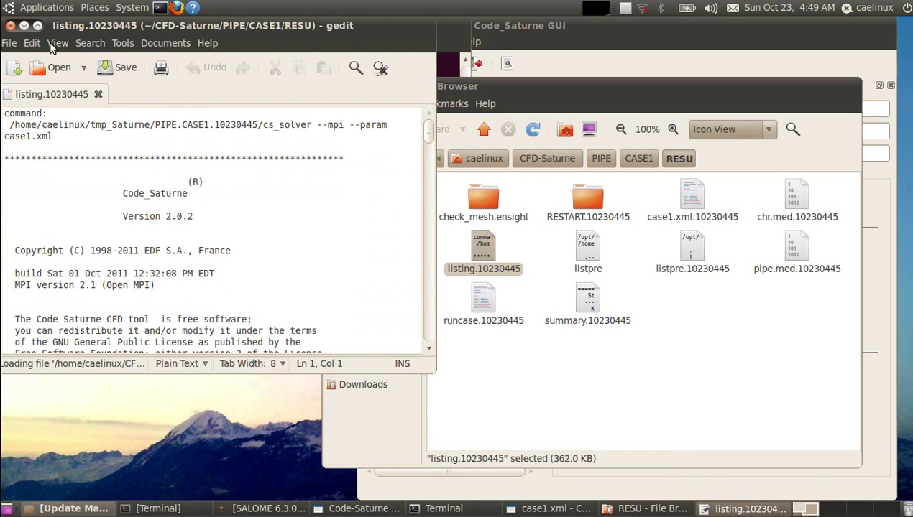
scroll(408, 281, "down", 7)
scroll(411, 285, "down", 20)
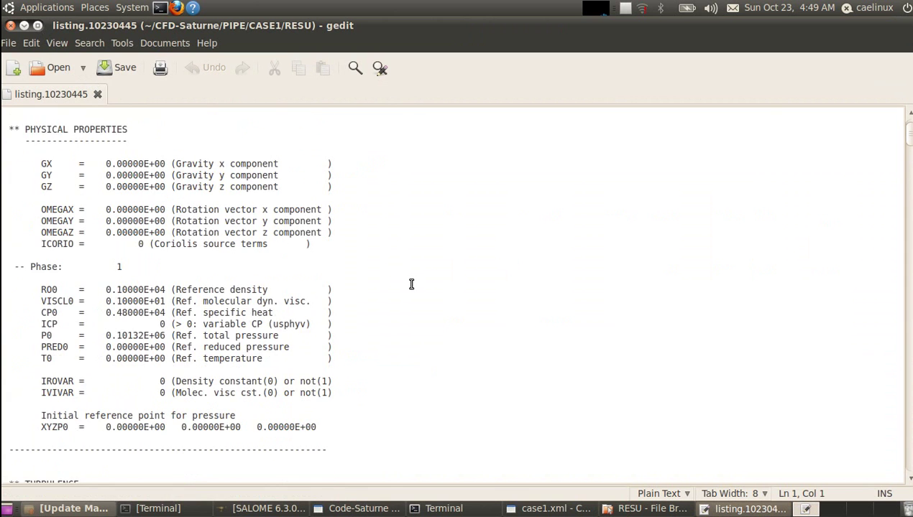
scroll(411, 285, "down", 20)
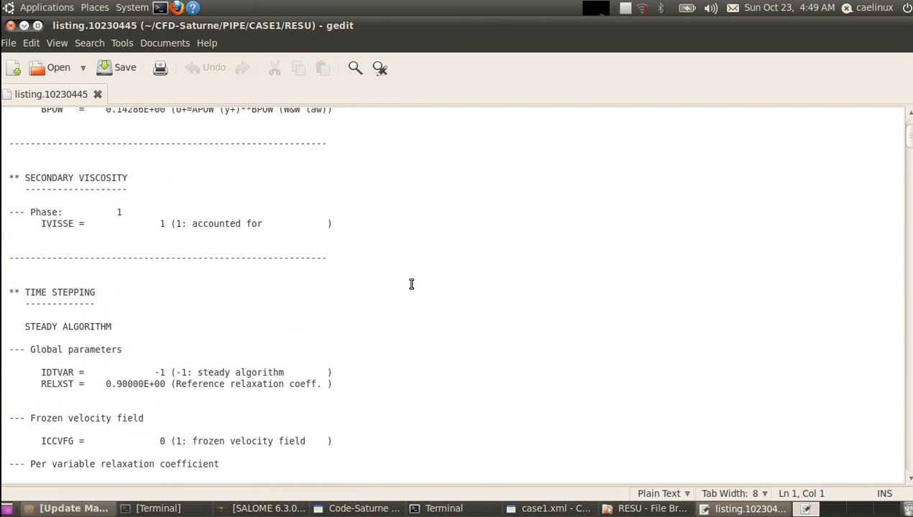
scroll(411, 285, "down", 5)
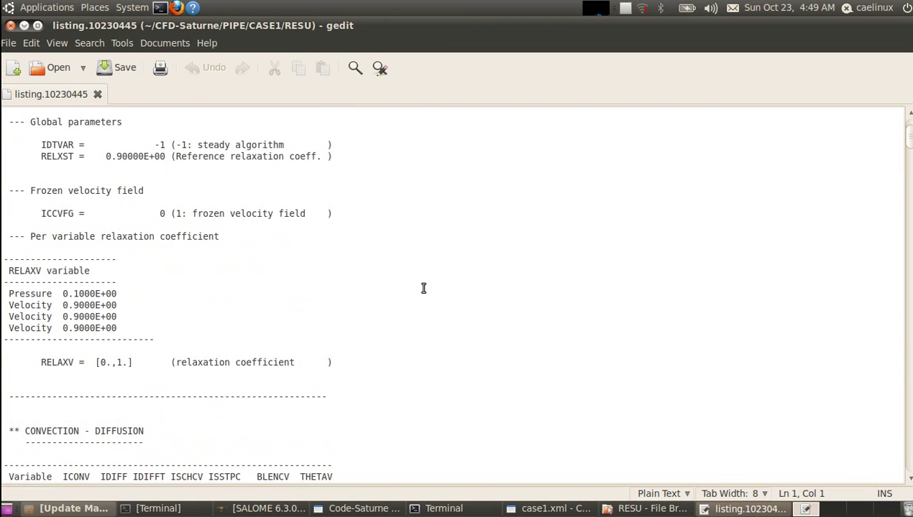
scroll(424, 296, "down", 7)
scroll(441, 311, "down", 20)
scroll(447, 324, "down", 20)
scroll(462, 364, "down", 20)
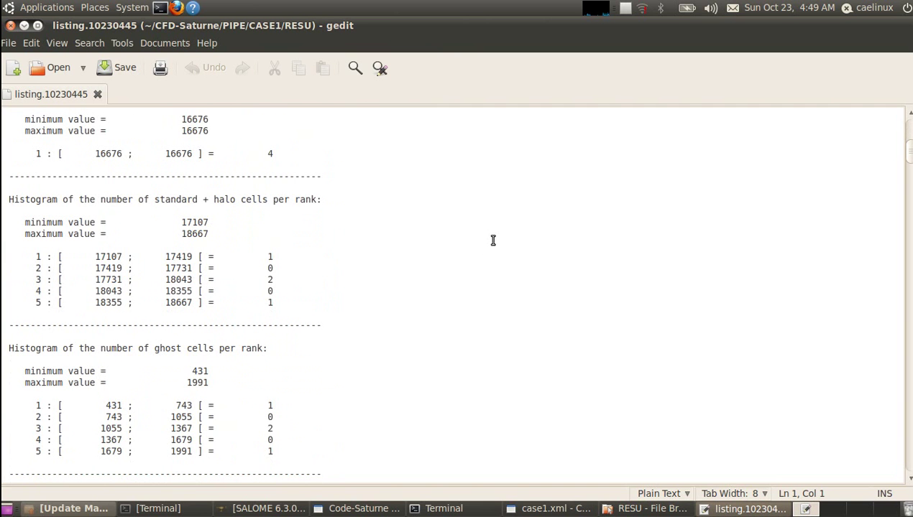
scroll(576, 289, "up", 1)
scroll(577, 291, "down", 15)
scroll(576, 290, "down", 20)
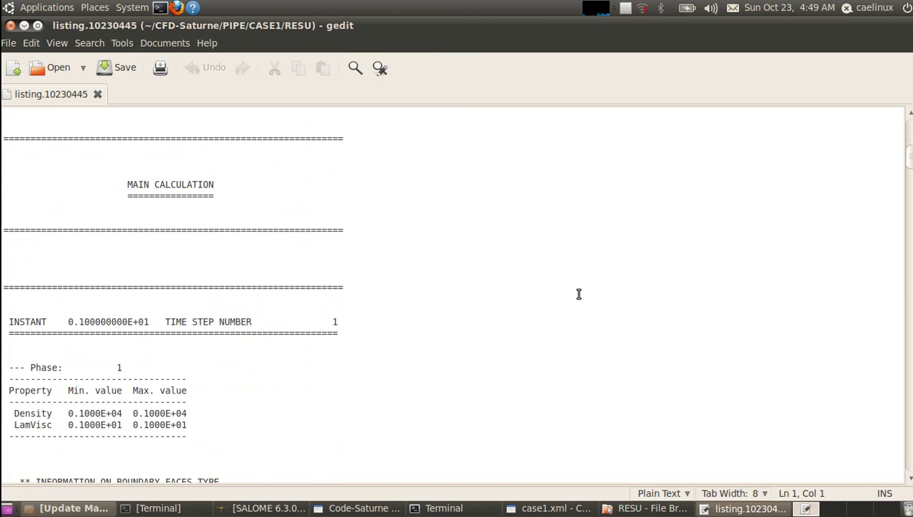
- Examine the boundary mass flow, wall conditions, convergence and variable ranges of the first time steps in the listing, and close the file
scroll(578, 293, "down", 1)
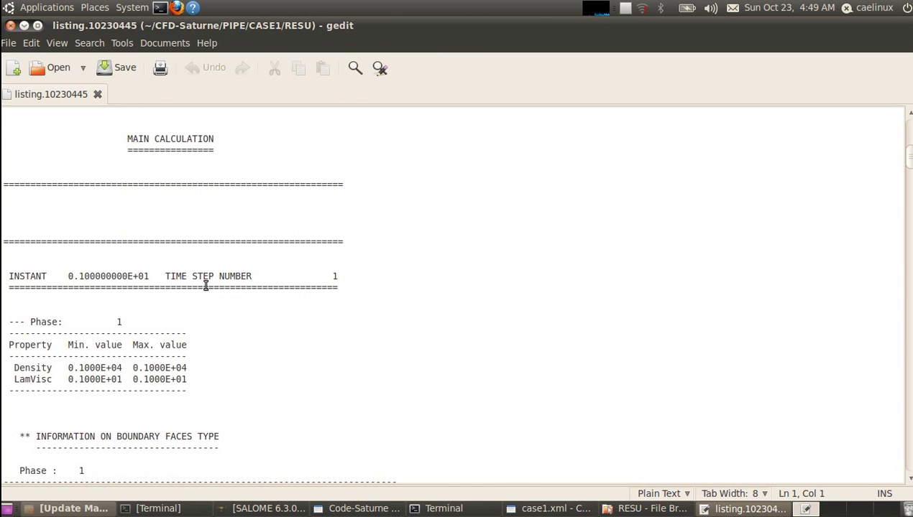
scroll(629, 357, "down", 3)
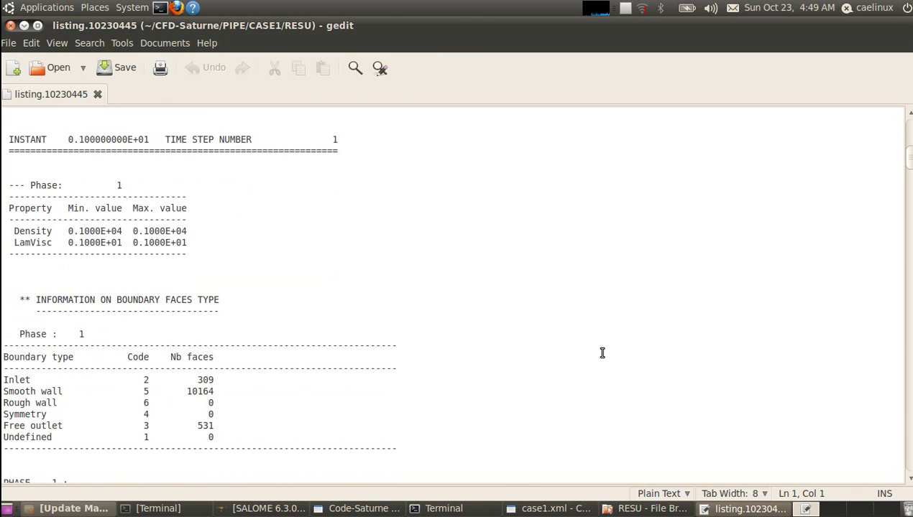
scroll(491, 346, "down", 9)
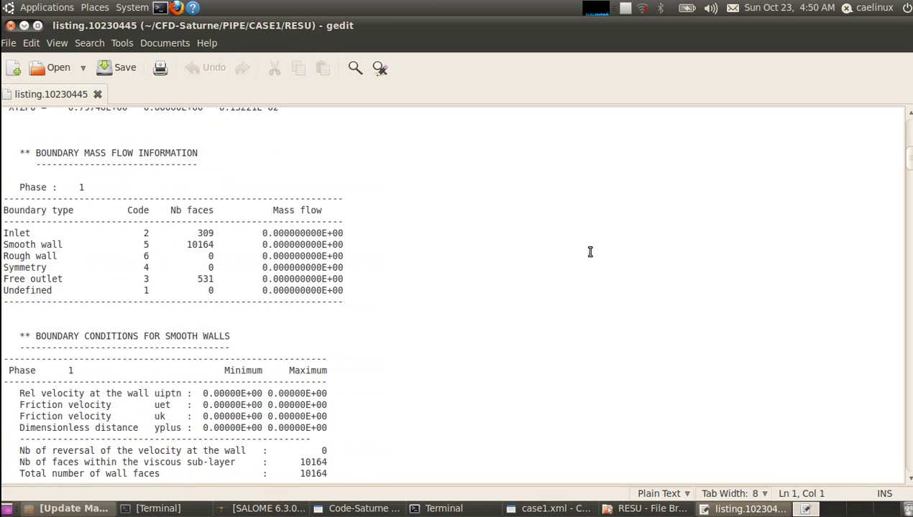
scroll(552, 269, "down", 3)
scroll(432, 295, "down", 10)
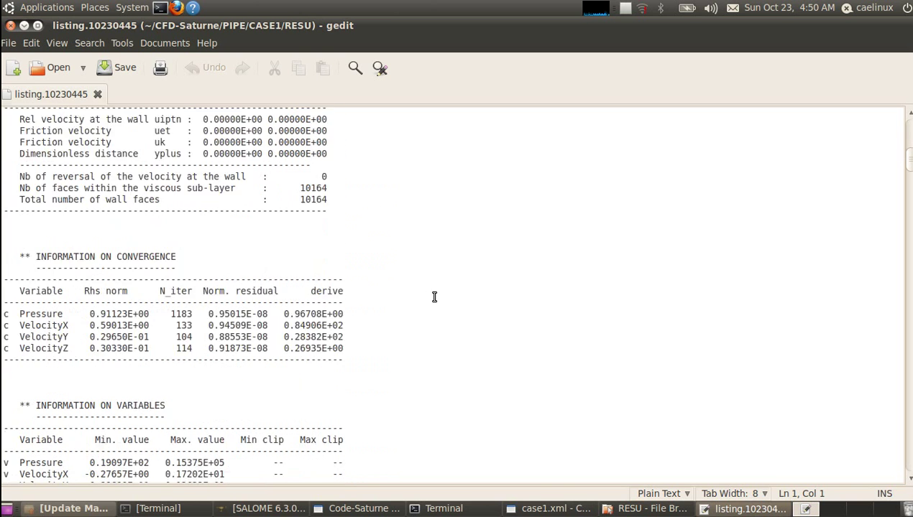
scroll(435, 298, "down", 11)
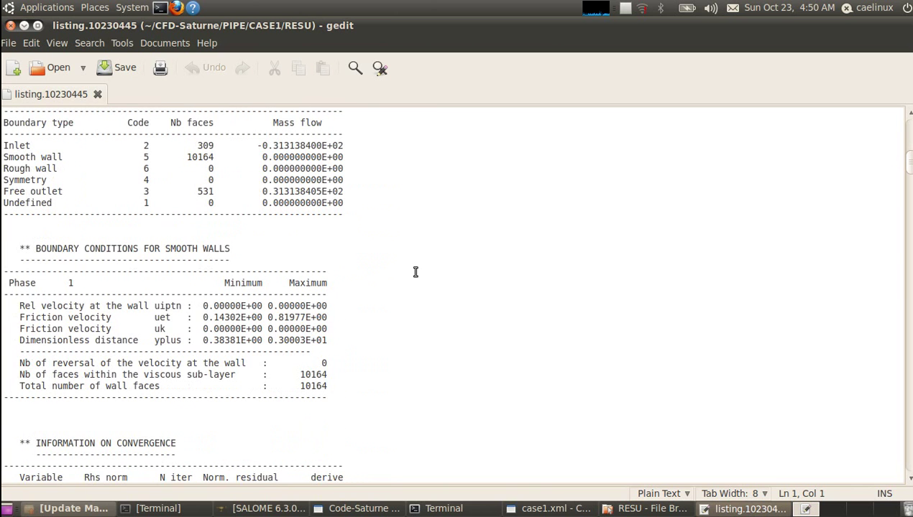
scroll(417, 284, "down", 9)
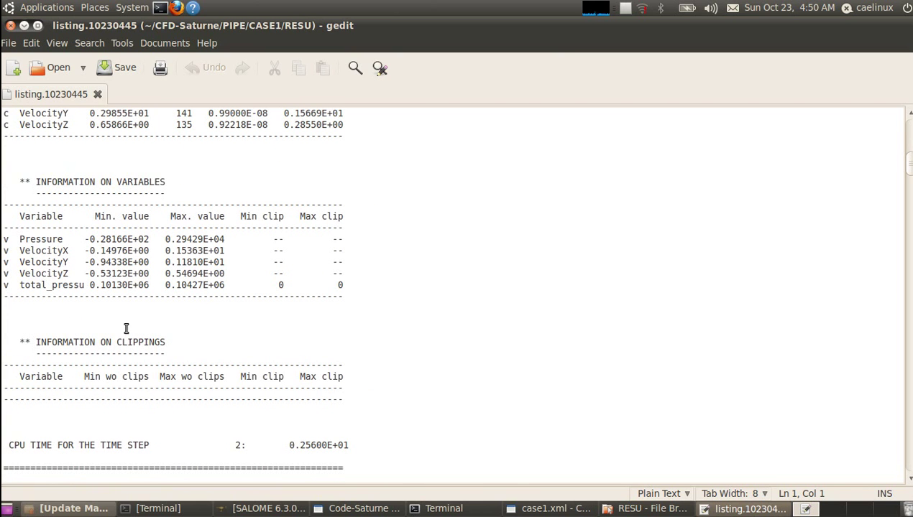
scroll(395, 352, "down", 20)
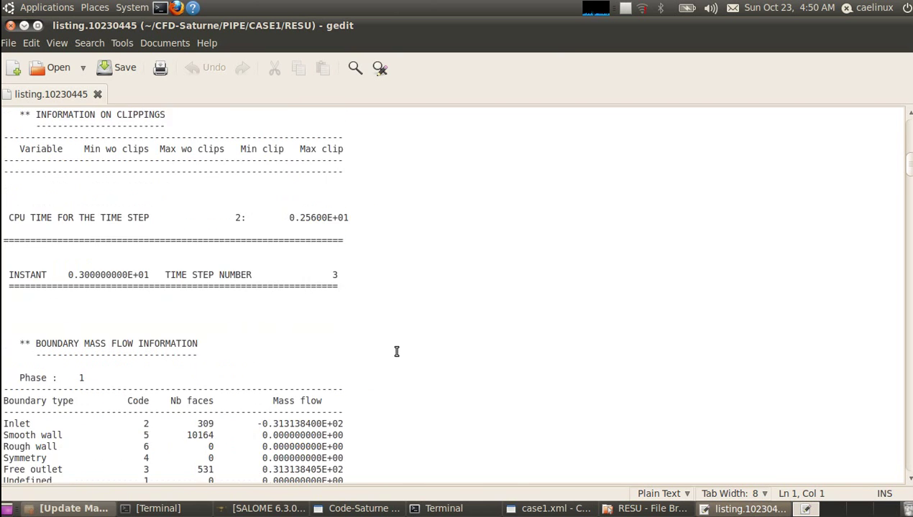
scroll(396, 355, "down", 20)
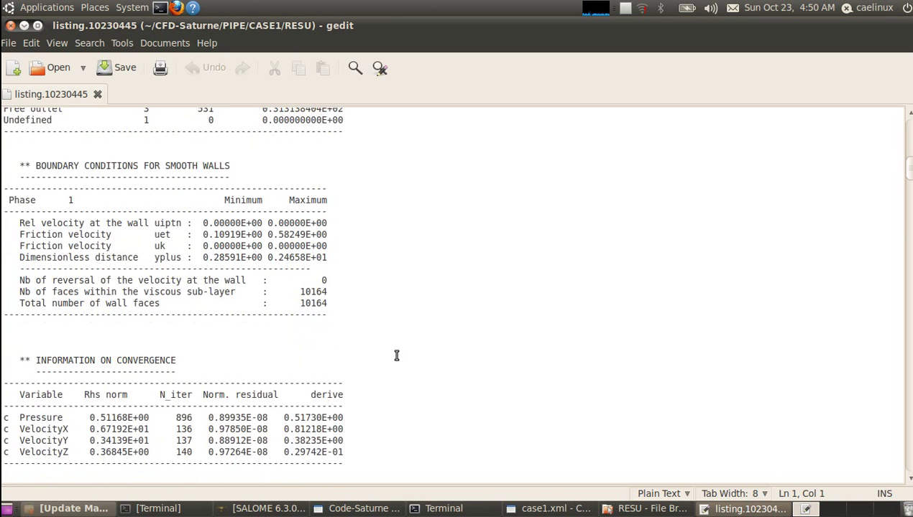
left_click(10, 25)
left_click(687, 381)
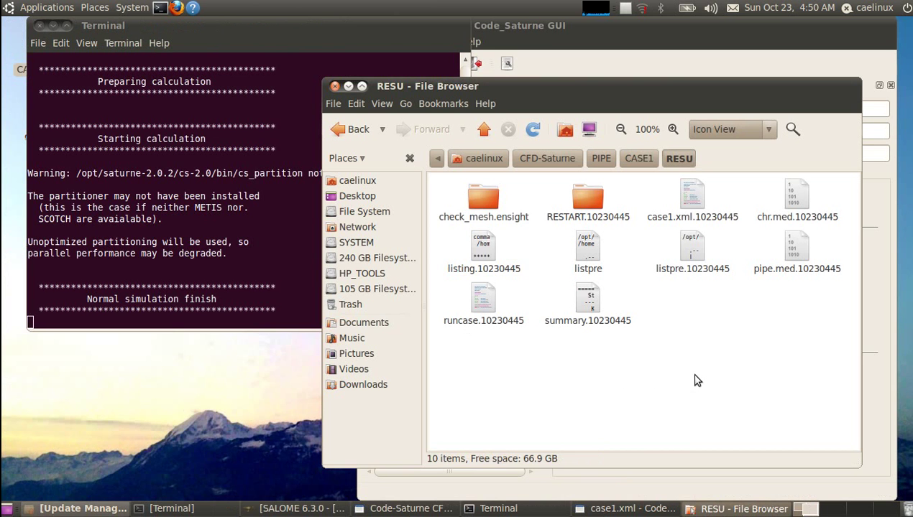
- Minimize the file browser, terminal and Code_Saturne windows and switch to SALOME with its window maximized
left_click(348, 87)
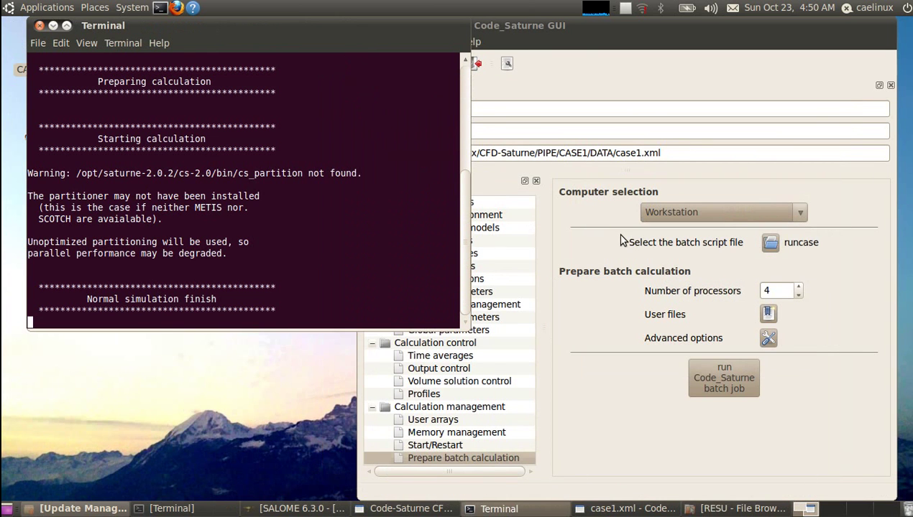
left_click(52, 27)
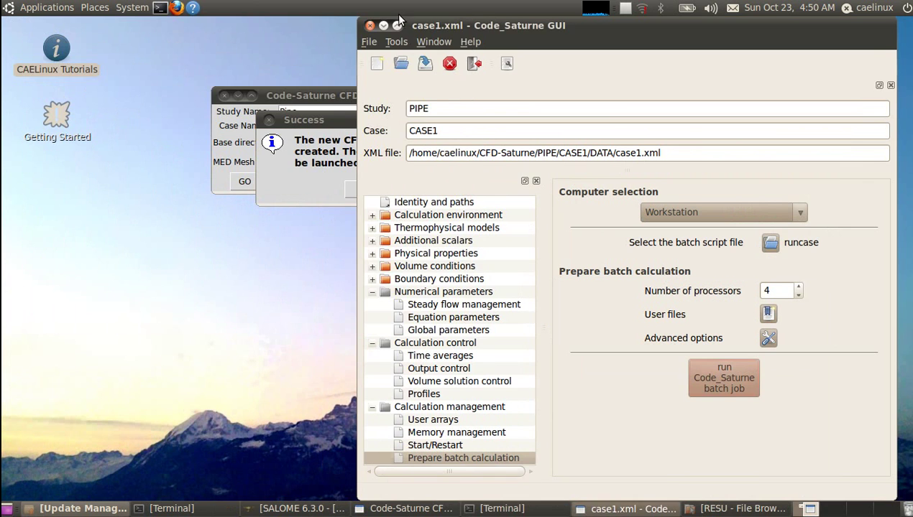
left_click(384, 26)
left_click(35, 6)
left_click(35, 6)
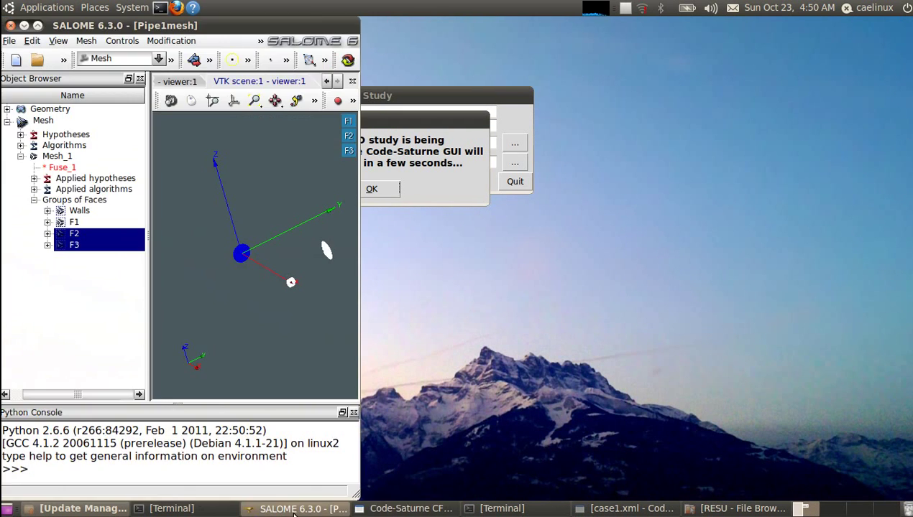
left_click(248, 507)
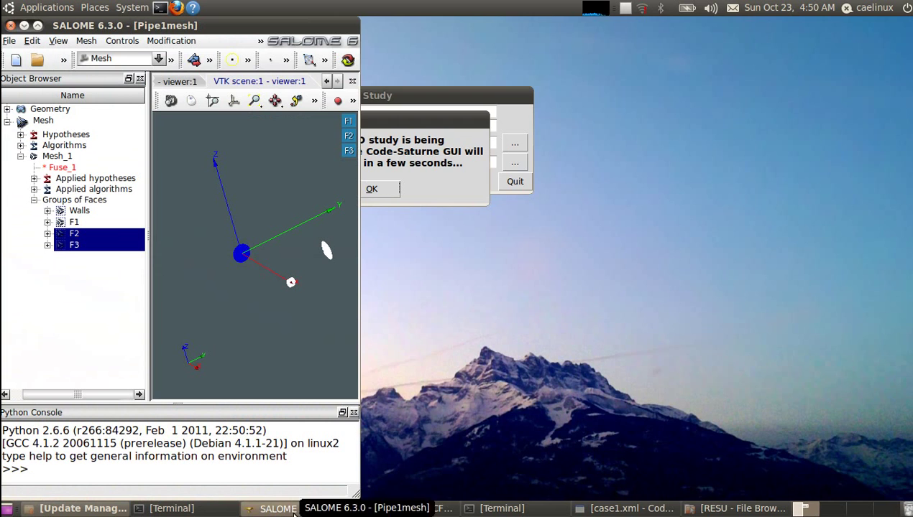
left_click(37, 25)
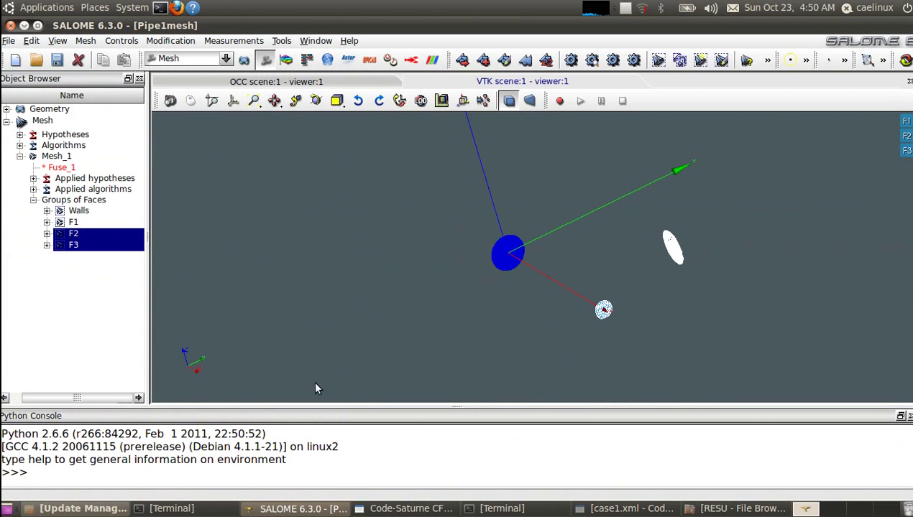
- Hide all displayed mesh face groups in the VTK scene
right_click(265, 234)
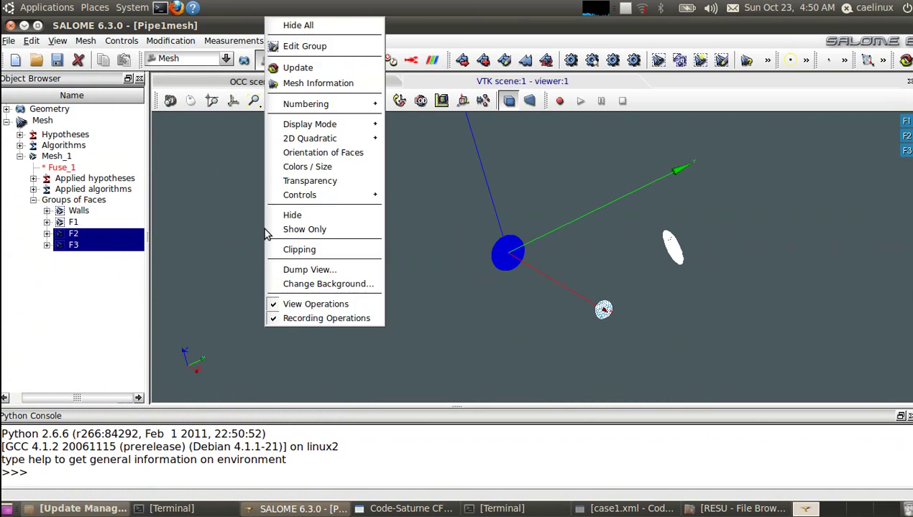
left_click(298, 25)
left_click(294, 209)
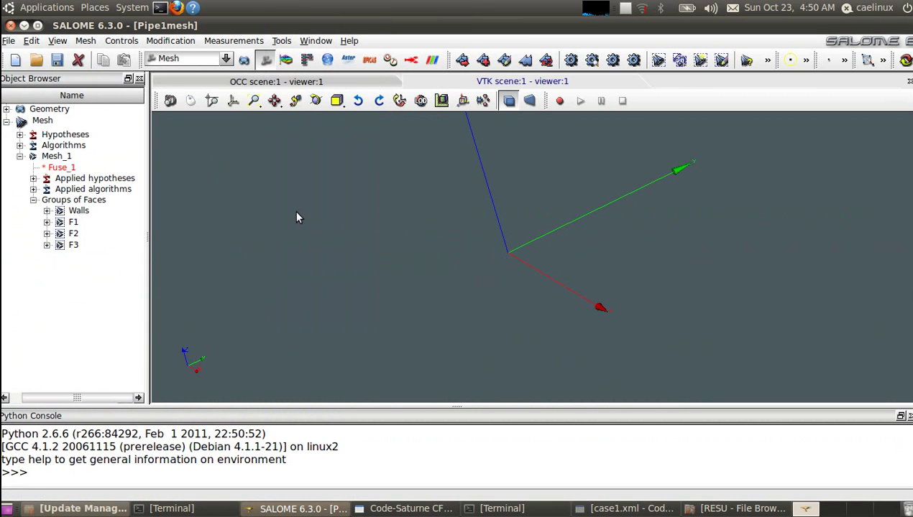
- Activate the Post-Pro module, then close the Python console and widen the Object Browser, with the Mesh tree collapsed
left_click(288, 64)
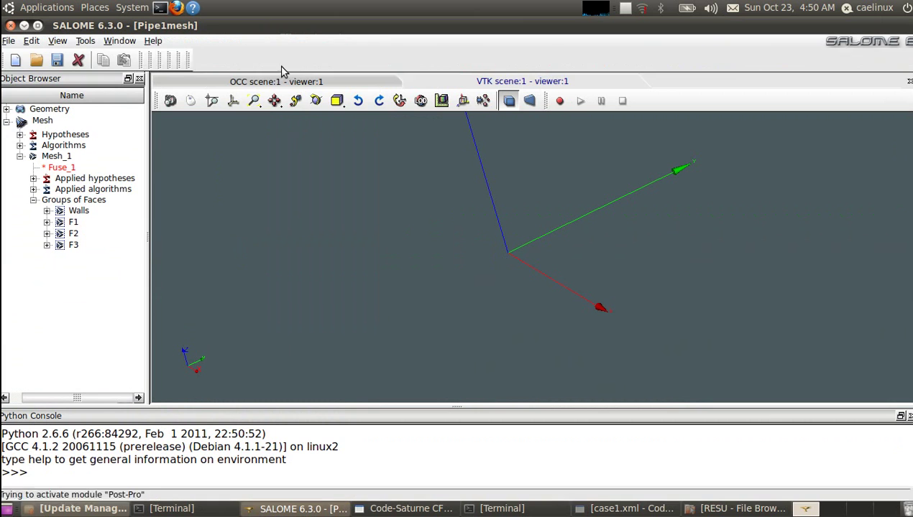
left_click(6, 123)
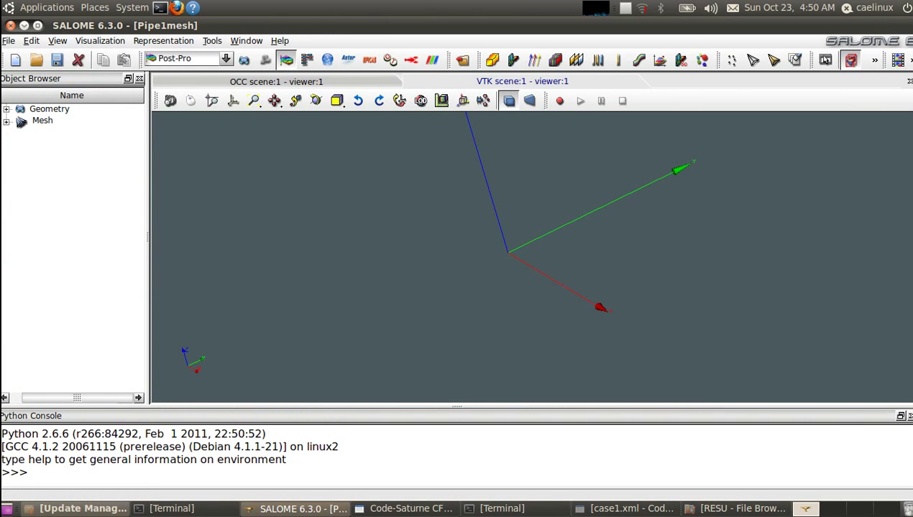
left_click(908, 416)
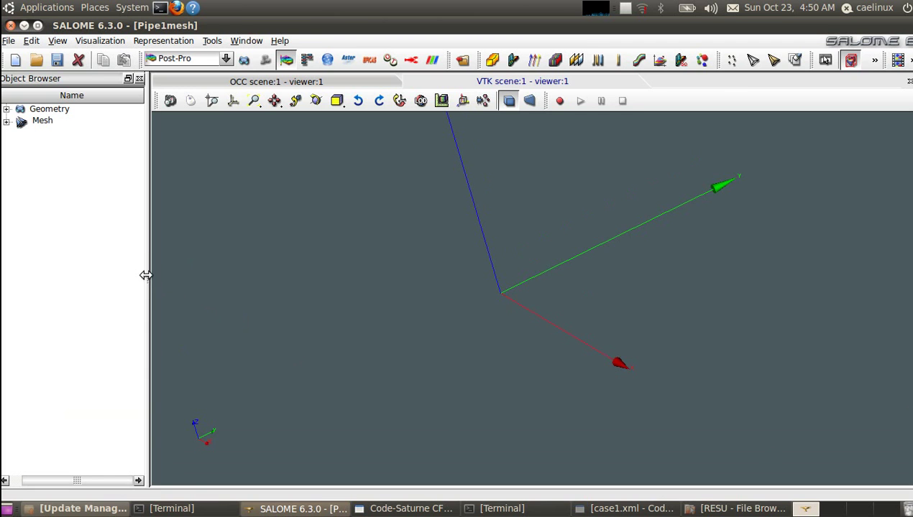
left_click_drag(147, 277, 202, 277)
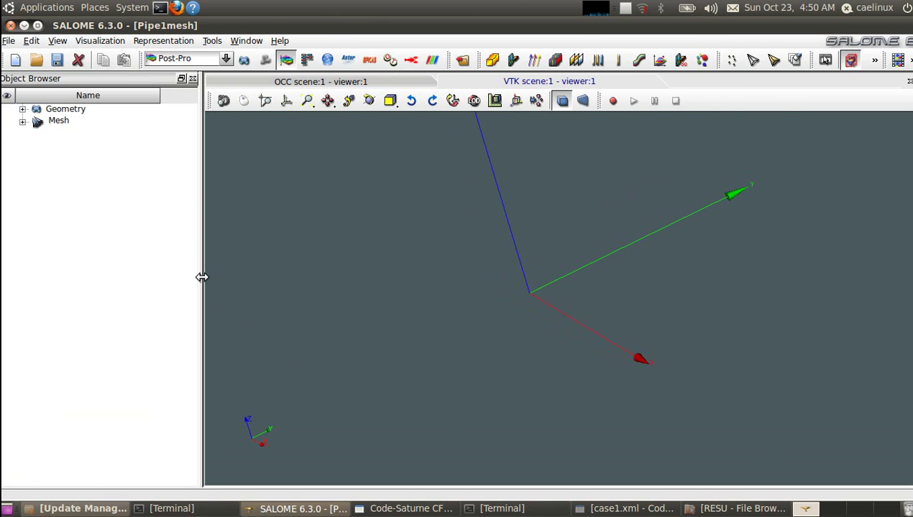
- Import the MED result file chr.med.10230445 from the PIPE/CASE1/RESU folder, listing all file types
left_click(10, 41)
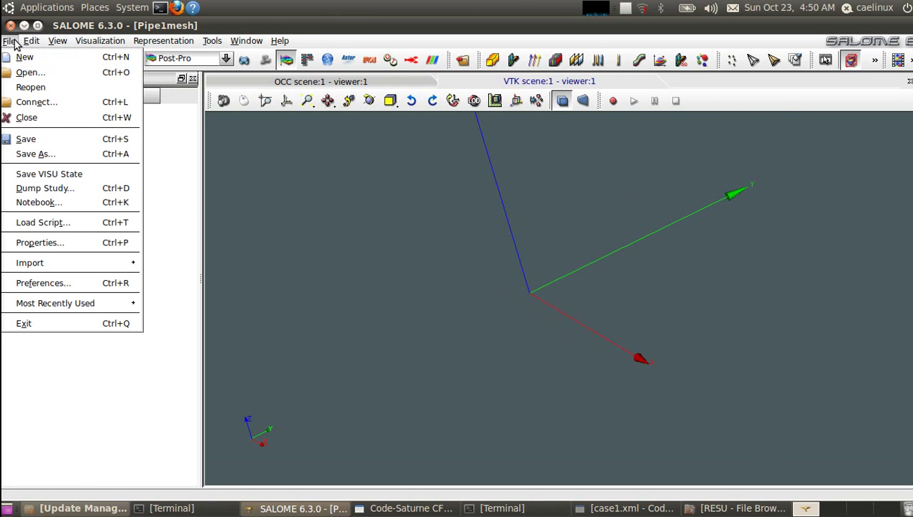
mouse_move(70, 266)
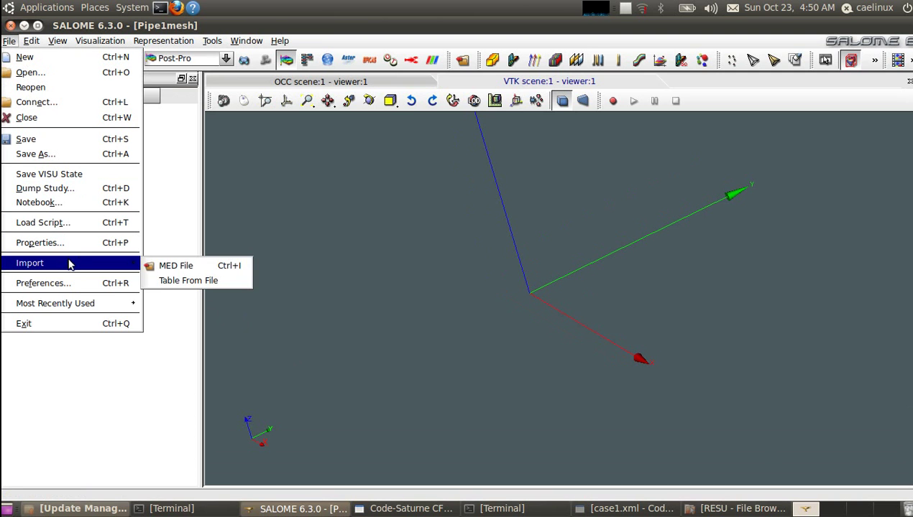
left_click(184, 269)
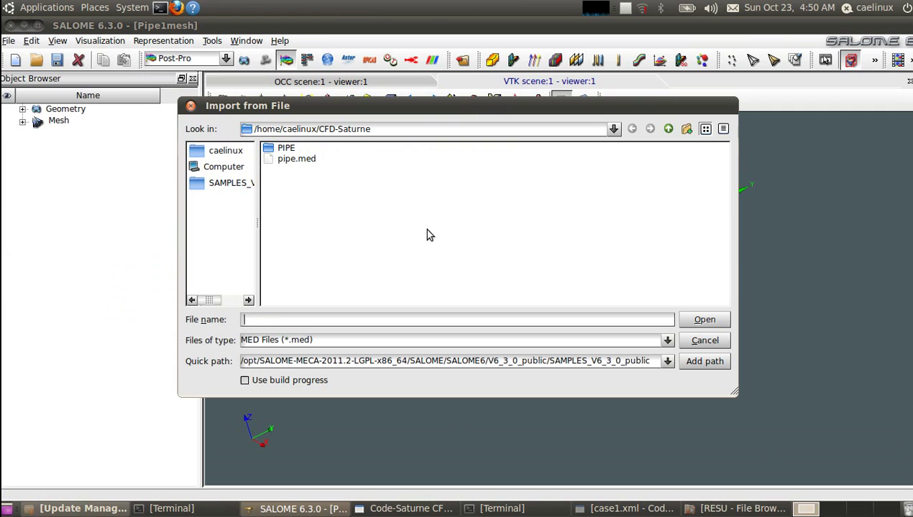
double_click(287, 151)
double_click(288, 151)
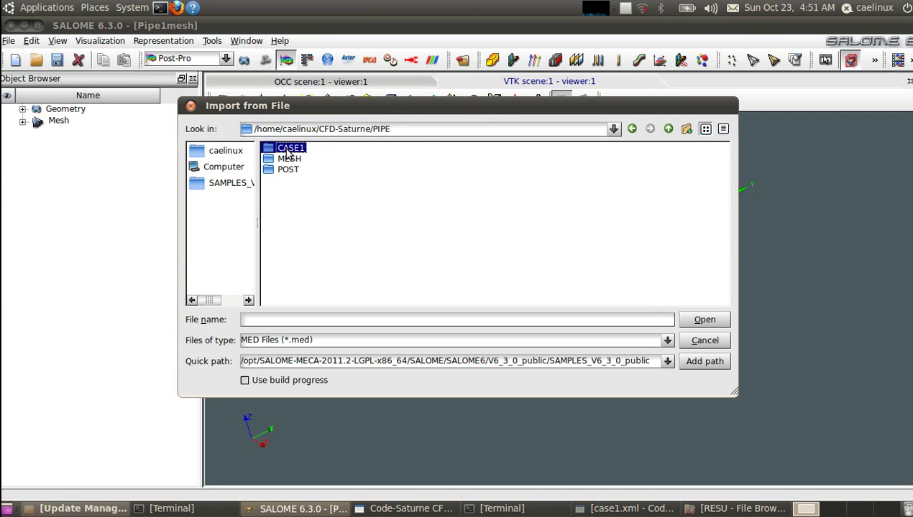
double_click(290, 160)
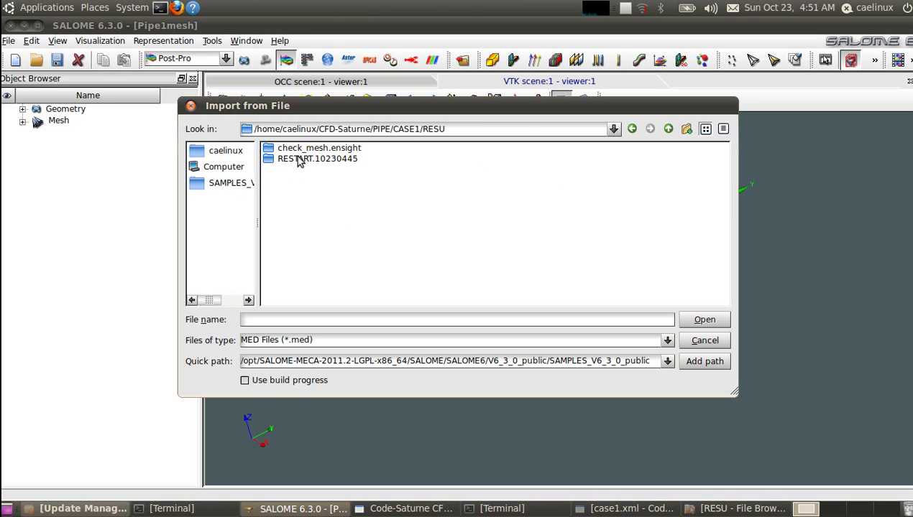
left_click(381, 340)
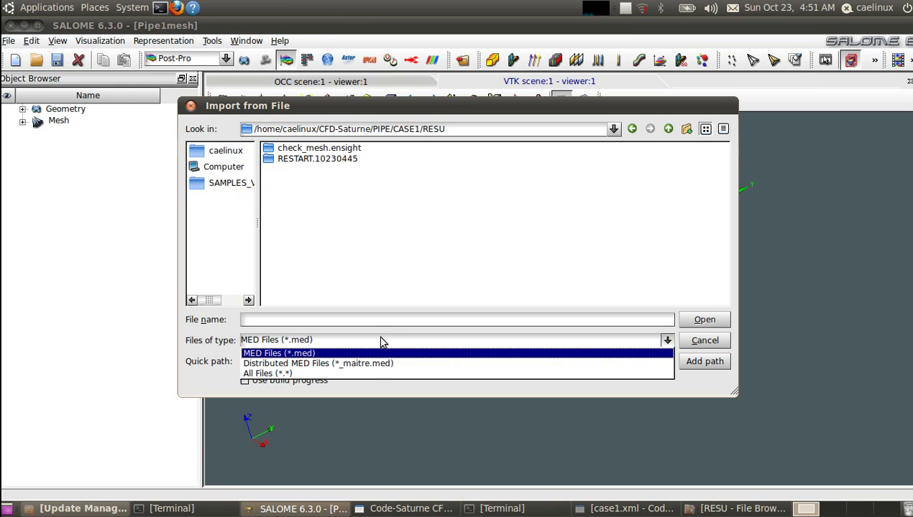
left_click(373, 373)
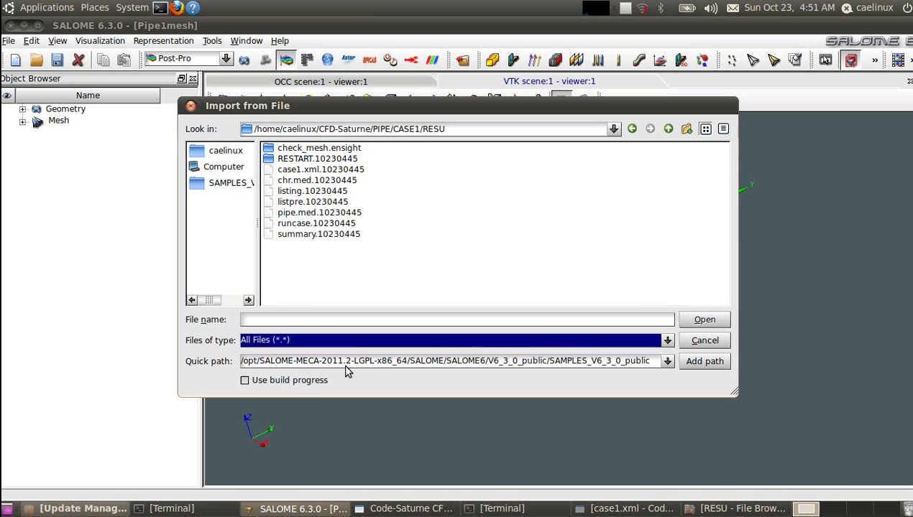
left_click(298, 180)
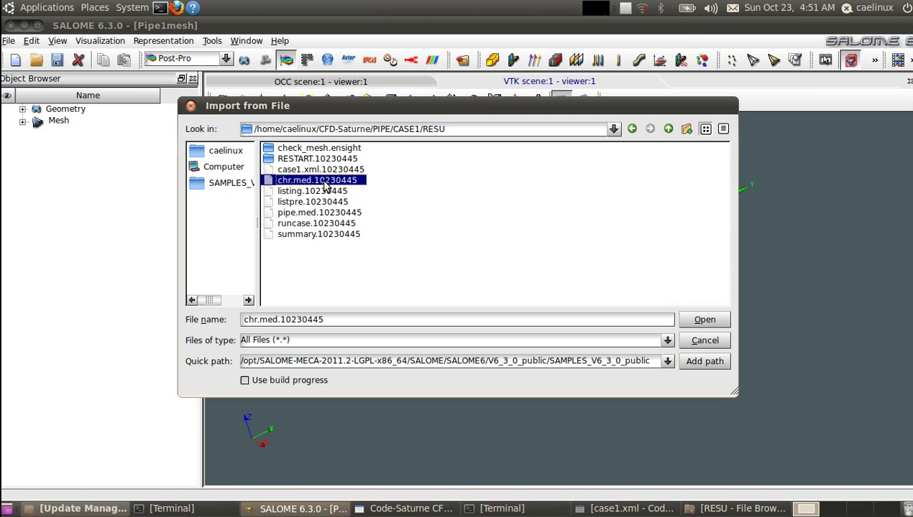
left_click(702, 323)
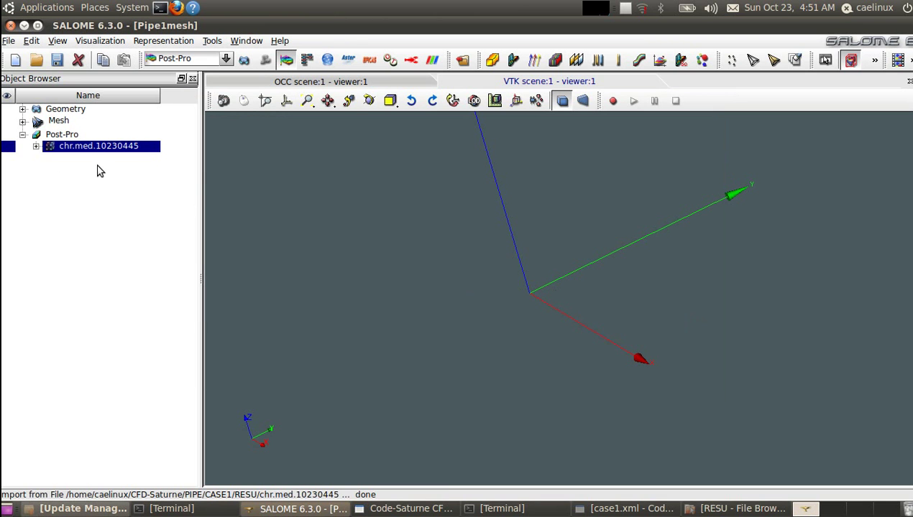
- Expand the imported result's Fluid volume down to its families and fields, and widen the Name column
left_click(36, 146)
left_click(49, 156)
left_click(63, 179)
left_click(63, 168)
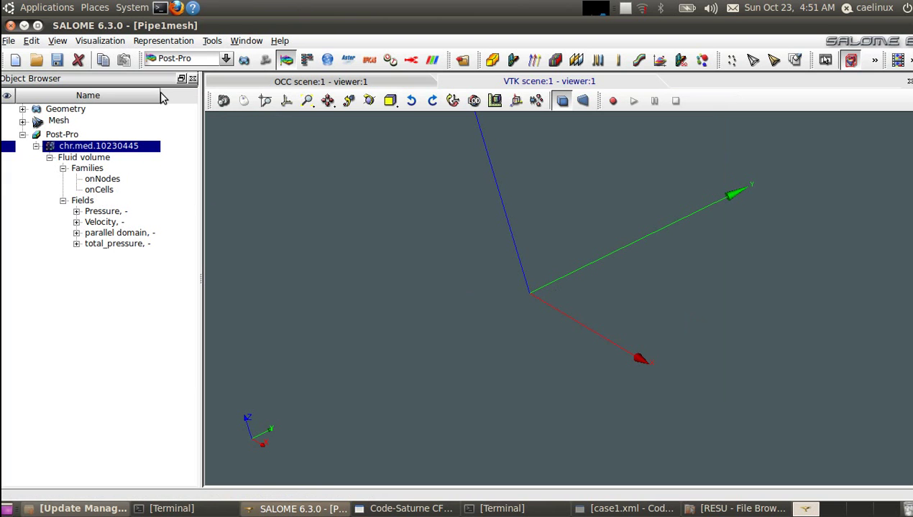
left_click_drag(160, 96, 183, 98)
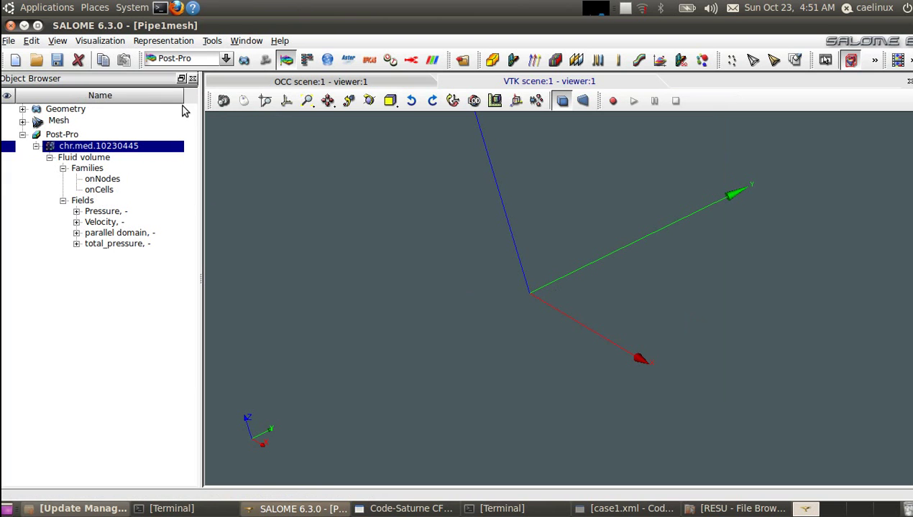
- Create a presentation of the fluid volume's onCells family, inspect the pipe and hide it again
left_click(98, 190)
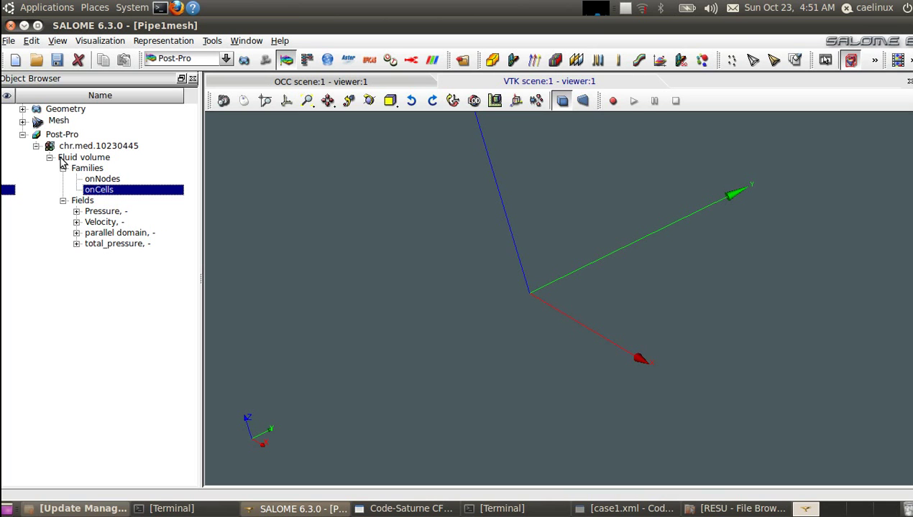
left_click(97, 170)
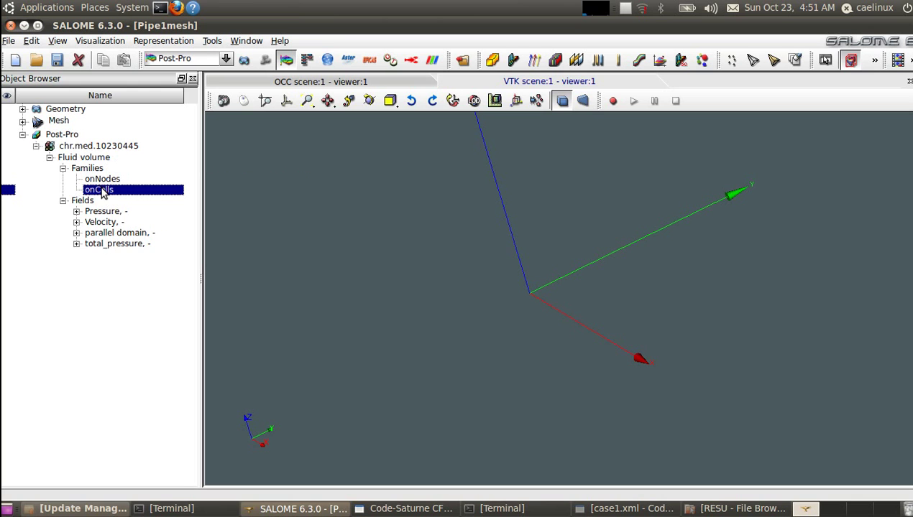
right_click(98, 191)
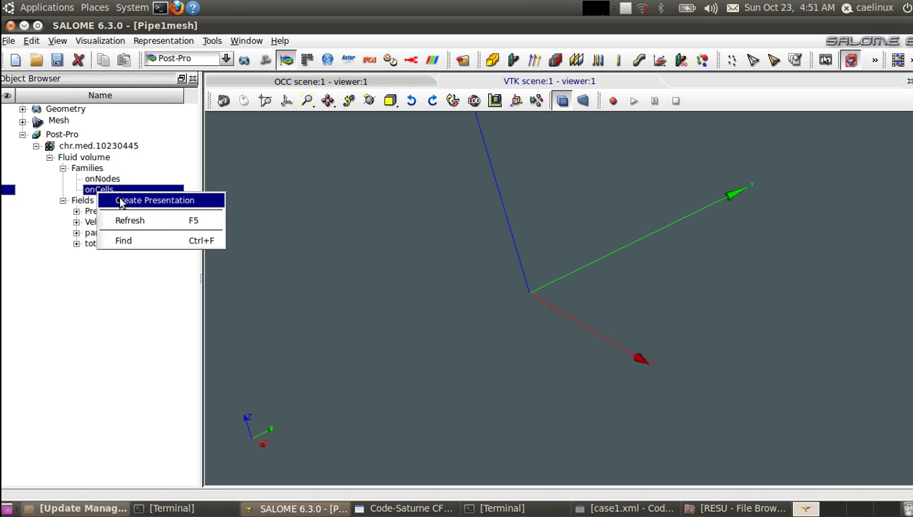
left_click(120, 201)
scroll(633, 255, "up", 3)
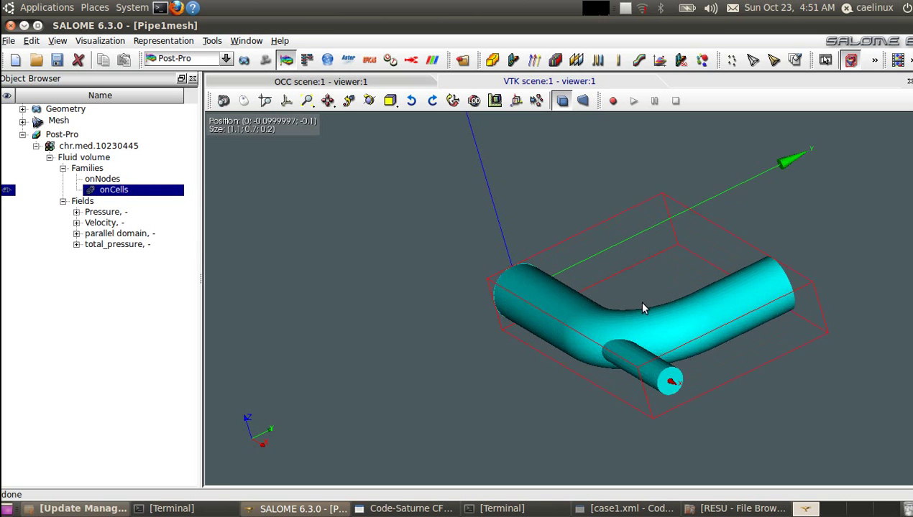
scroll(632, 345, "up", 3)
scroll(633, 345, "down", 1)
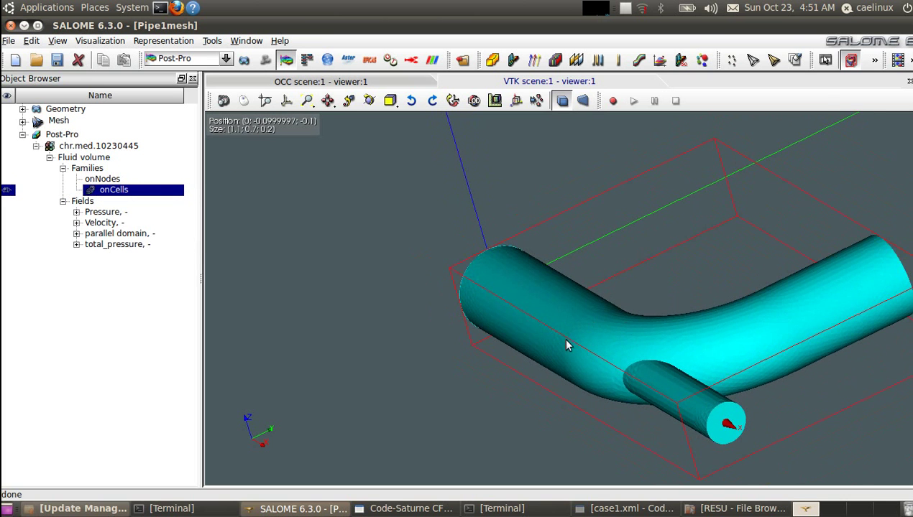
left_click_drag(554, 369, 550, 346)
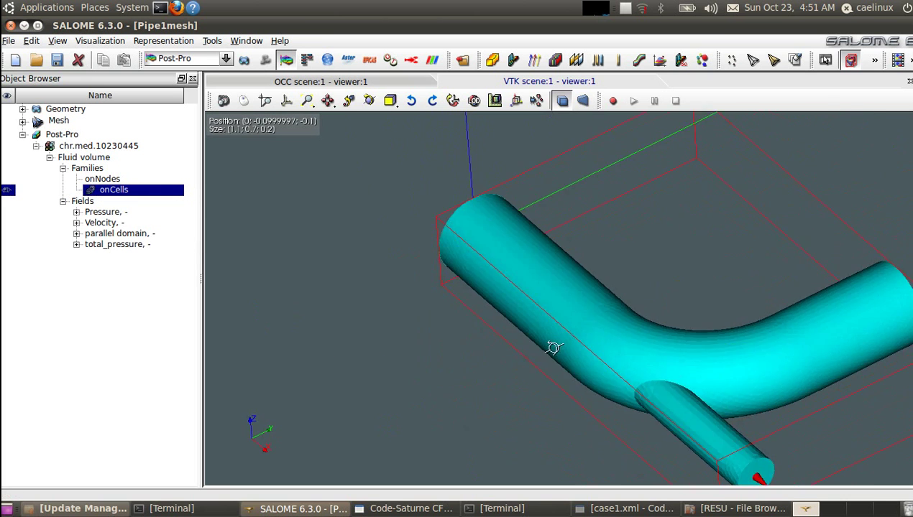
left_click(7, 191)
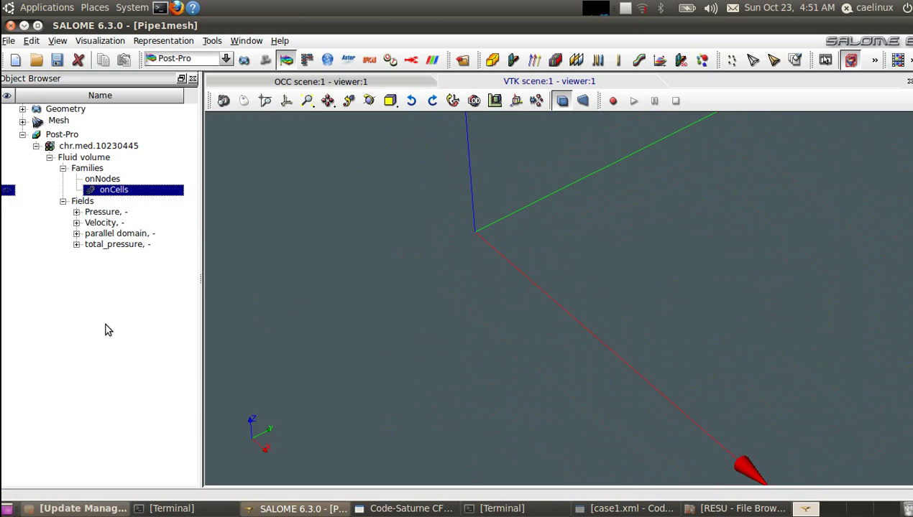
- Create a scalar map of the Pressure field with the default scalar bar properties and fit it in the view
left_click(76, 213)
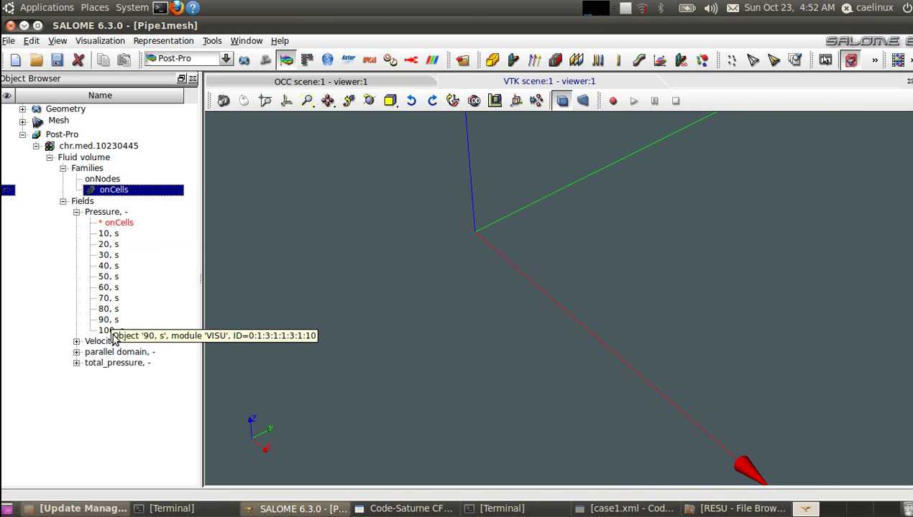
right_click(107, 215)
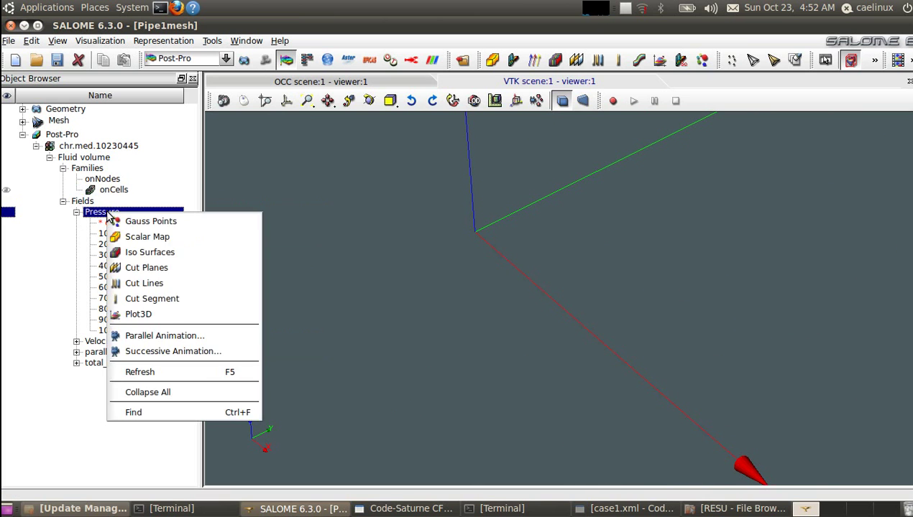
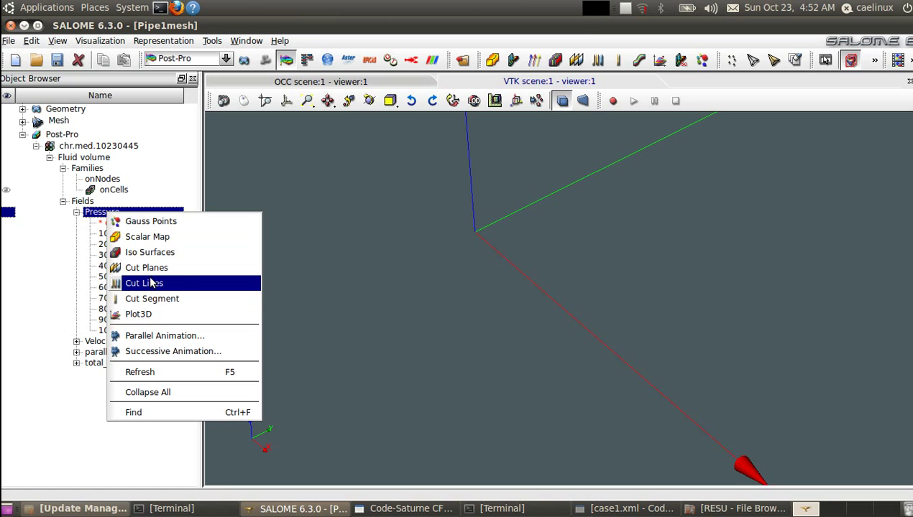
left_click(145, 237)
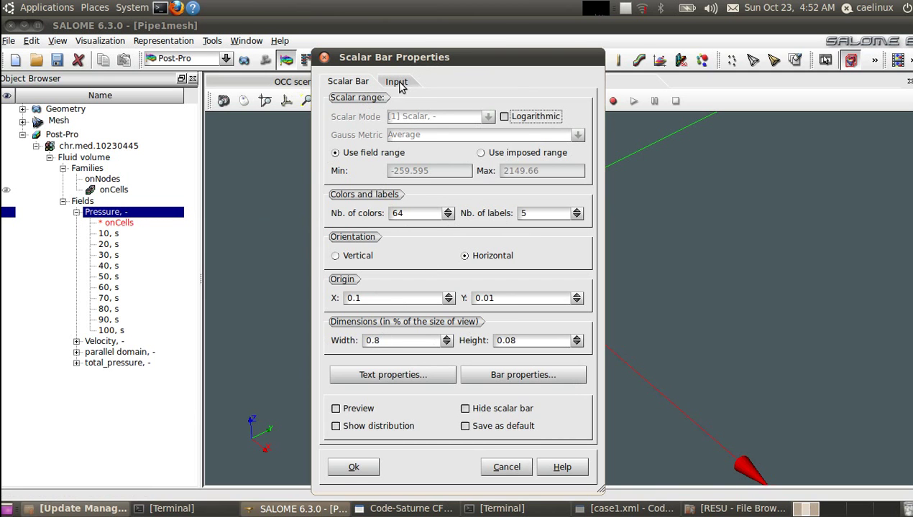
left_click(368, 467)
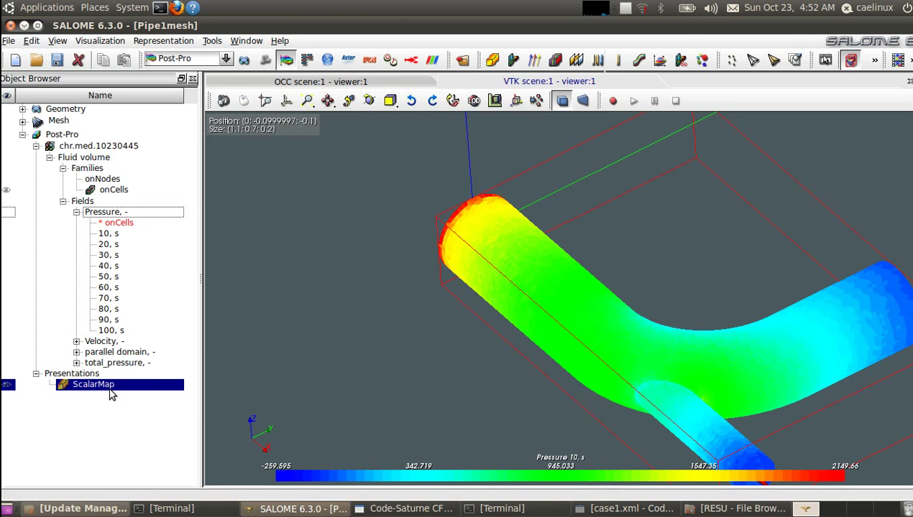
left_click(7, 385)
left_click(7, 385)
left_click(7, 386)
left_click(7, 385)
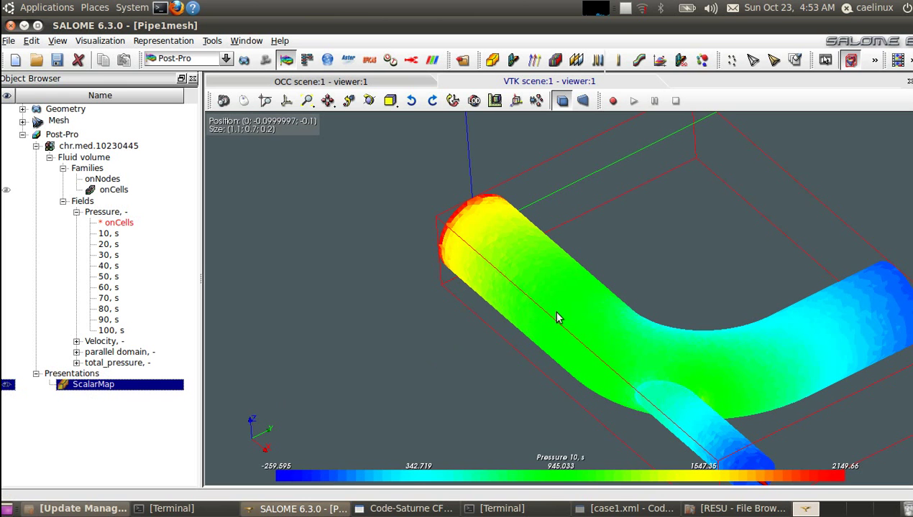
left_click(307, 101)
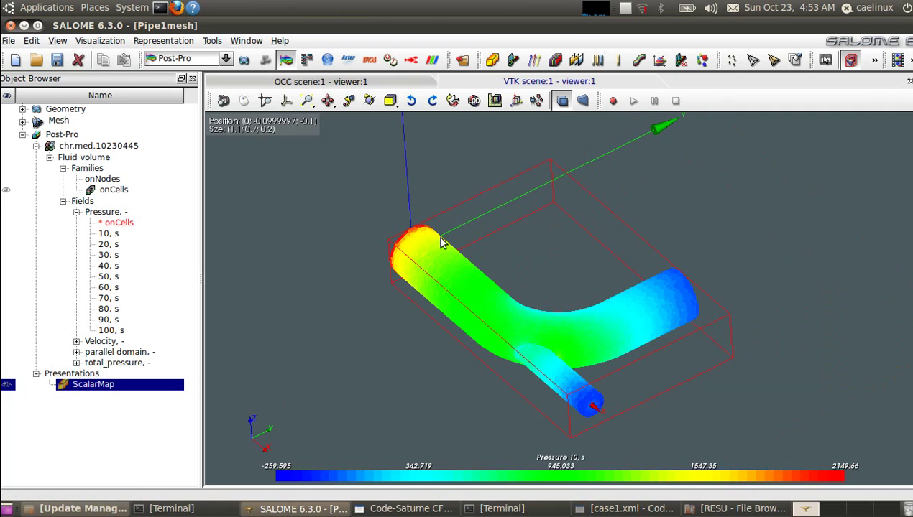
- Show the time-step slider, dock it together with the Object Browser and play the pressure map's animation
left_click(898, 62)
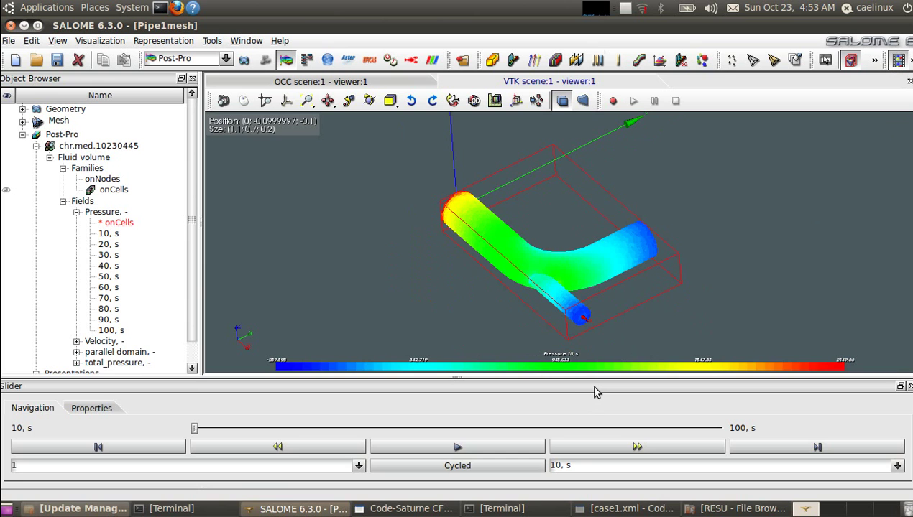
left_click_drag(593, 391, 69, 159)
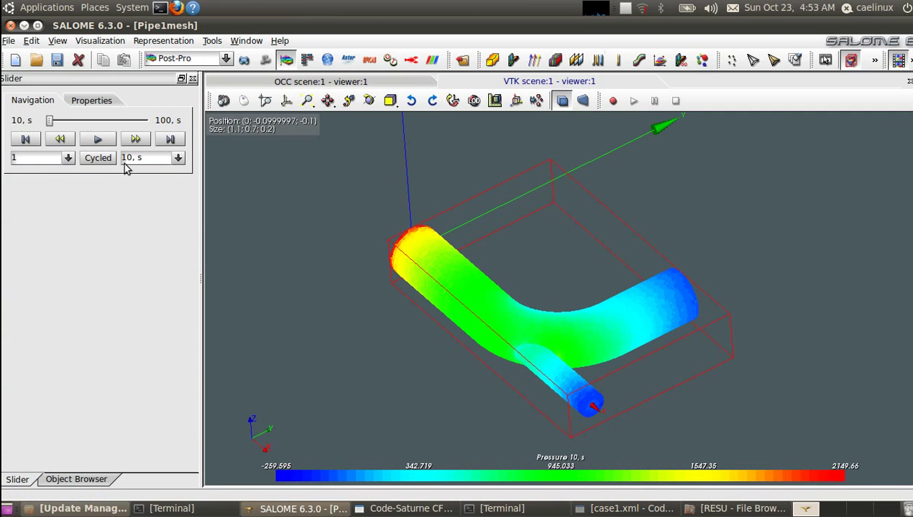
left_click(94, 139)
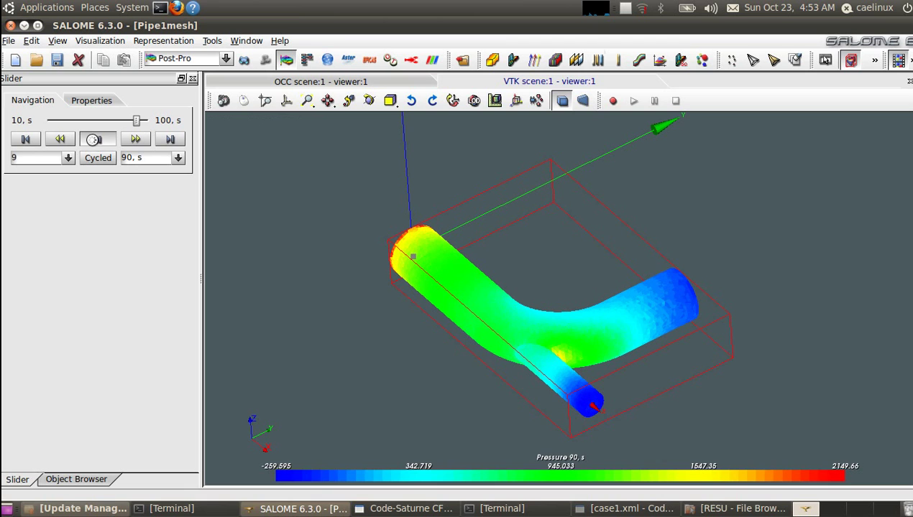
- Stop the animation and move the pressure map back and forth through its time steps, ending at 100 s
left_click(60, 139)
left_click(60, 139)
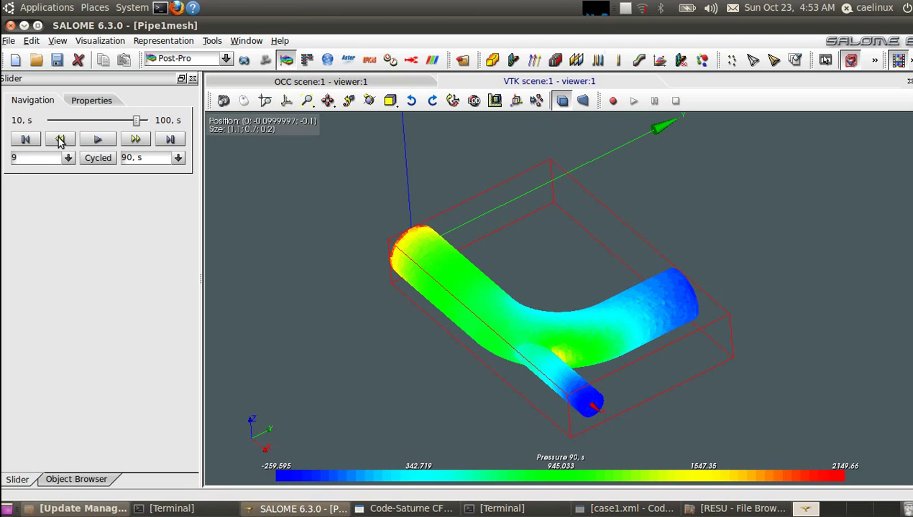
left_click(61, 140)
left_click(61, 139)
left_click(60, 139)
left_click(136, 140)
left_click(135, 139)
left_click(135, 139)
left_click(135, 139)
left_click(135, 140)
left_click(60, 139)
left_click(138, 143)
left_click(62, 139)
left_click(136, 141)
left_click(62, 140)
left_click(136, 141)
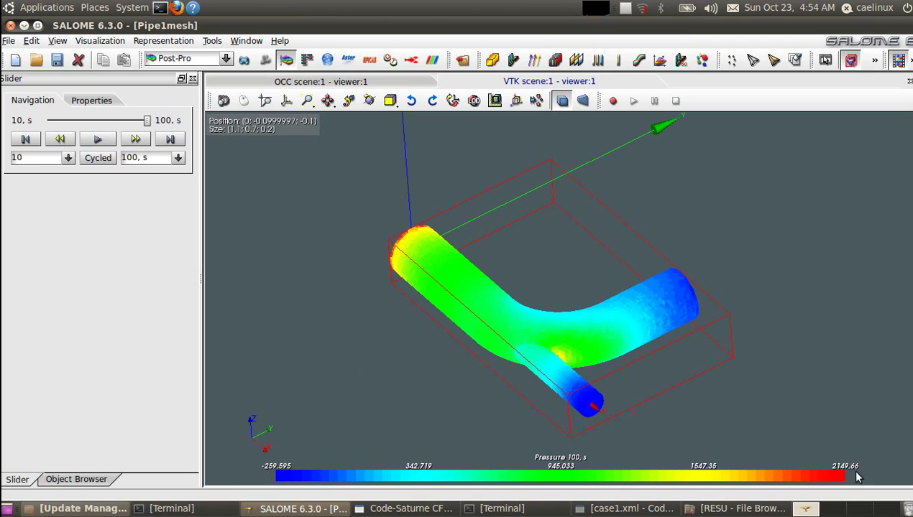
- Turn shading on for the pressure scalar map and view the pipe from another angle
right_click_drag(568, 386, 601, 381, "ctrl")
right_click(565, 324)
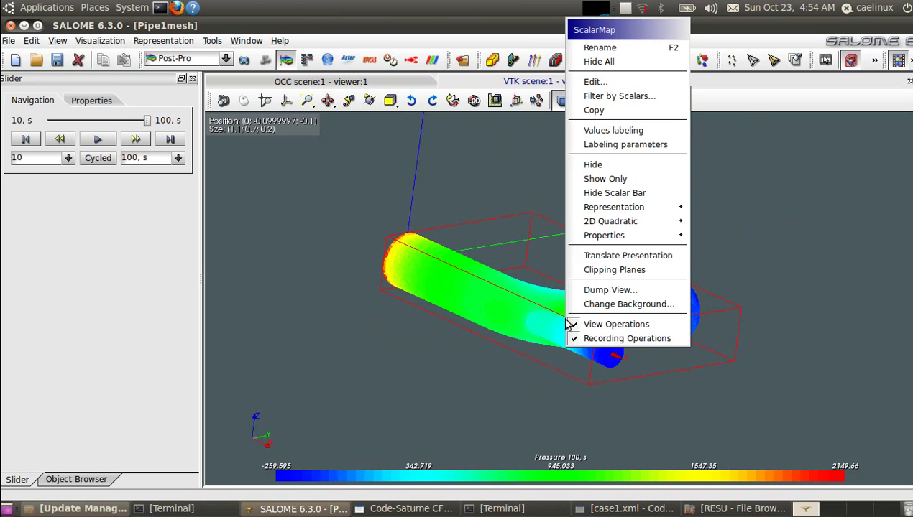
mouse_move(654, 208)
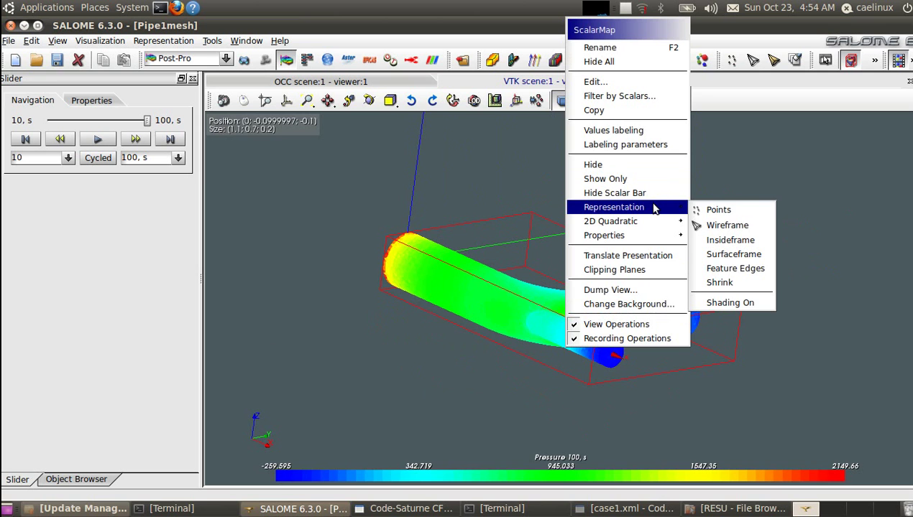
left_click(717, 302)
mouse_move(629, 257)
right_mouse_down("ctrl")
mouse_move(441, 423)
mouse_move(334, 468)
mouse_move(699, 265)
mouse_move(891, 290)
mouse_move(652, 228)
mouse_move(466, 248)
mouse_move(467, 231)
right_mouse_up("ctrl")
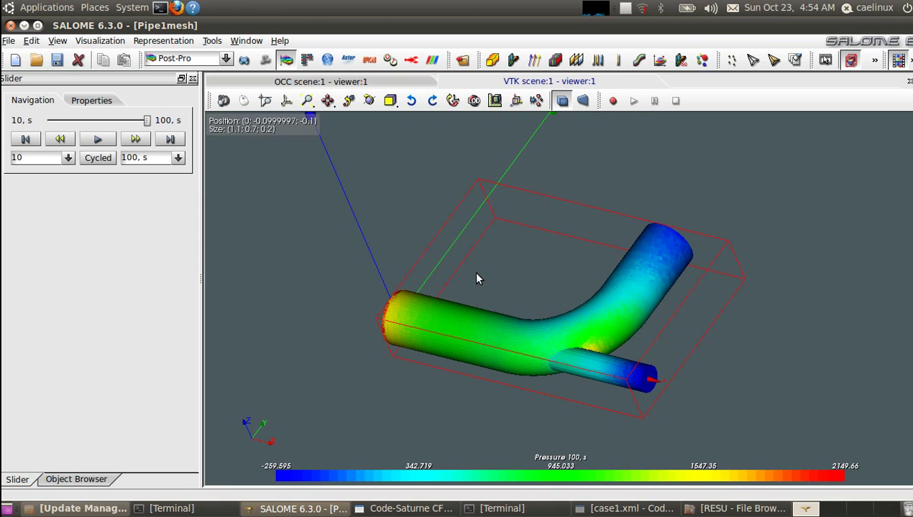
- Define a cut-planes presentation of the Velocity field with X-Y orientation and 1 plane
left_click(76, 480)
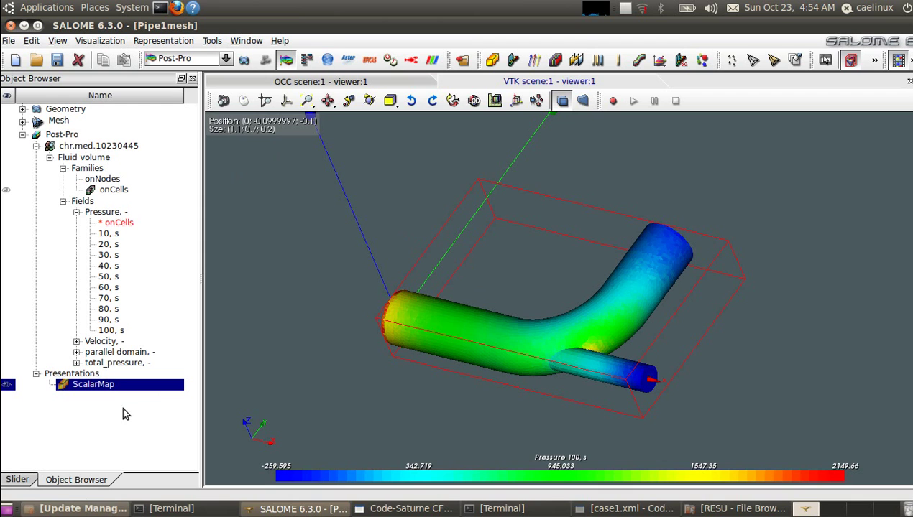
left_click(76, 212)
left_click(77, 222)
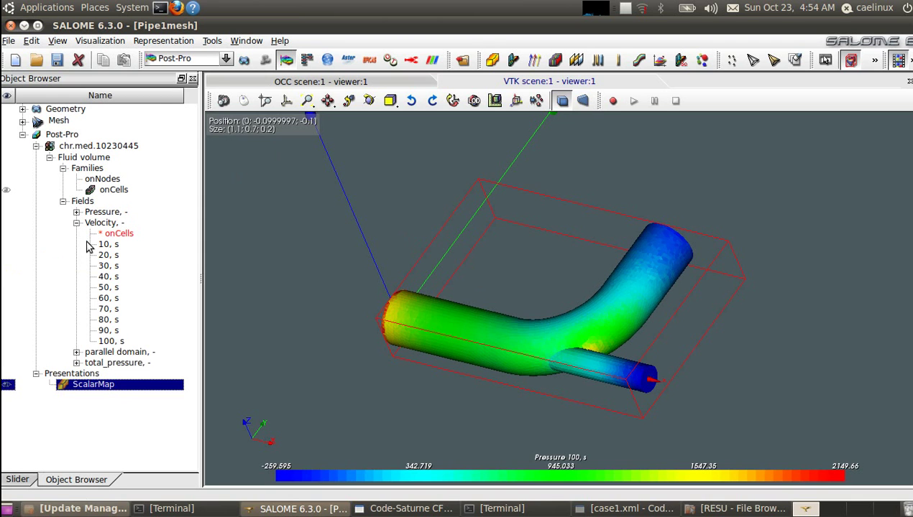
left_click(101, 223)
right_click(102, 225)
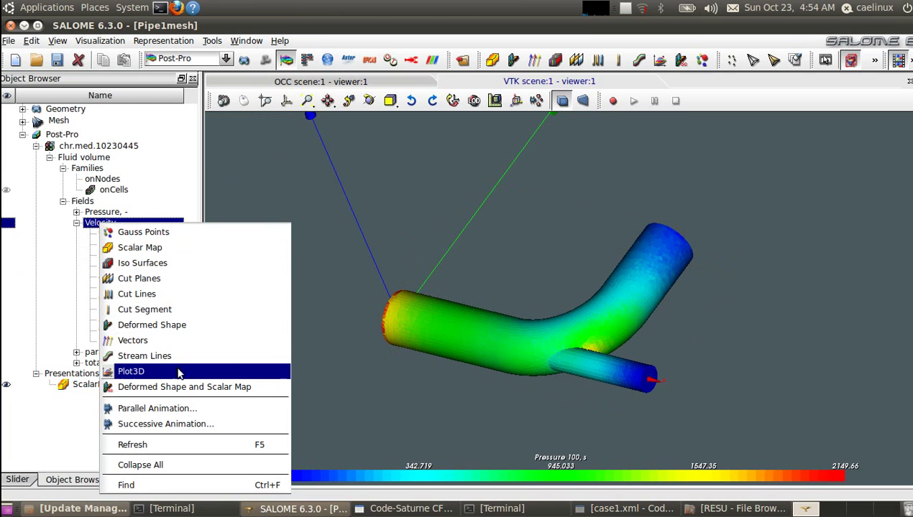
left_click(168, 280)
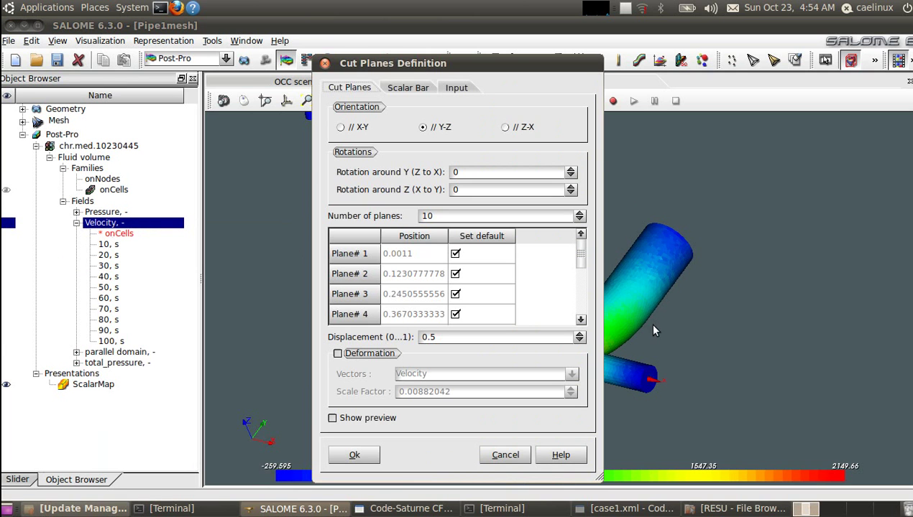
left_click_drag(457, 63, 225, 64)
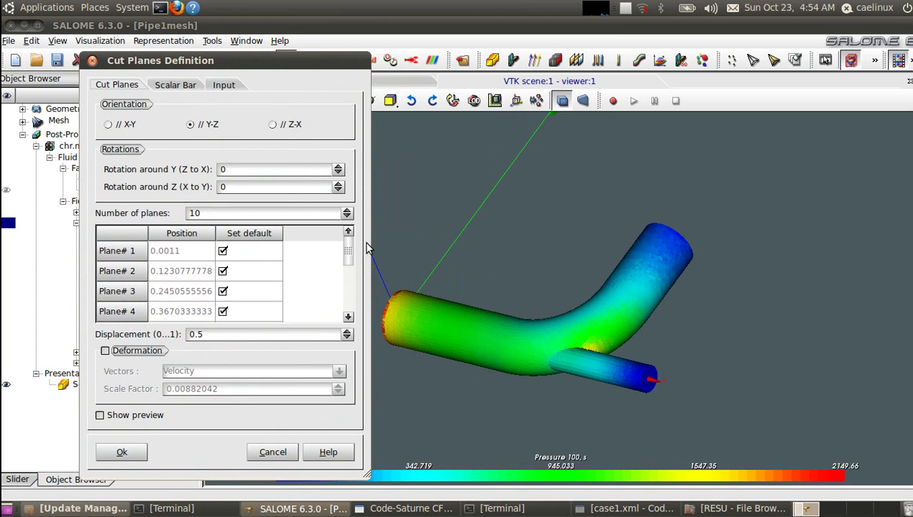
left_click(126, 125)
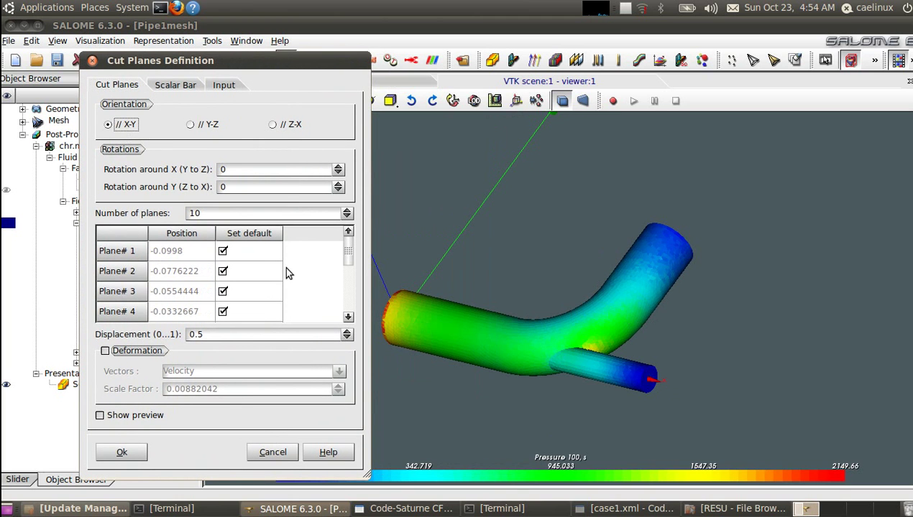
left_click(225, 214)
key("BackSpace")
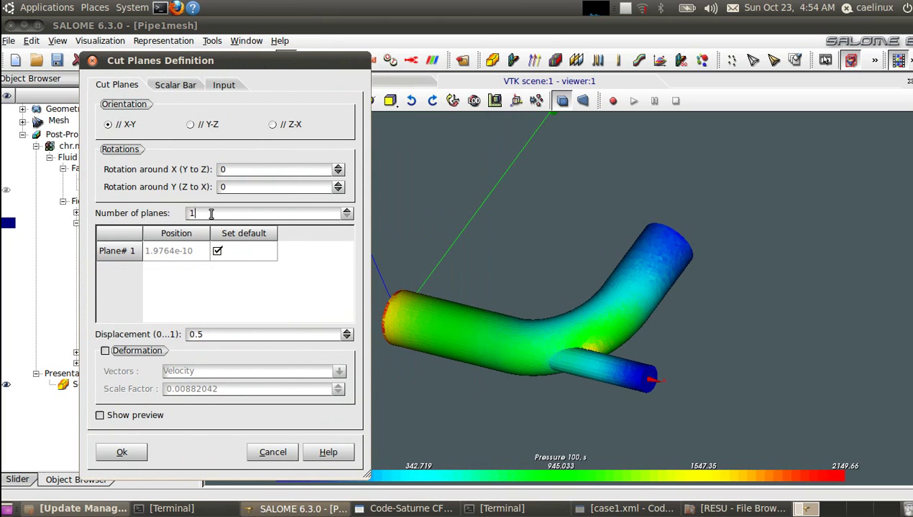
- Preview and create the velocity cut plane, and hide the pressure scalar map so only the cut plane shows
left_click(132, 421)
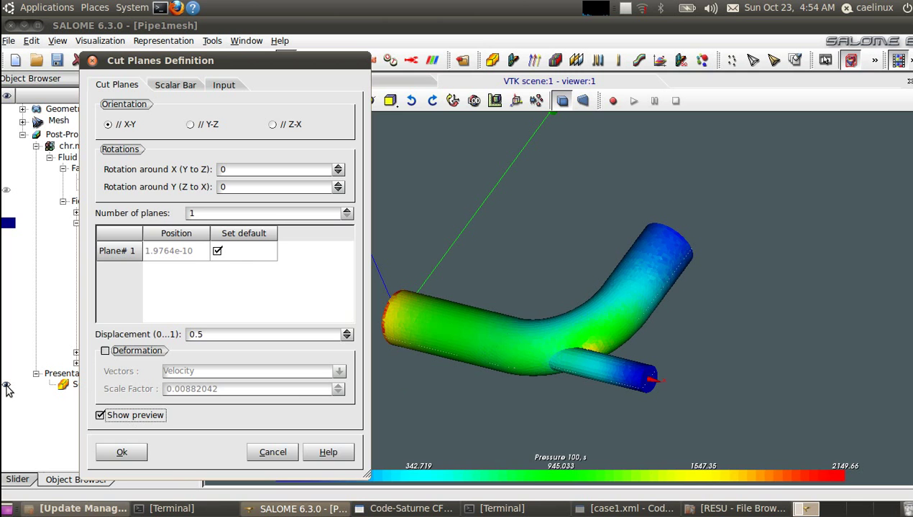
left_click_drag(153, 62, 265, 52)
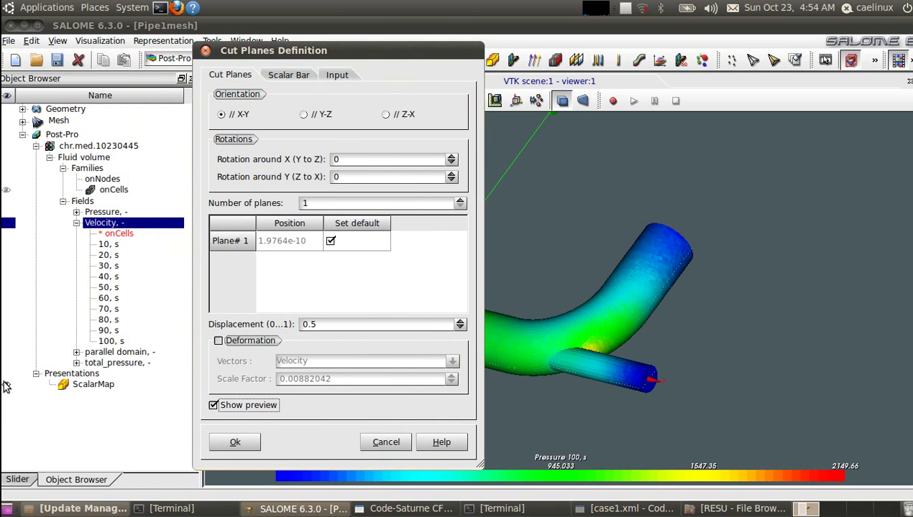
left_click(6, 386)
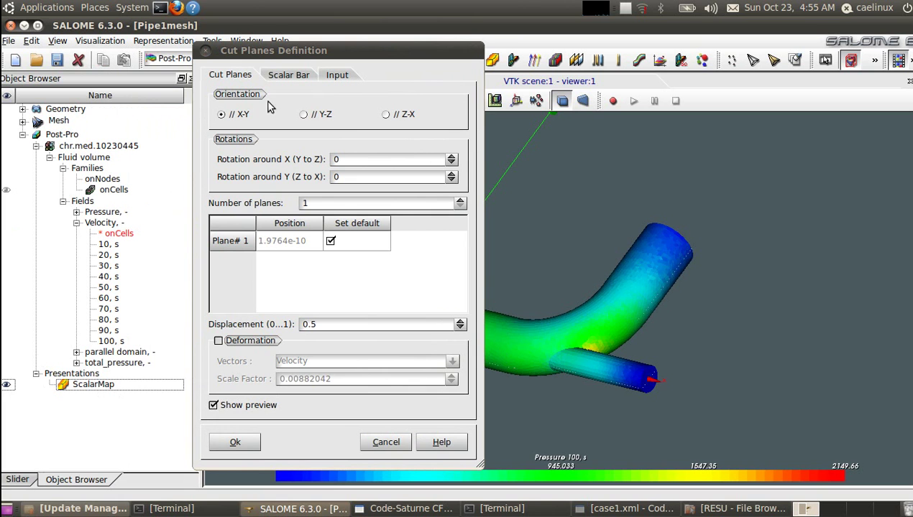
left_click_drag(305, 52, 94, 60)
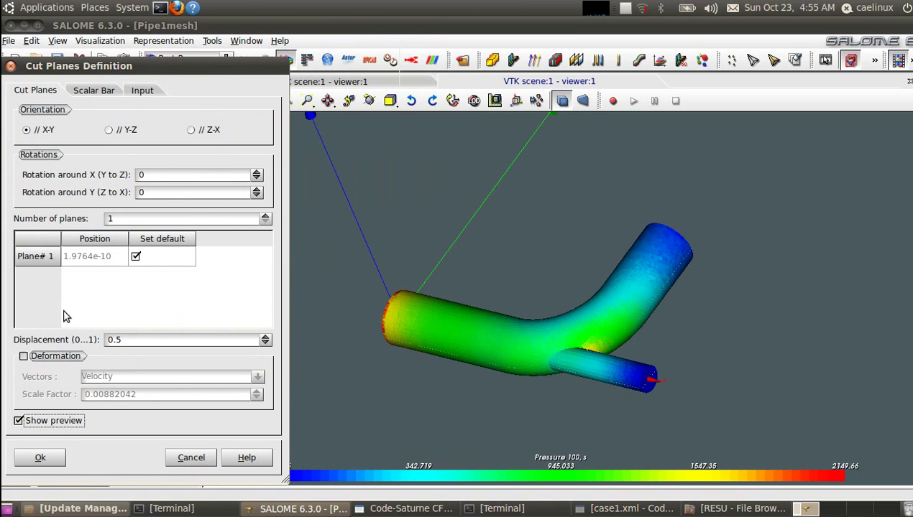
left_click(41, 457)
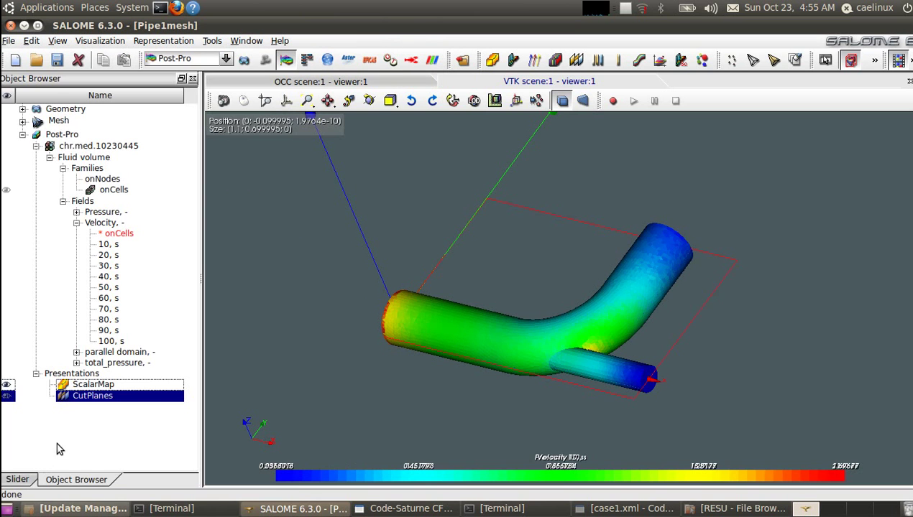
left_click(6, 386)
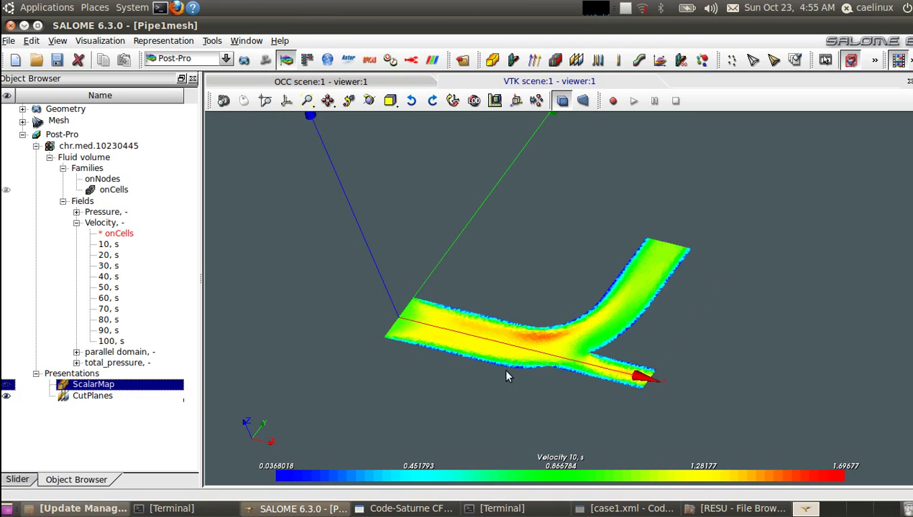
left_click(92, 397)
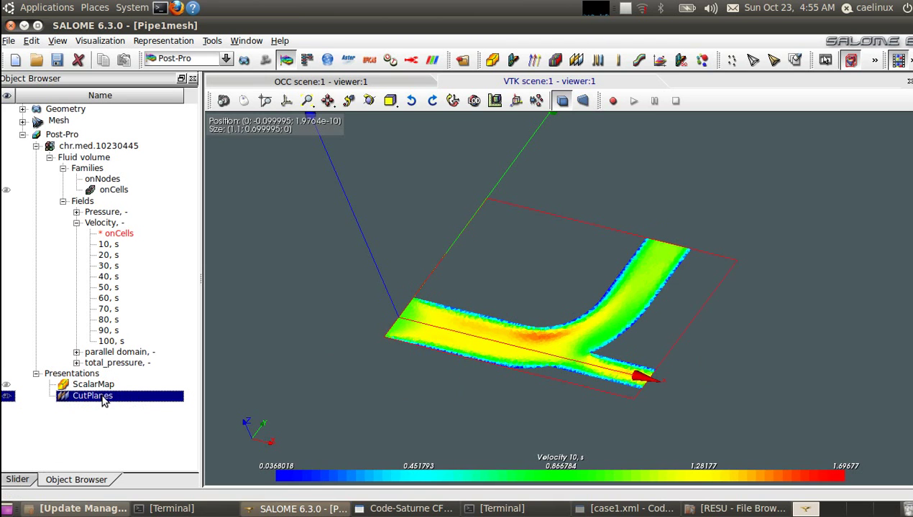
- Set the displacement of the velocity cut plane to 0.3
scroll(540, 361, "up", 5)
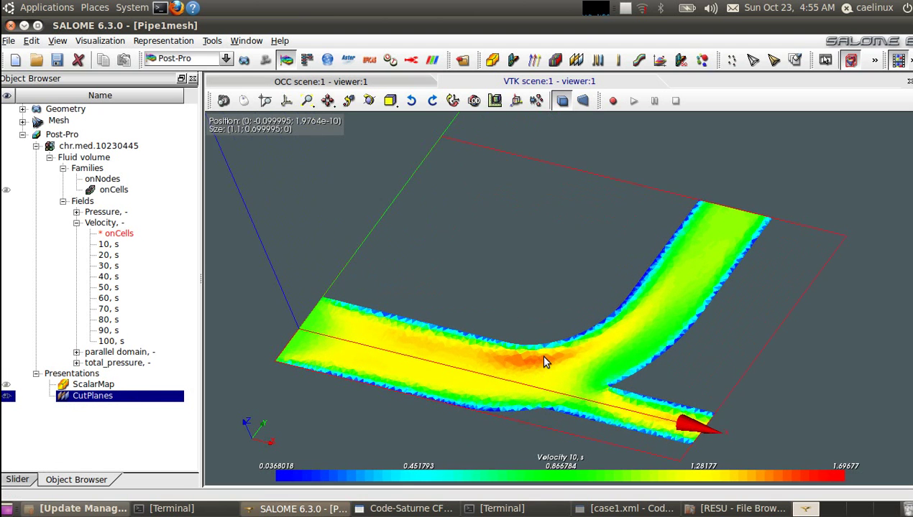
left_click_drag(535, 393, 688, 391)
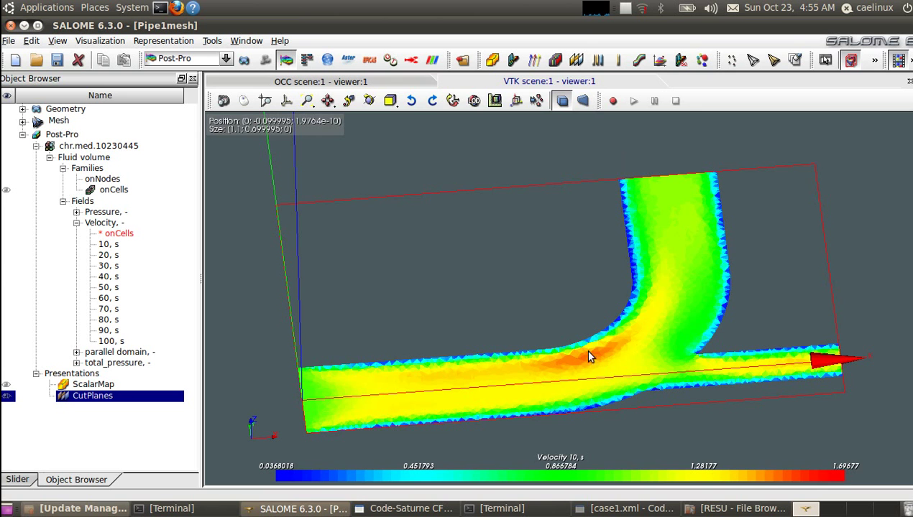
left_click_drag(644, 429, 715, 436)
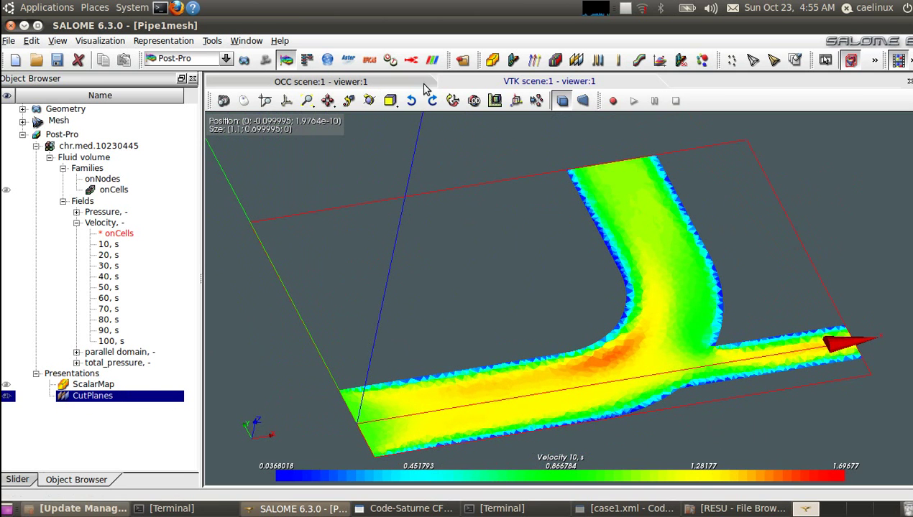
left_click(433, 62)
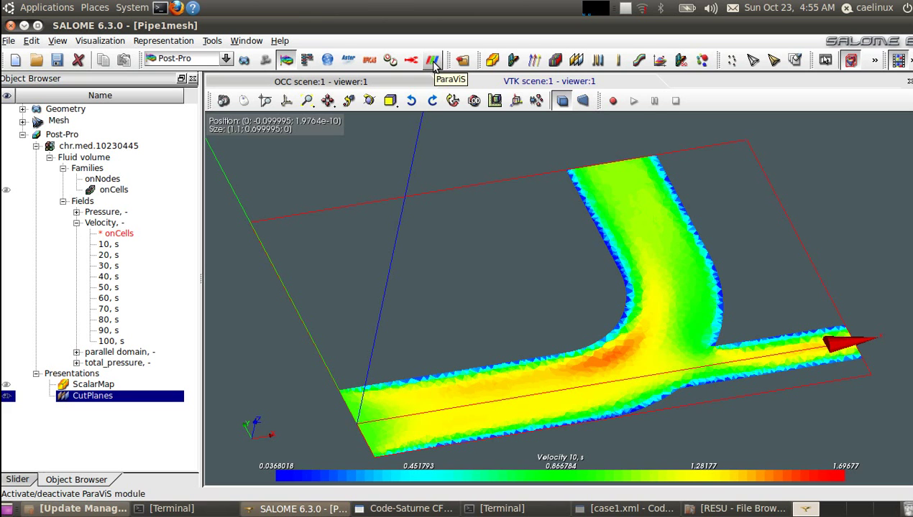
right_click_drag(668, 391, 647, 365, "ctrl")
right_click(94, 397)
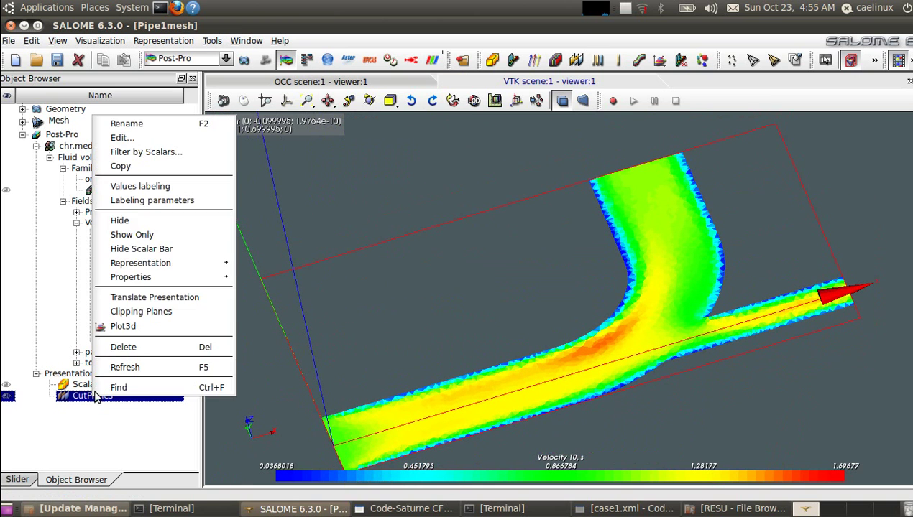
left_click(142, 152)
left_click_drag(517, 67, 237, 55)
scroll(158, 327, "down", 1)
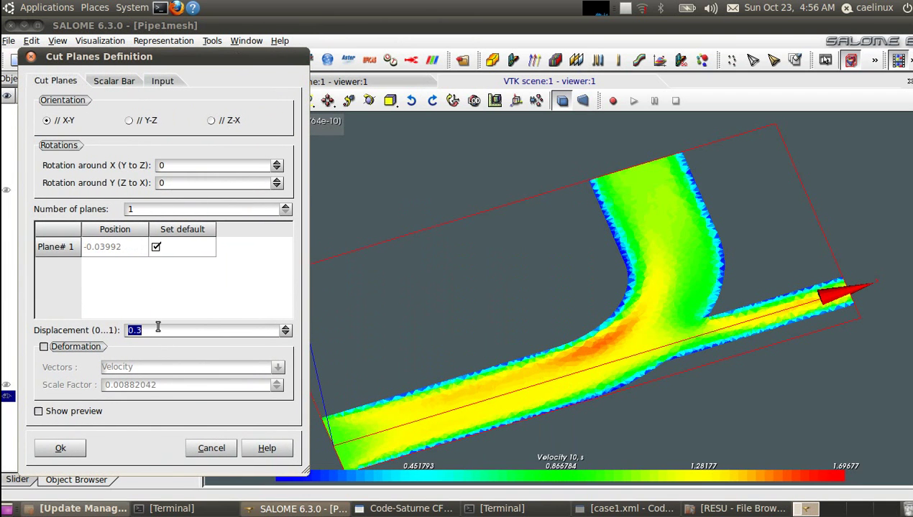
left_click(69, 447)
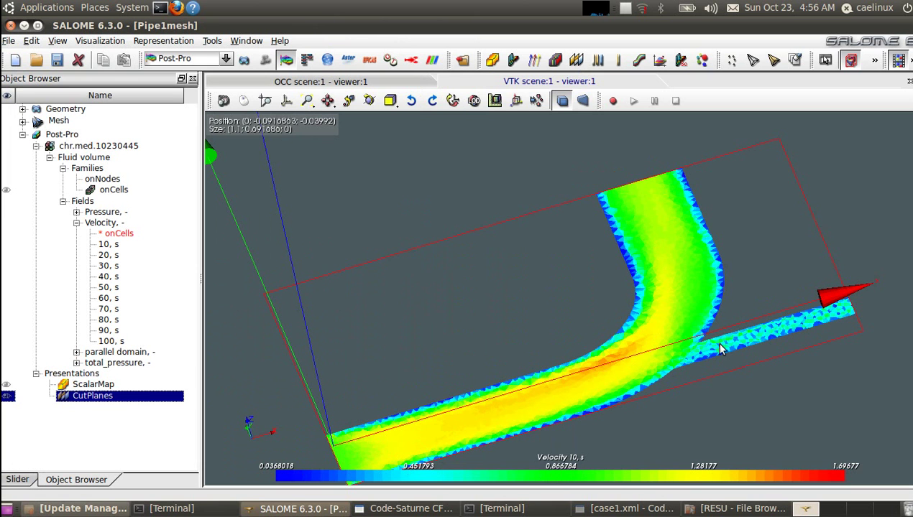
- Start an iso-surfaces presentation of the Velocity field and set the number of surfaces to 3
right_click_drag(390, 401, 508, 381, "ctrl")
right_click_drag(480, 354, 443, 369, "ctrl")
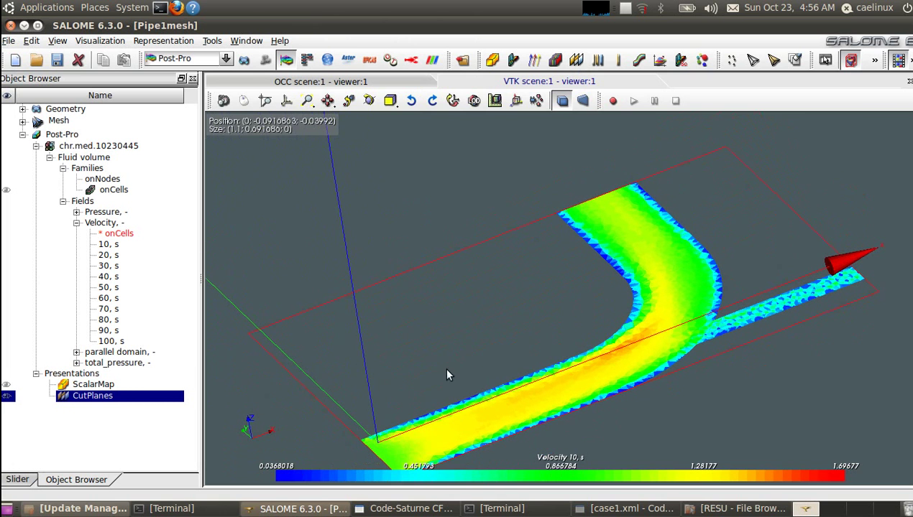
left_click(100, 224)
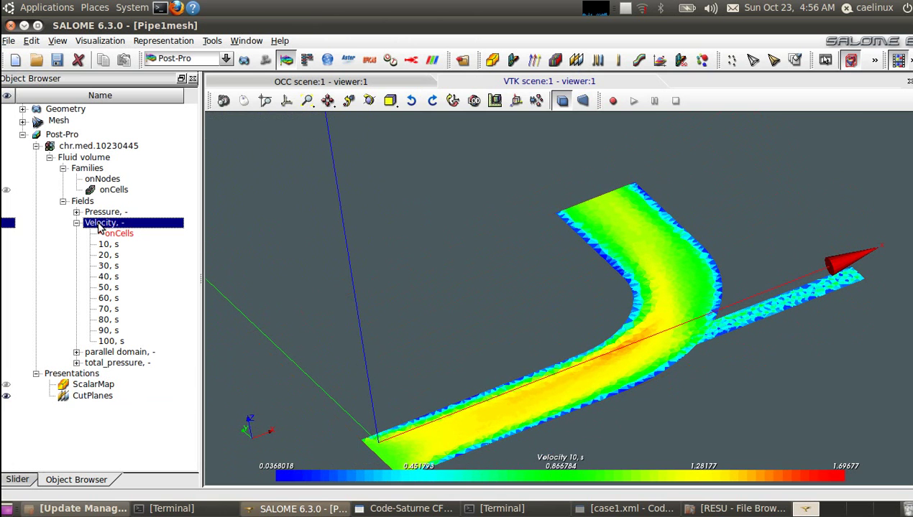
right_click(101, 225)
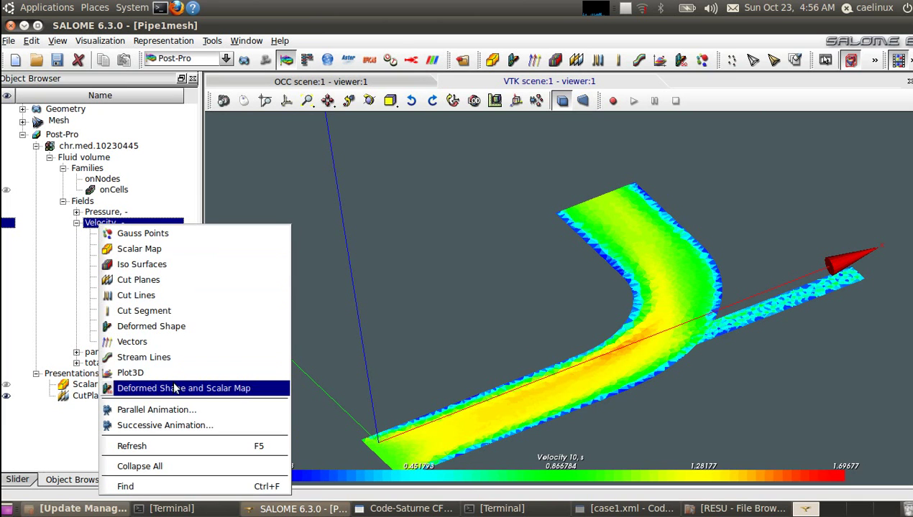
left_click(168, 265)
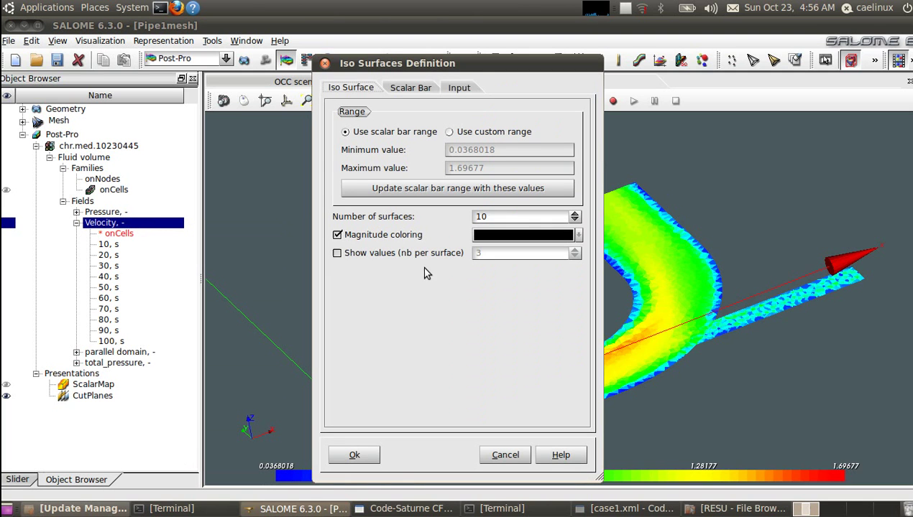
key("BackSpace")
type("3")
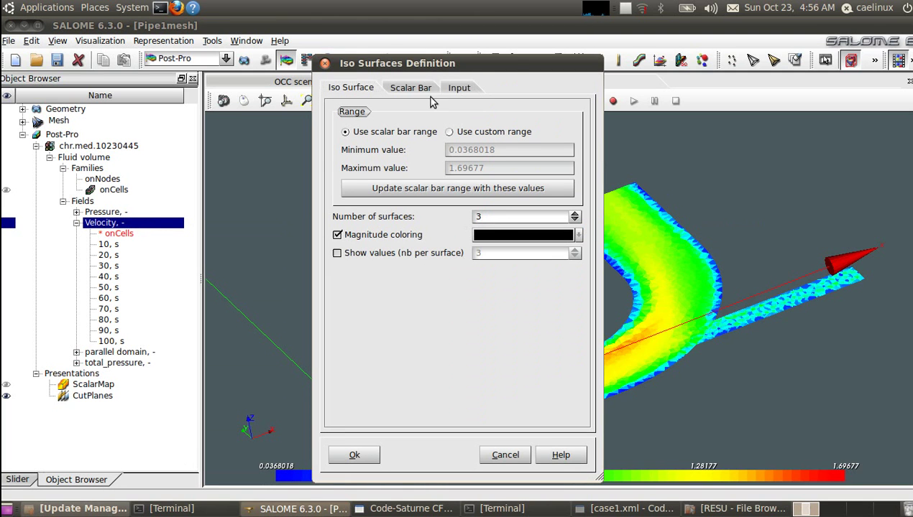
- Use a custom range with a minimum value of 1 for the velocity iso surfaces and create them
left_click(457, 133)
left_click_drag(524, 150, 424, 154)
left_click_drag(436, 61, 171, 63)
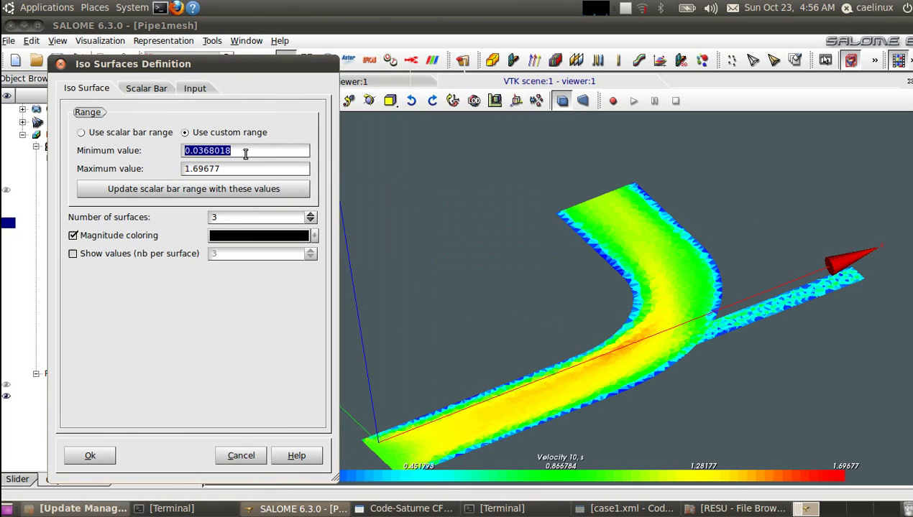
type("1")
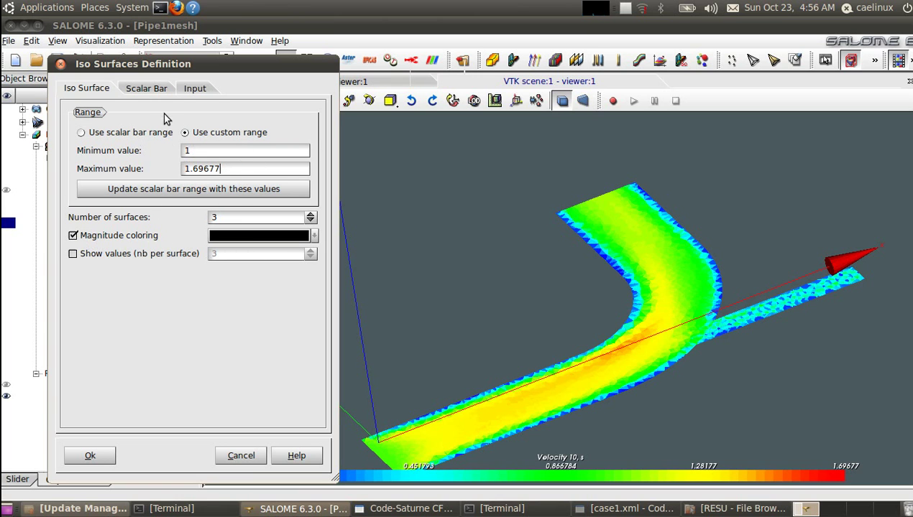
left_click(90, 457)
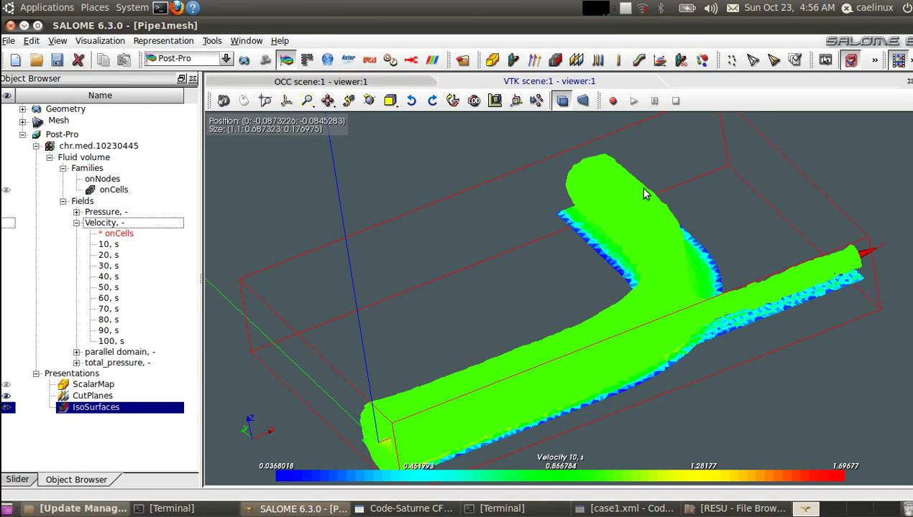
- Turn shading on for the velocity iso surfaces
right_click(637, 219)
mouse_move(739, 208)
left_click(801, 260)
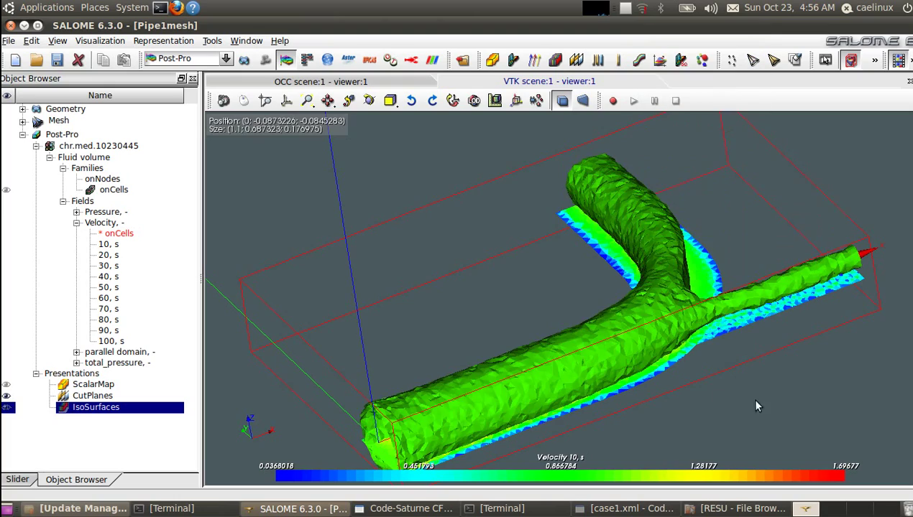
- Set the transparency of the velocity iso surfaces to 49%
right_click_drag(637, 421, 645, 397, "ctrl")
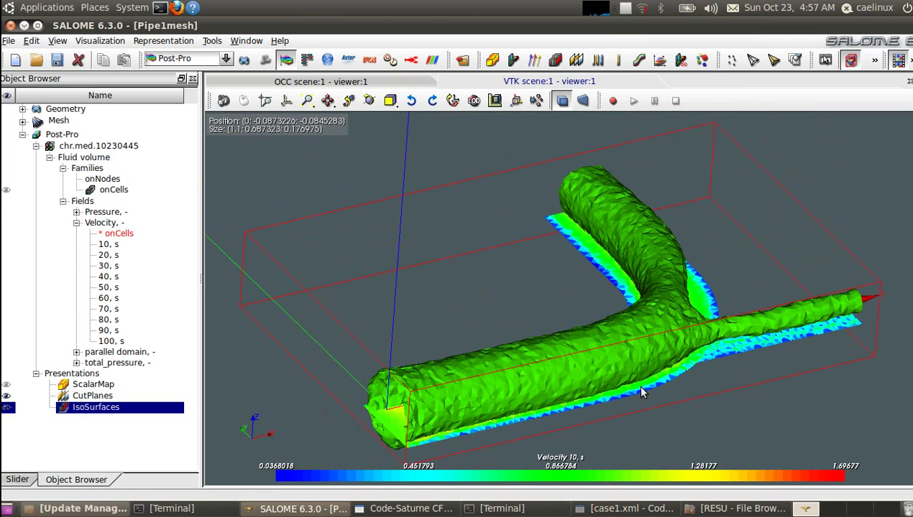
right_click(636, 368)
mouse_move(706, 273)
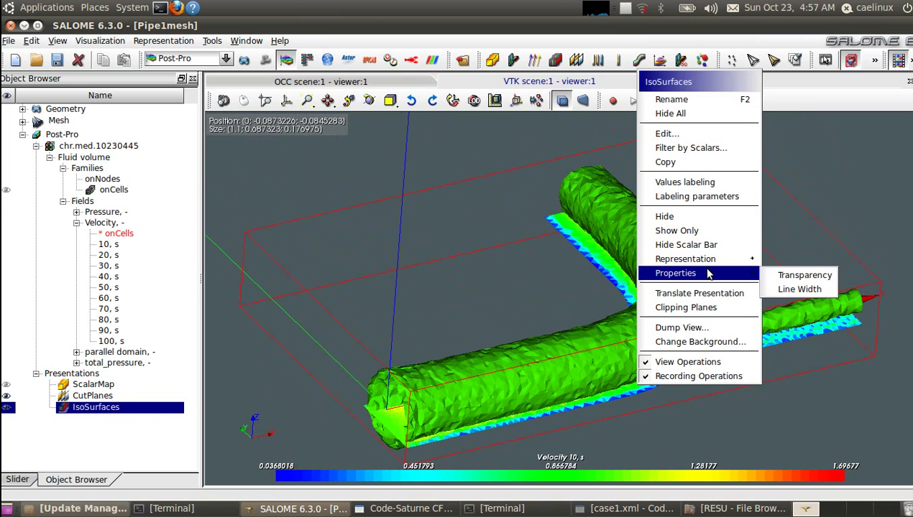
left_click(801, 275)
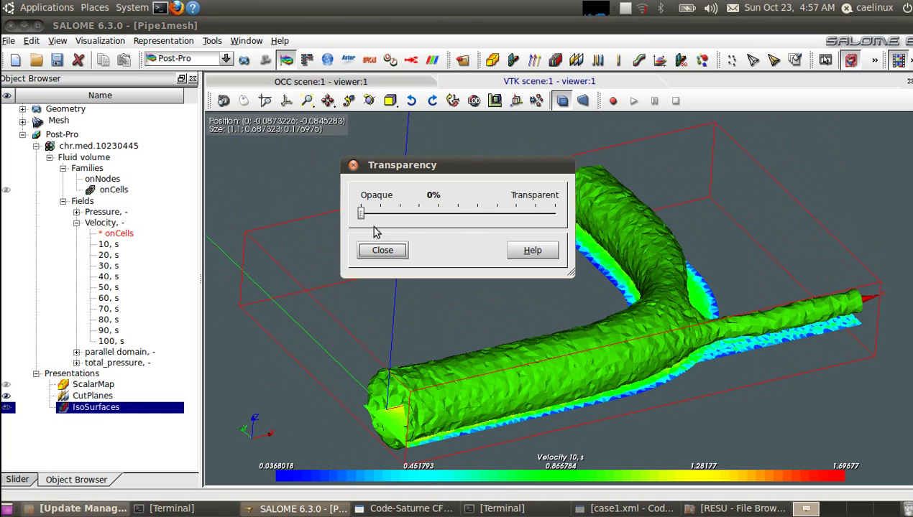
left_click_drag(361, 215, 457, 221)
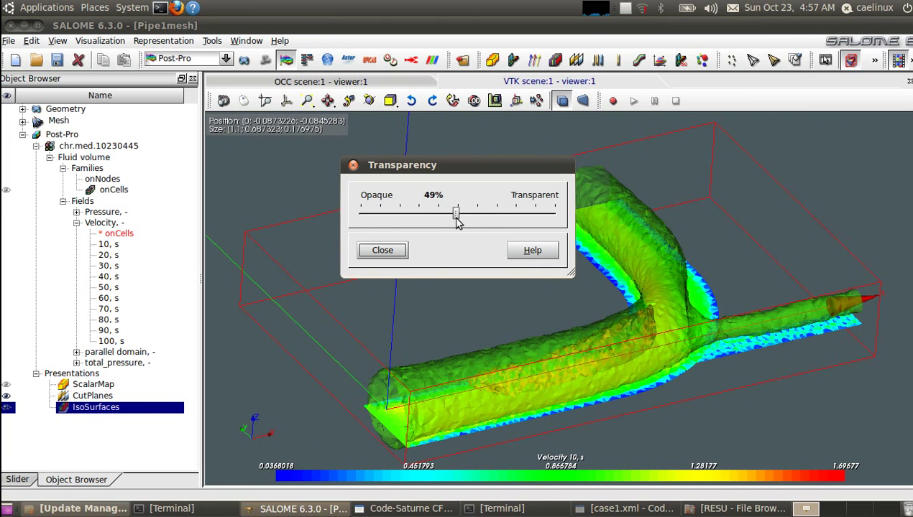
left_click(380, 250)
- Edit the existing velocity iso surfaces definition and set the number of surfaces to 1
right_click_drag(533, 383, 523, 362, "ctrl")
right_click_drag(361, 396, 544, 417, "ctrl")
right_click(117, 413)
left_click(146, 166)
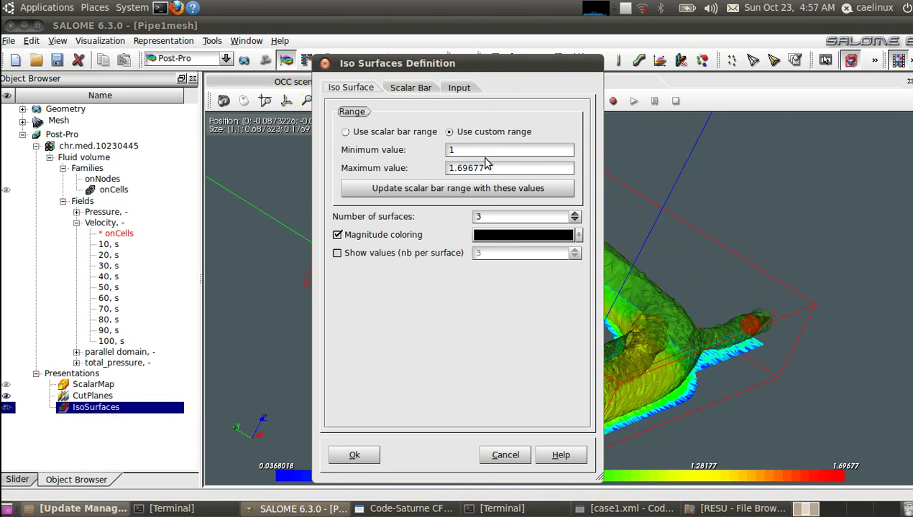
left_click_drag(496, 169, 447, 170)
left_click(522, 215)
type("1")
- Narrow the custom range of the velocity iso surface by entering new minimum and maximum values, and apply the definition
double_click(505, 167)
type("1.5")
left_click(472, 150)
type("1.5")
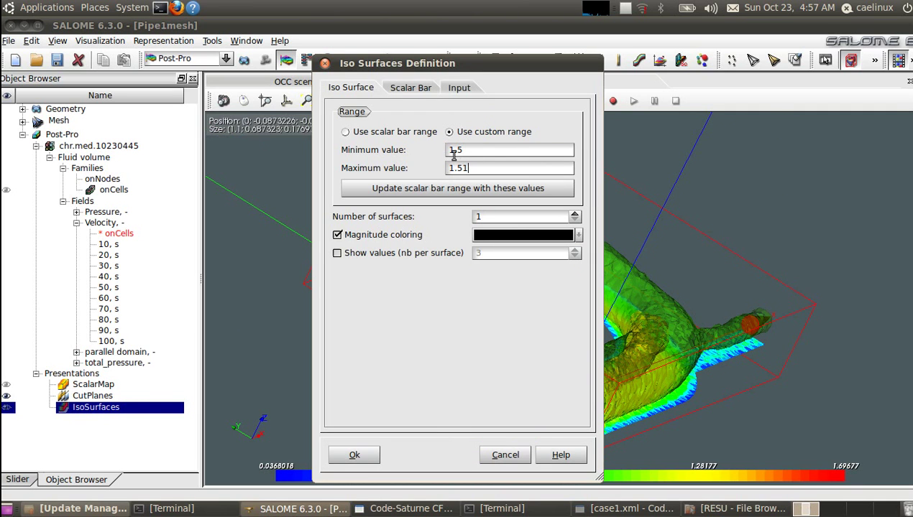
type("2")
type("35")
left_click(358, 454)
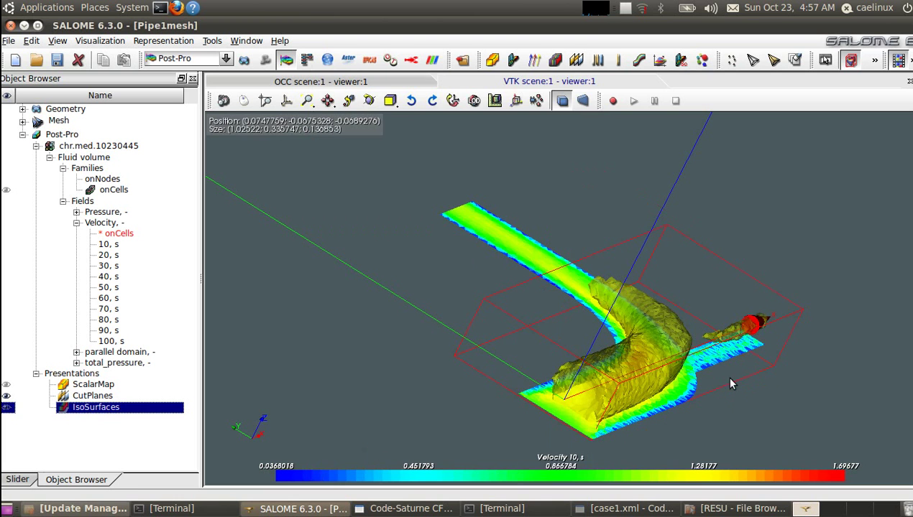
- Select the velocity cut plane in the viewer and animate it through the time steps from 10 s to 100 s
right_click_drag(724, 376, 514, 317, "ctrl")
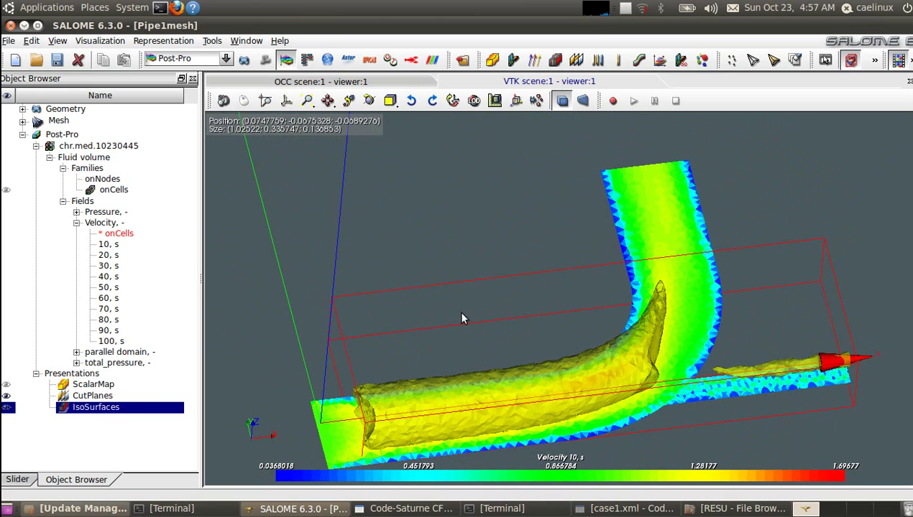
left_click(27, 481)
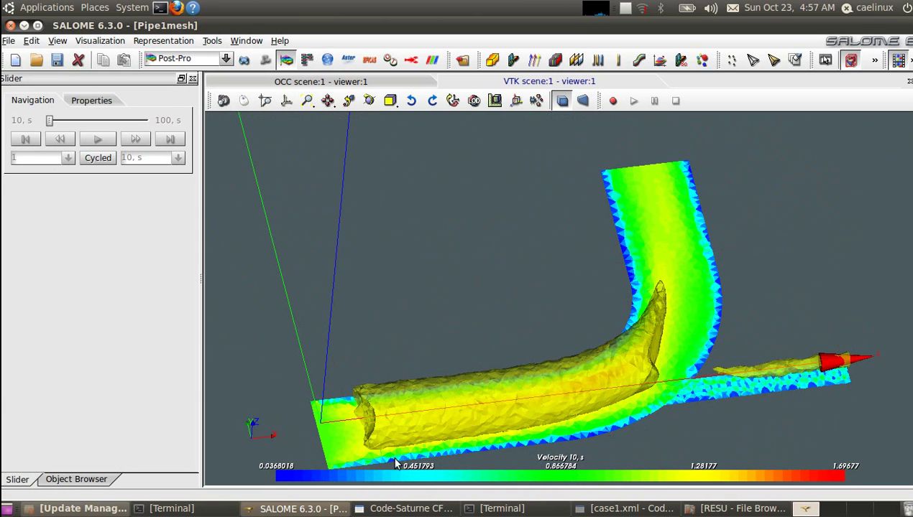
left_click(555, 380)
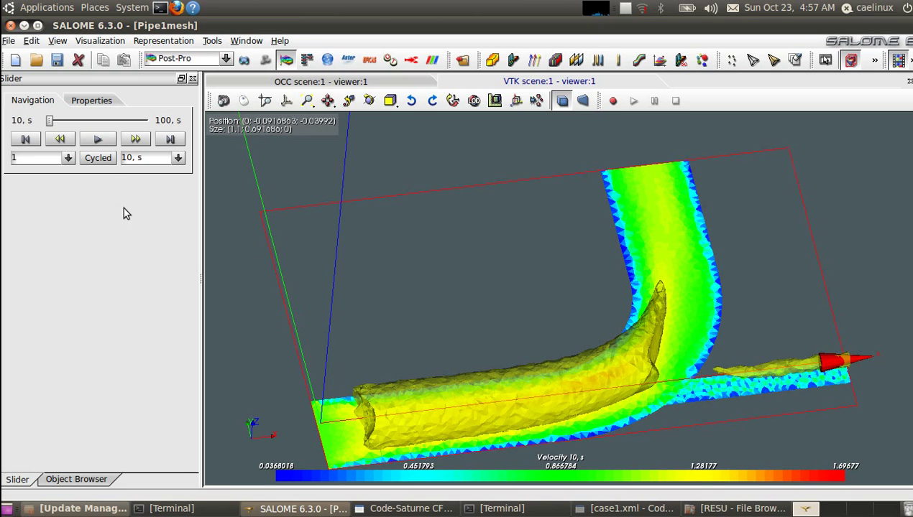
left_click(97, 140)
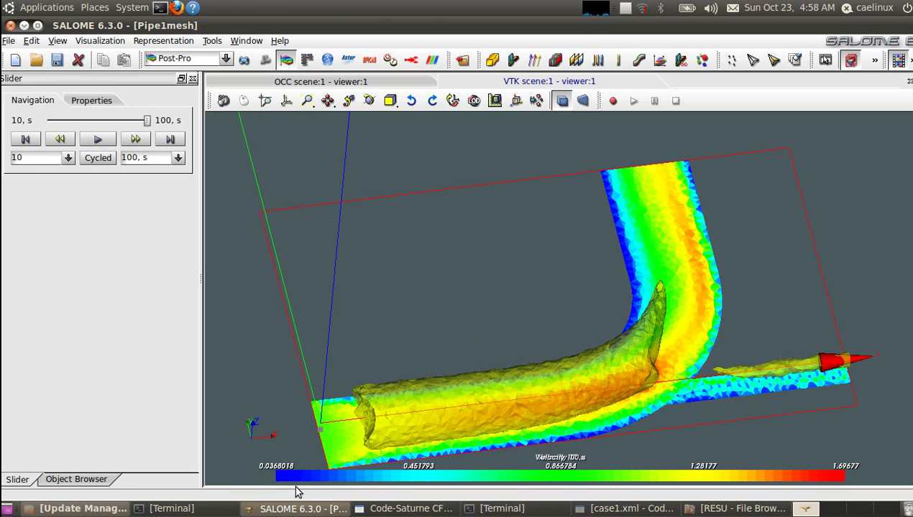
- Select the velocity iso surface and play its animation from 10 s to 100 s, rewinding to the first time step for each replay
left_click(424, 416)
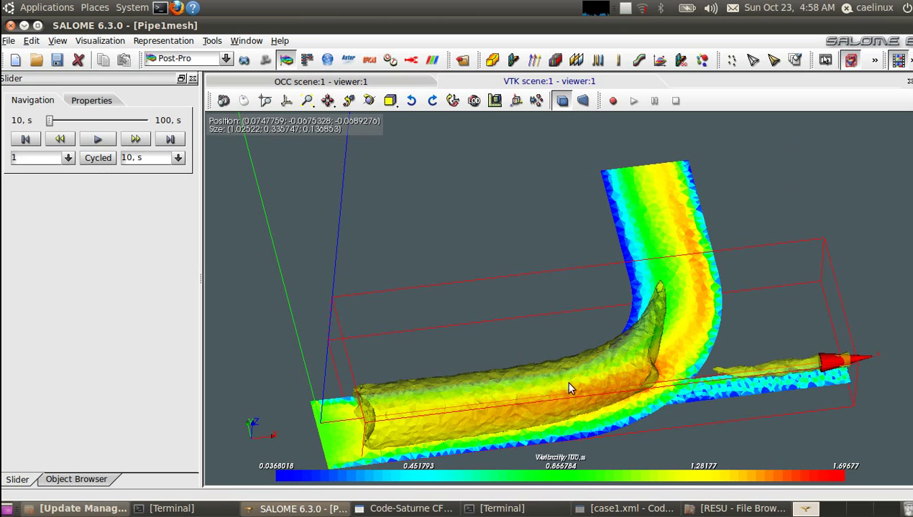
left_click(98, 138)
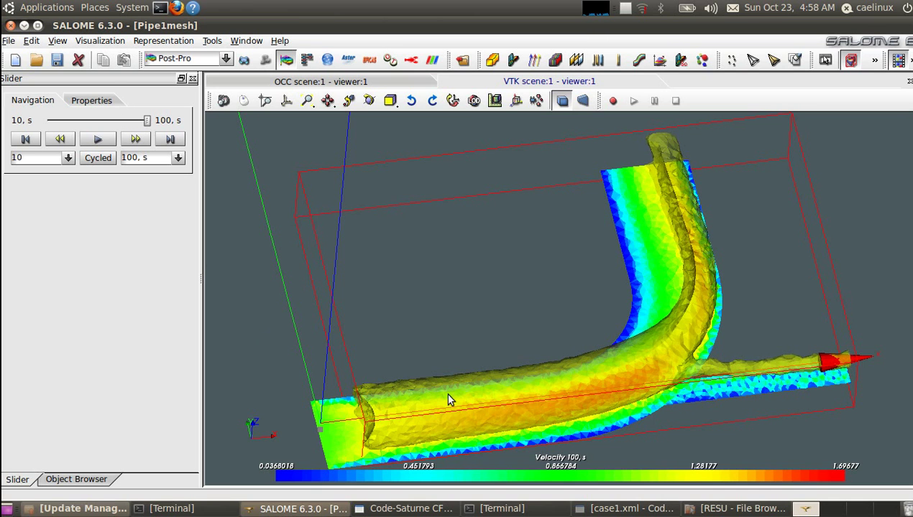
left_click(28, 139)
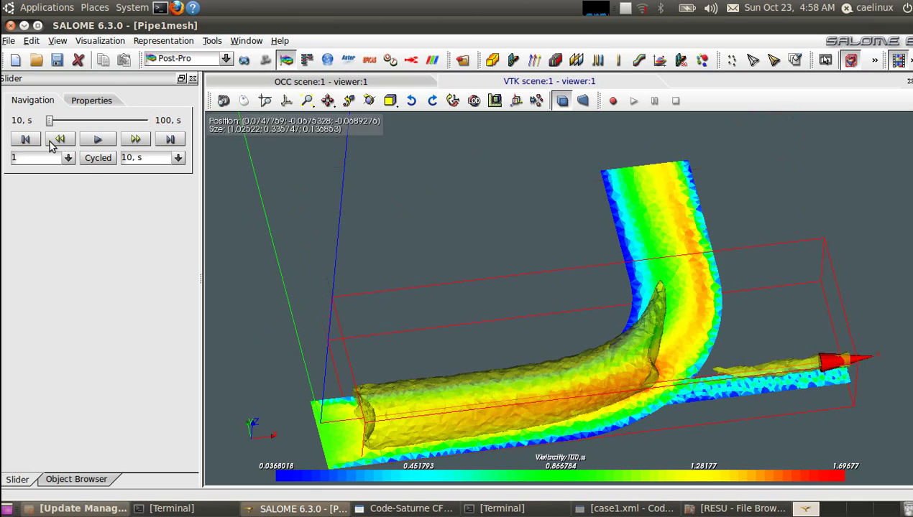
left_click(100, 140)
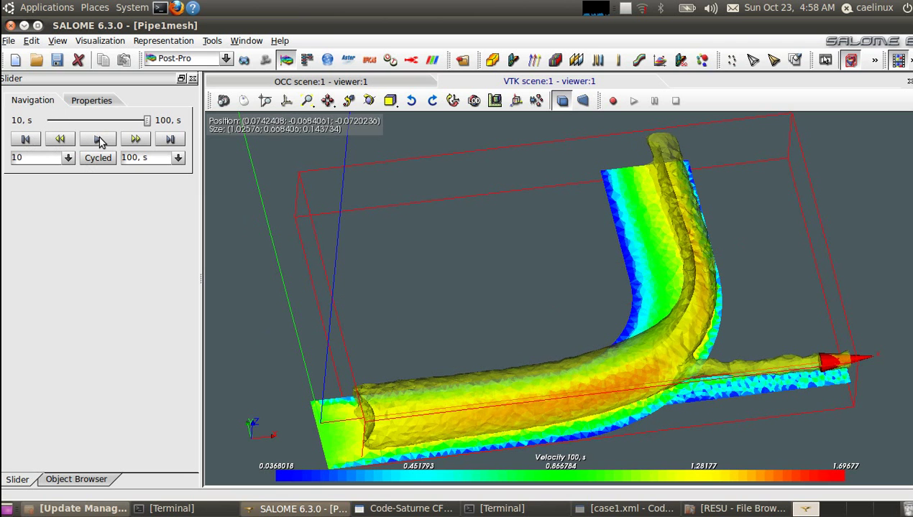
left_click(28, 139)
left_click(98, 140)
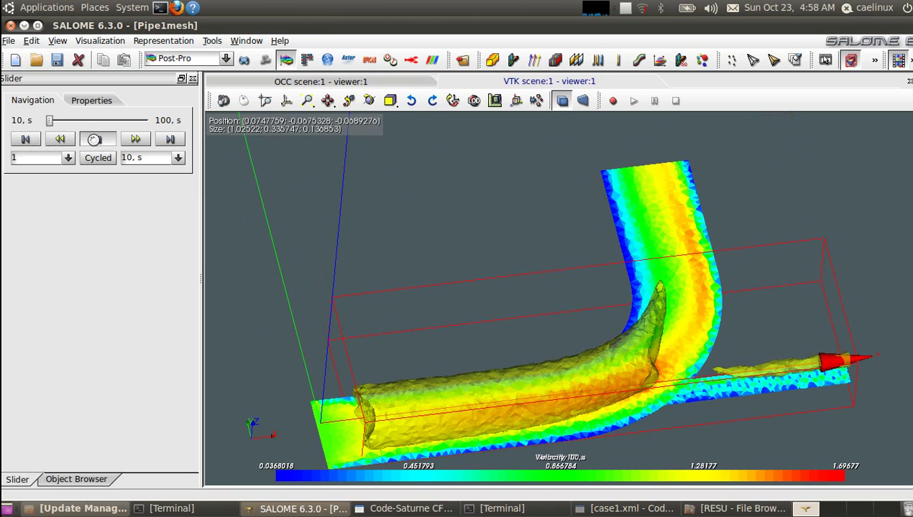